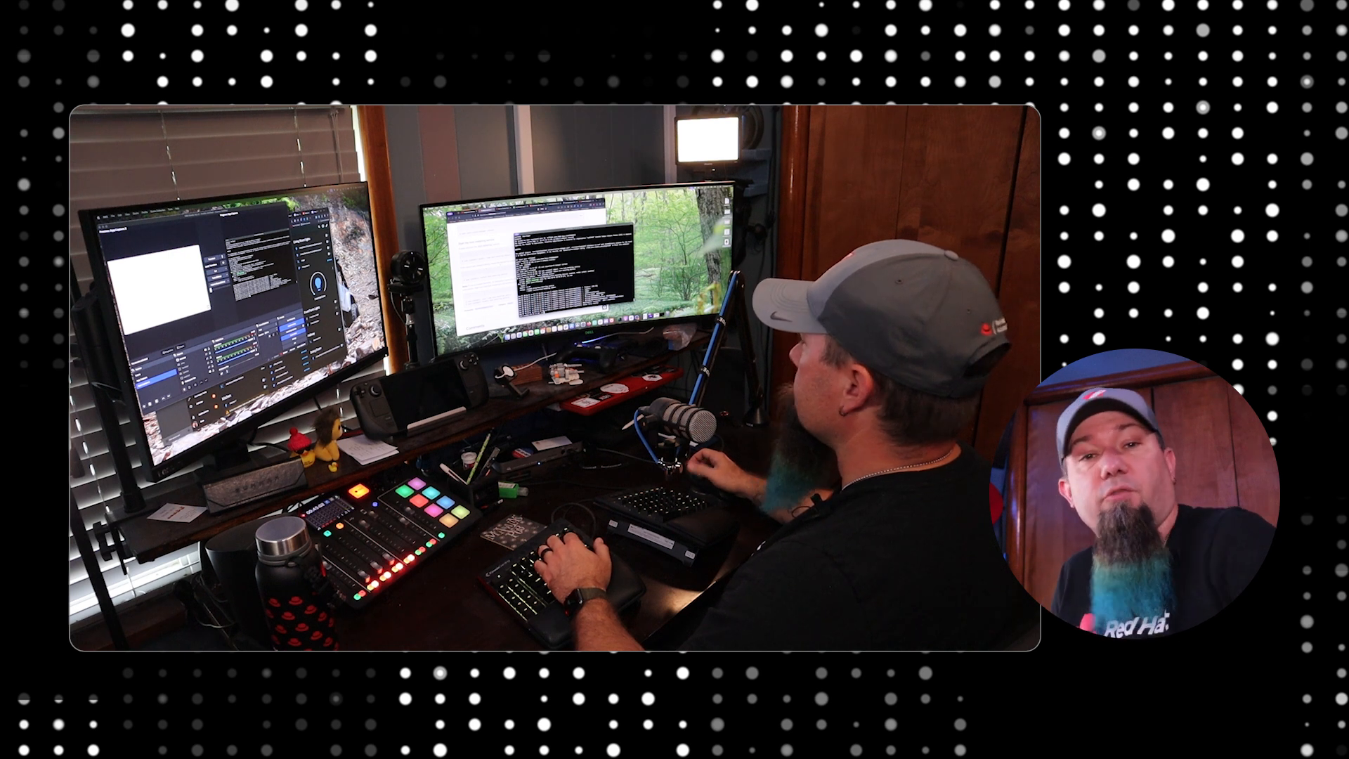
type("repolis")
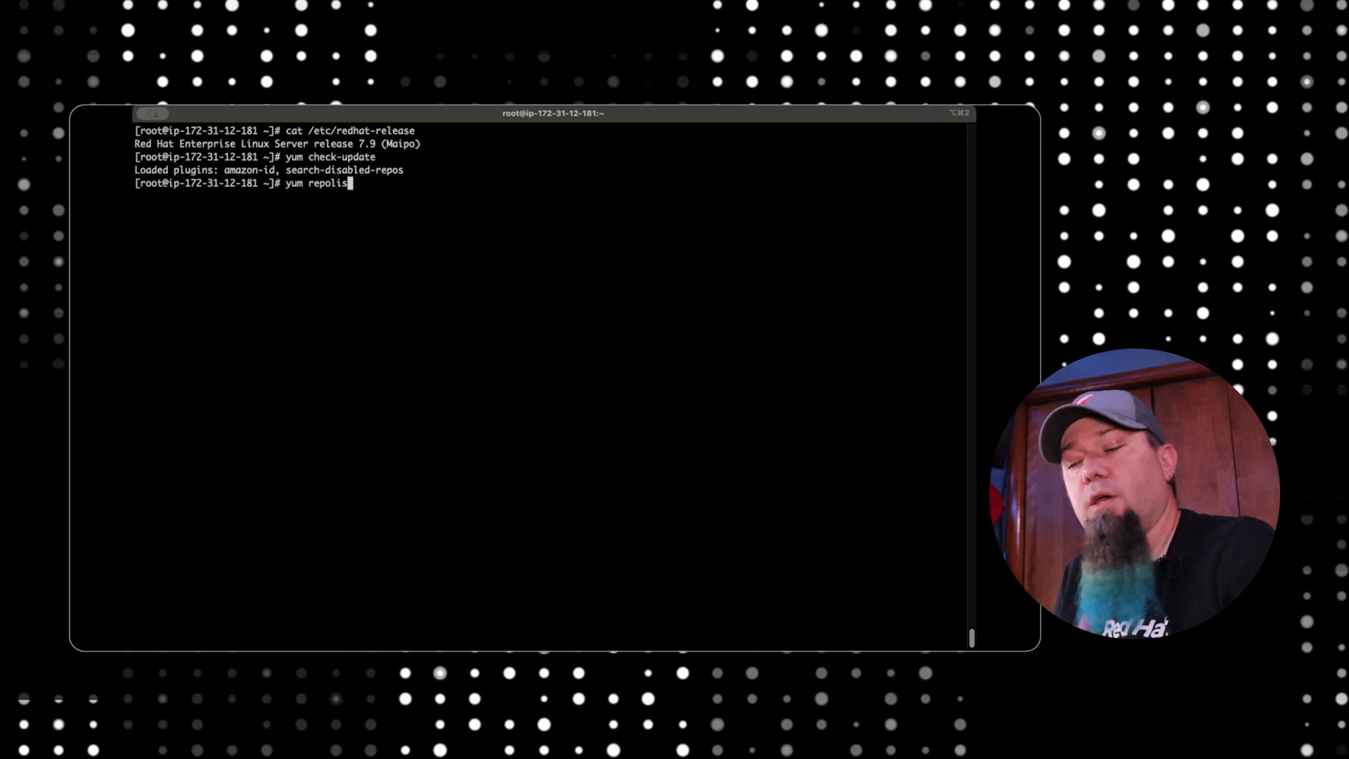
type("t")
key("Return")
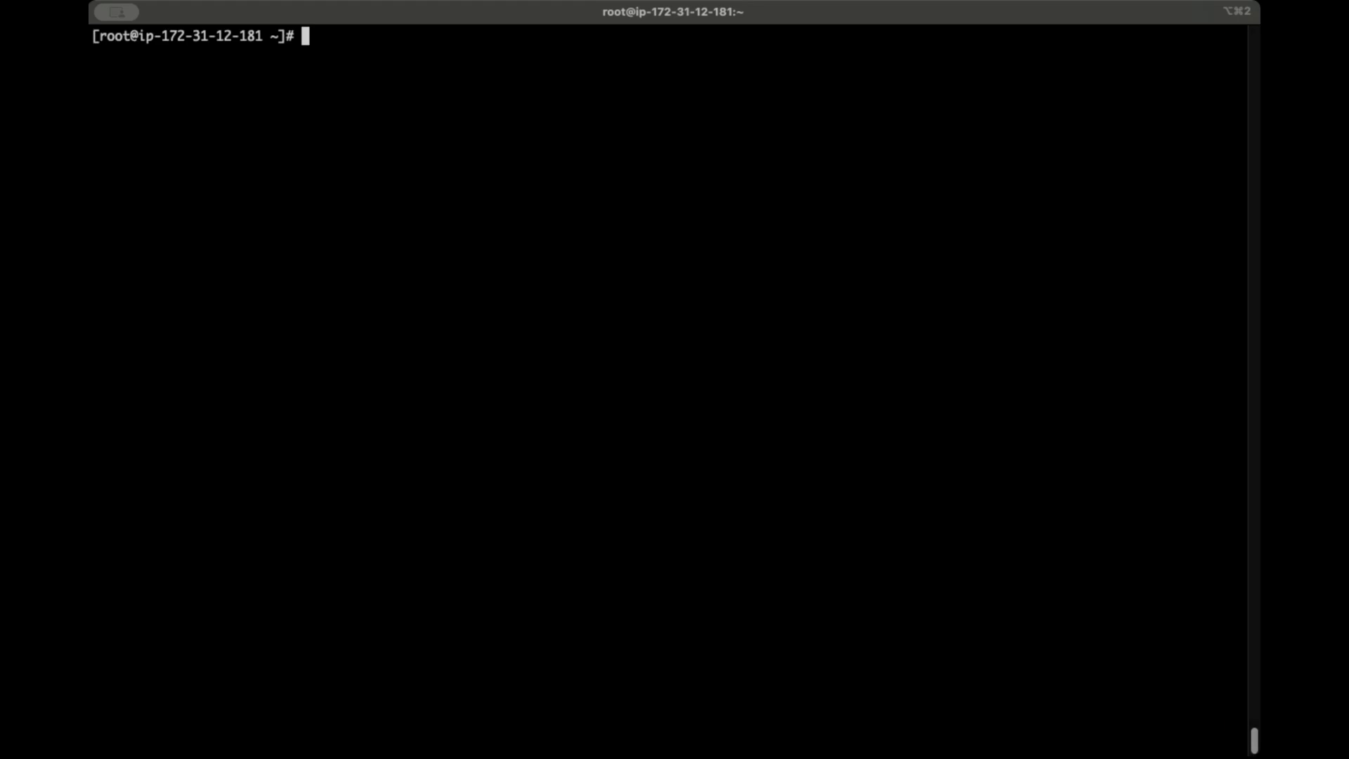
Display the installed Red Hat release by printing the contents of /etc/redhat-release
type("cat /etc/redhat-re")
key("Tab")
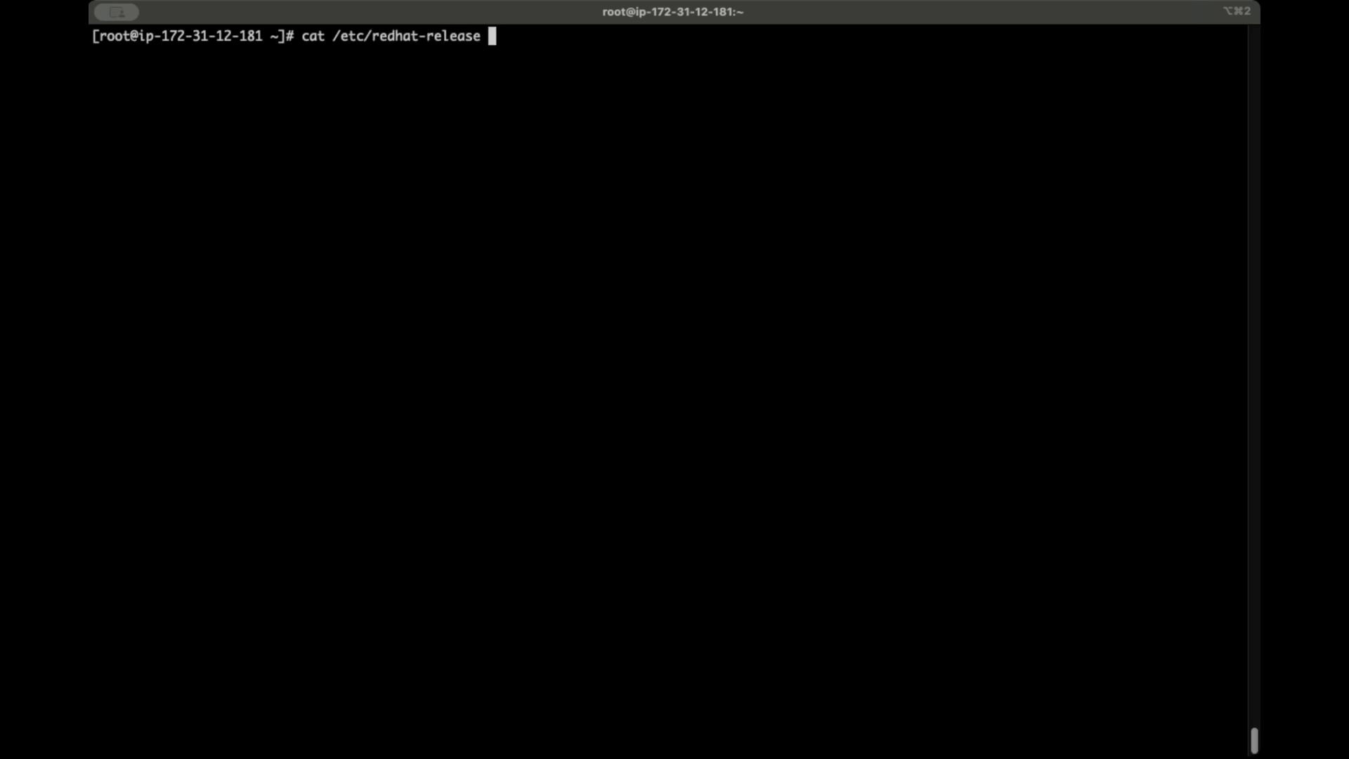
key("Return")
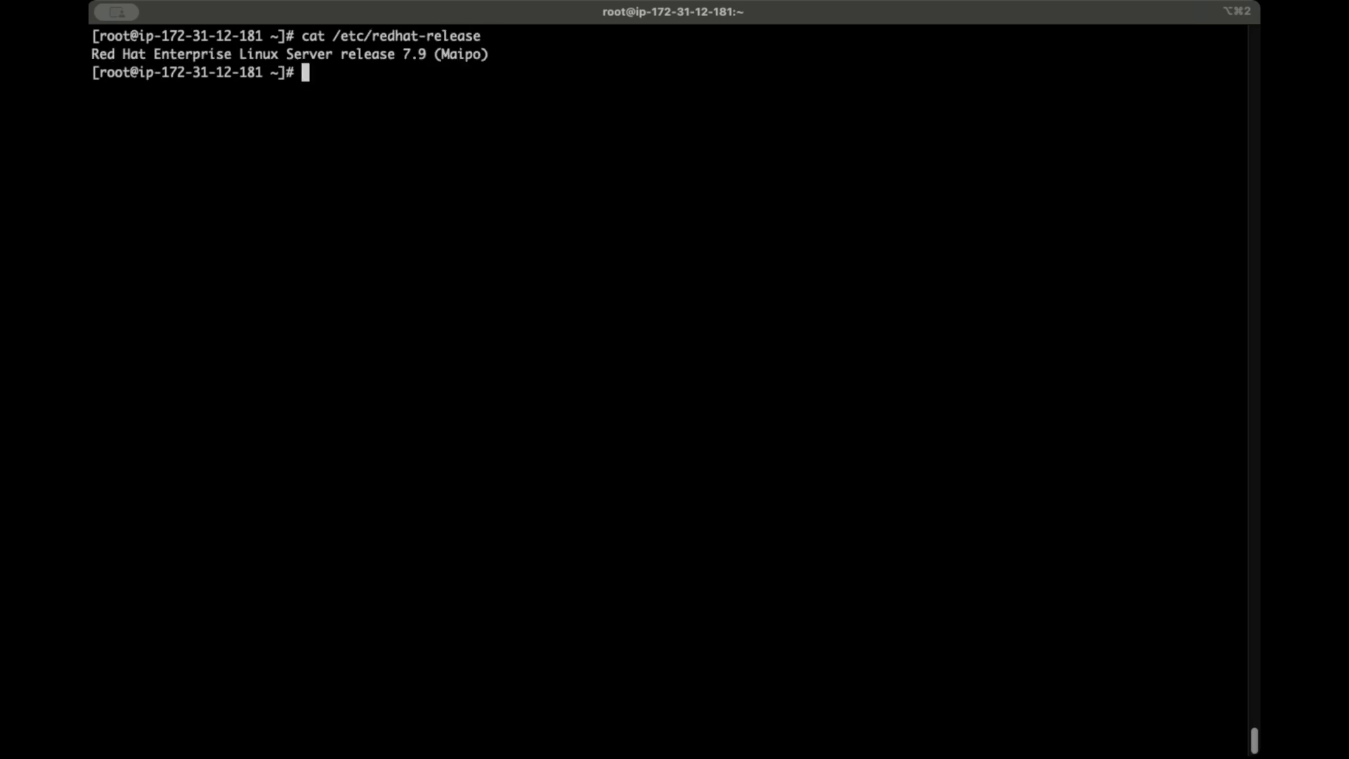
Check for package updates with yum check-update and list the configured repositories with yum repolist
type("yum check-update")
key("Return")
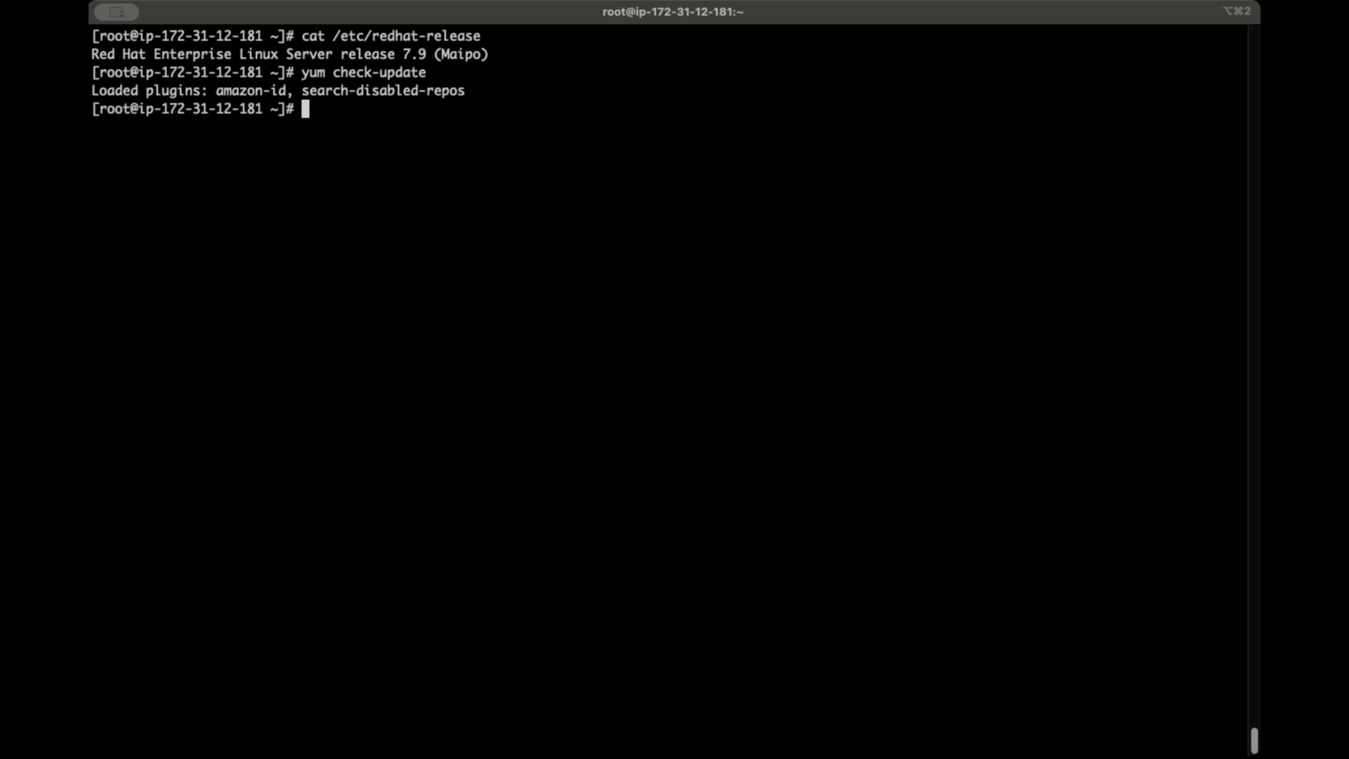
type("yum repolist")
key("Return")
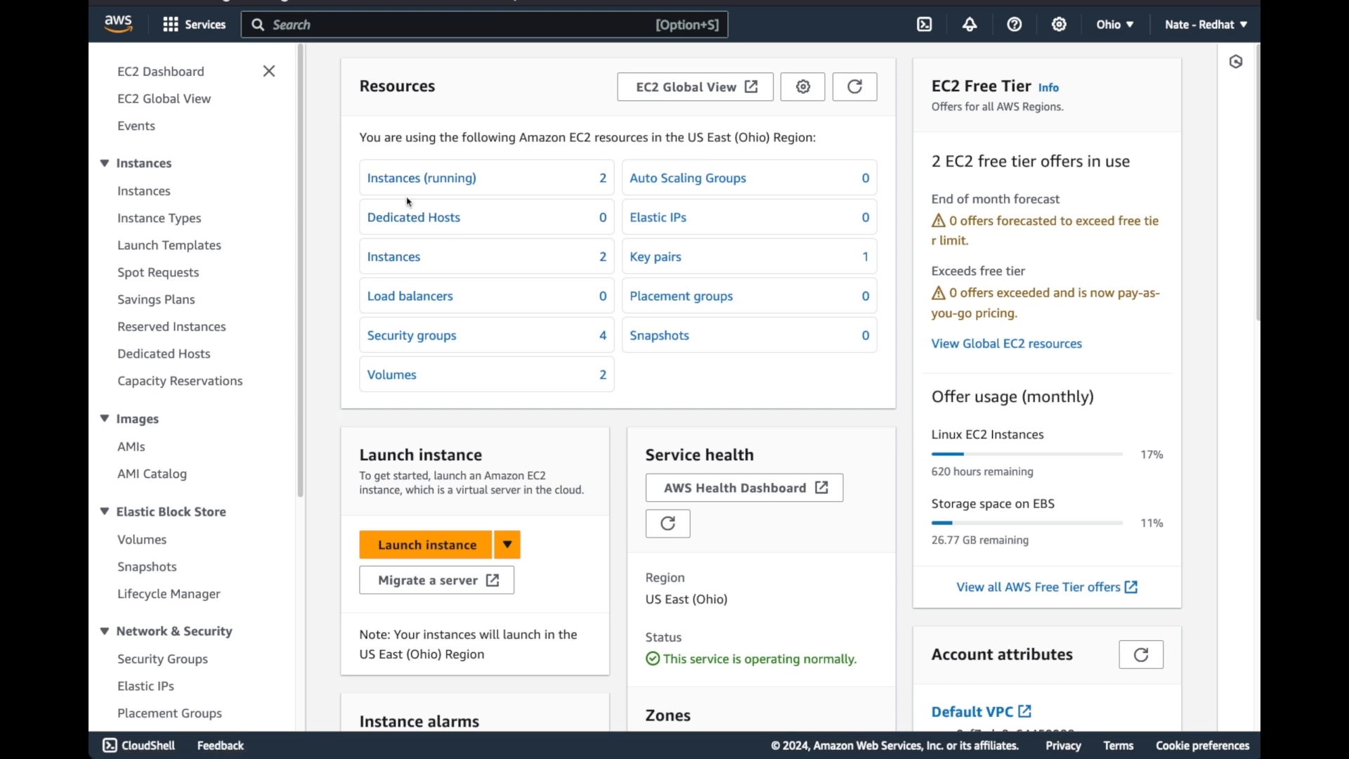
List the running EC2 instances and select only the RHEL7 instance to view its details
left_click(404, 182)
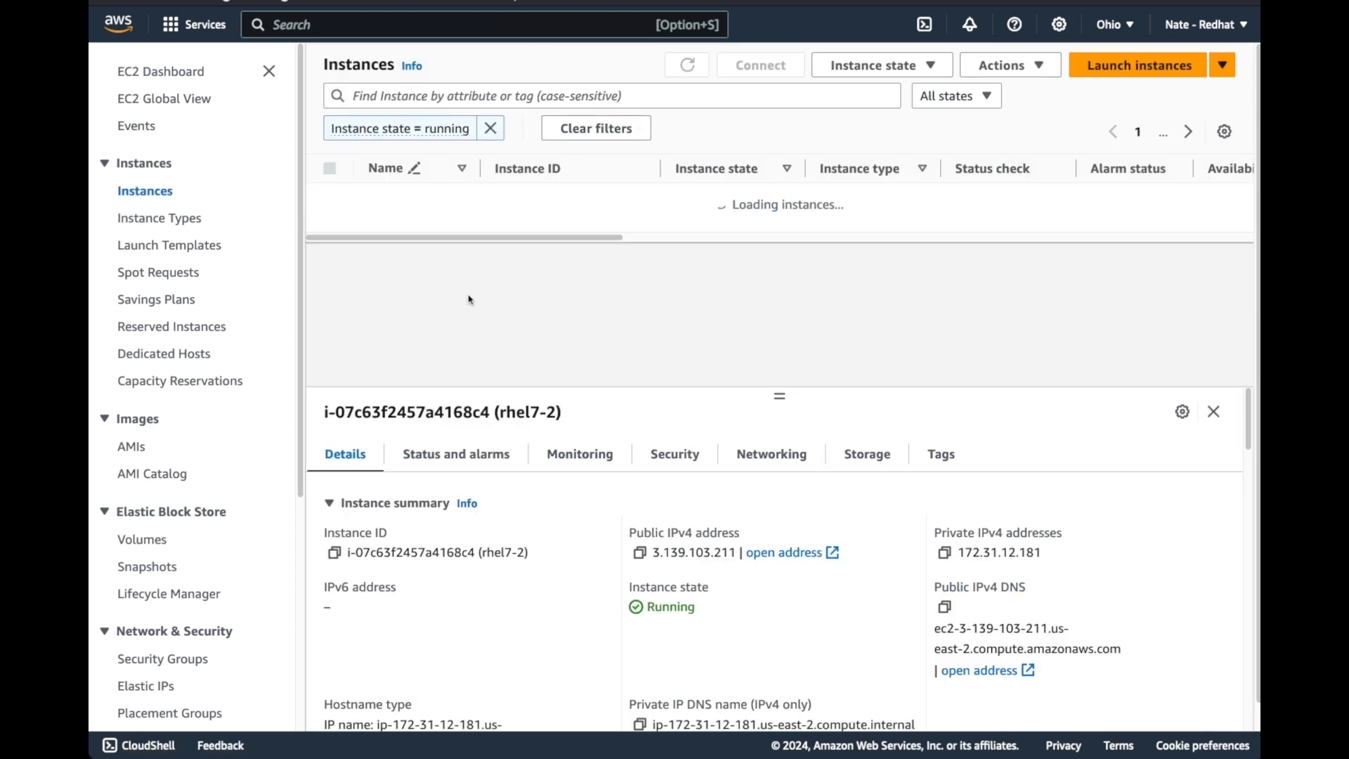
left_click(331, 229)
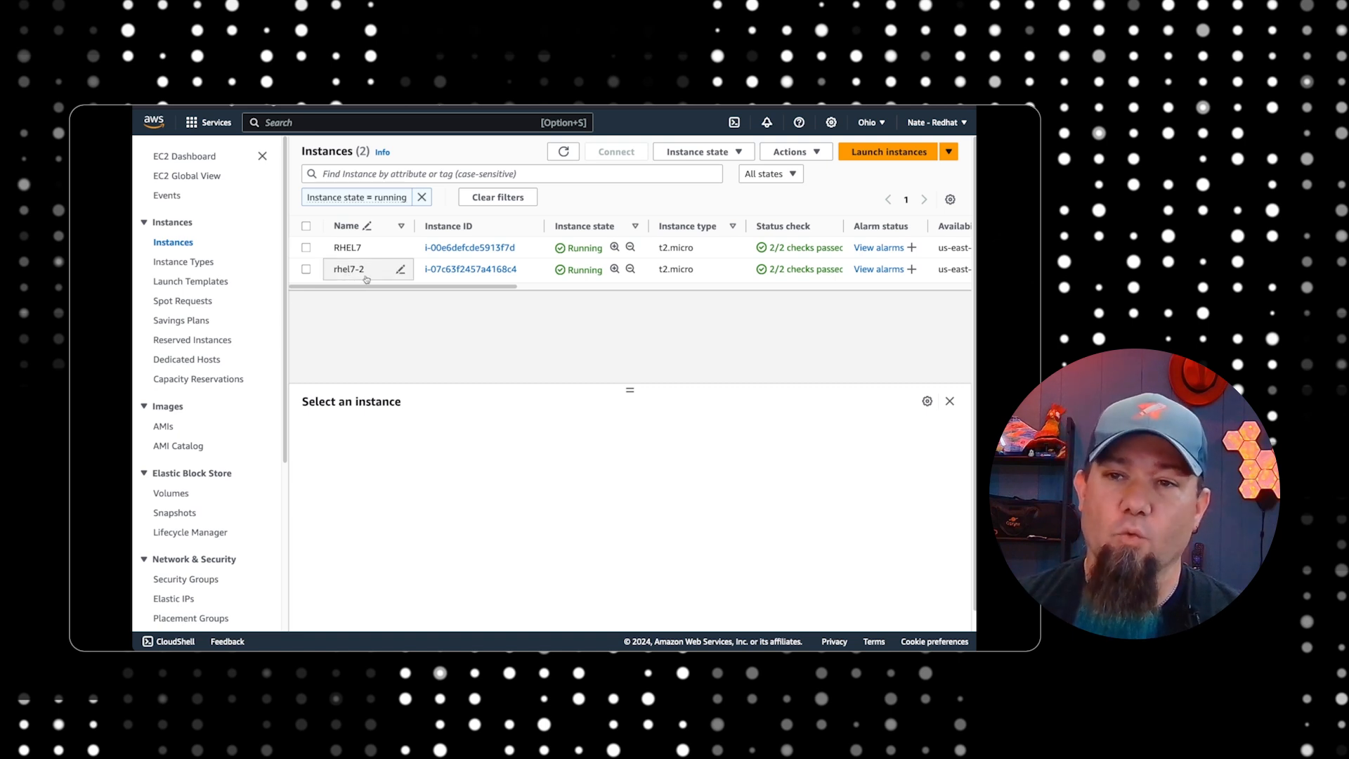
left_click(359, 247)
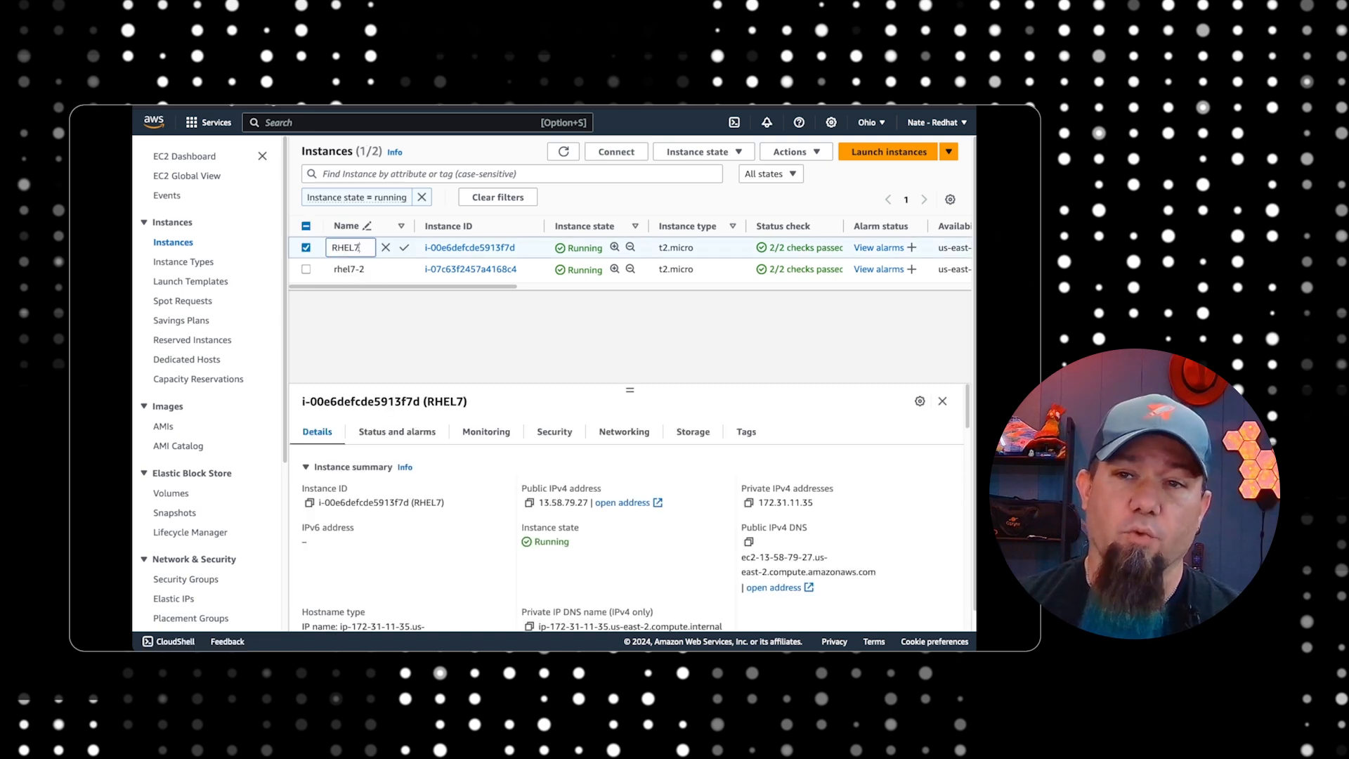
left_click(373, 320)
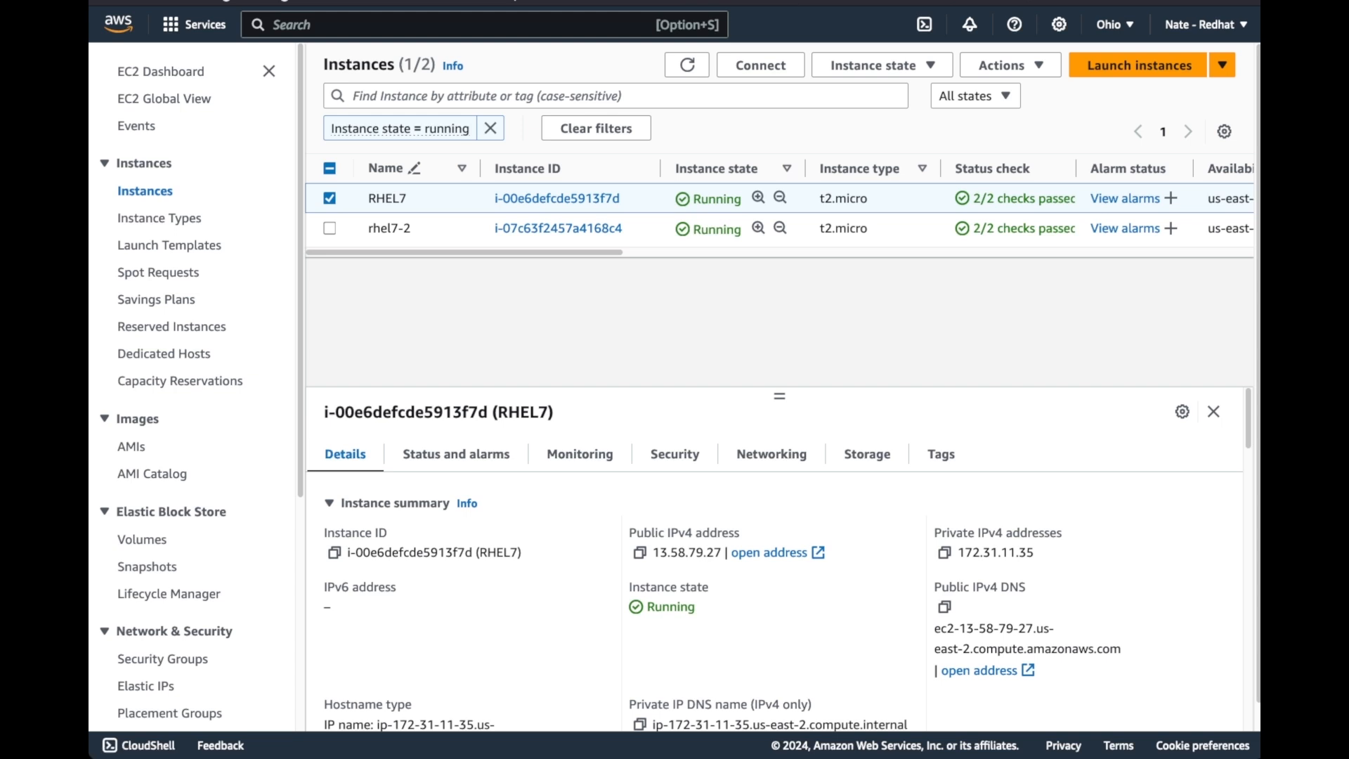
Switch to AWS Marketplace and look through the "red hat enterprise linux extended lifecycle support" results for Red Hat's own RHEL 7 ELS listing
key("ctrl+Tab")
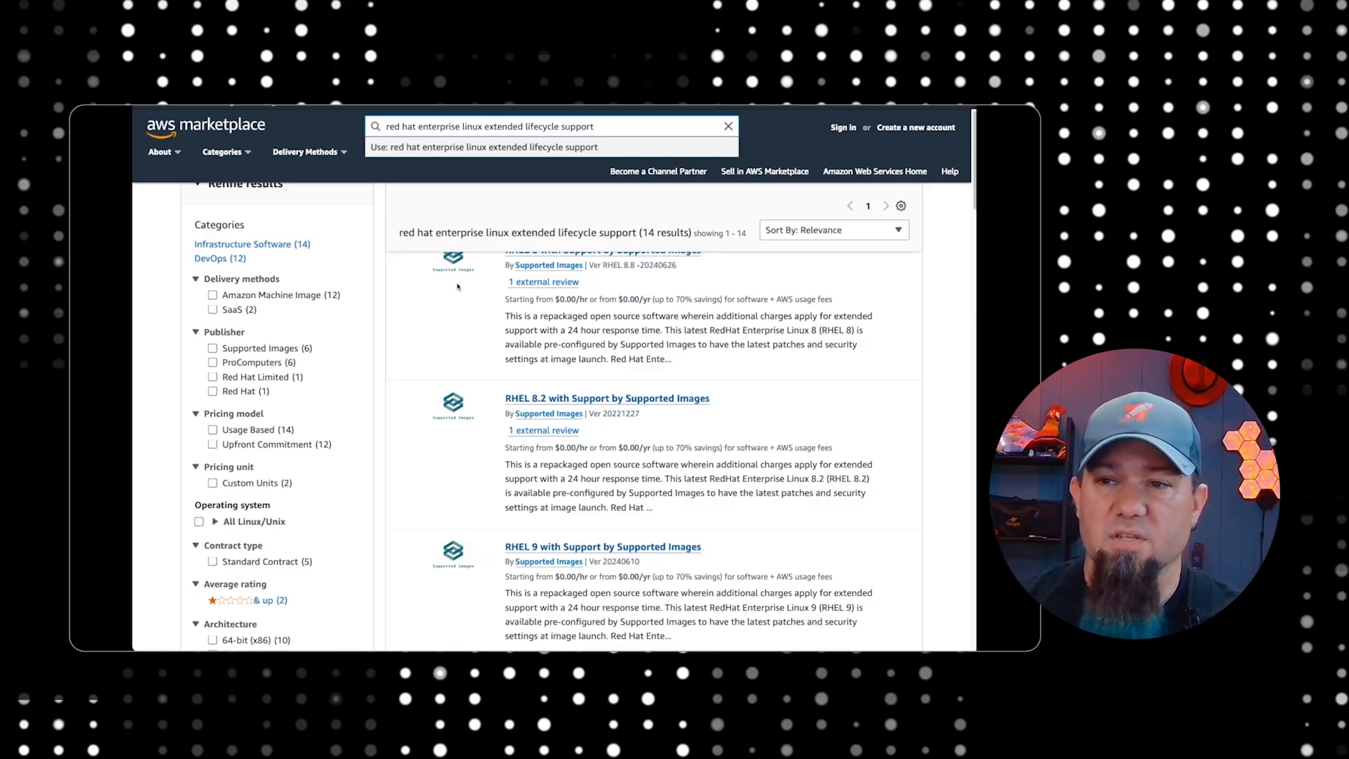
scroll(510, 353, "up", 1)
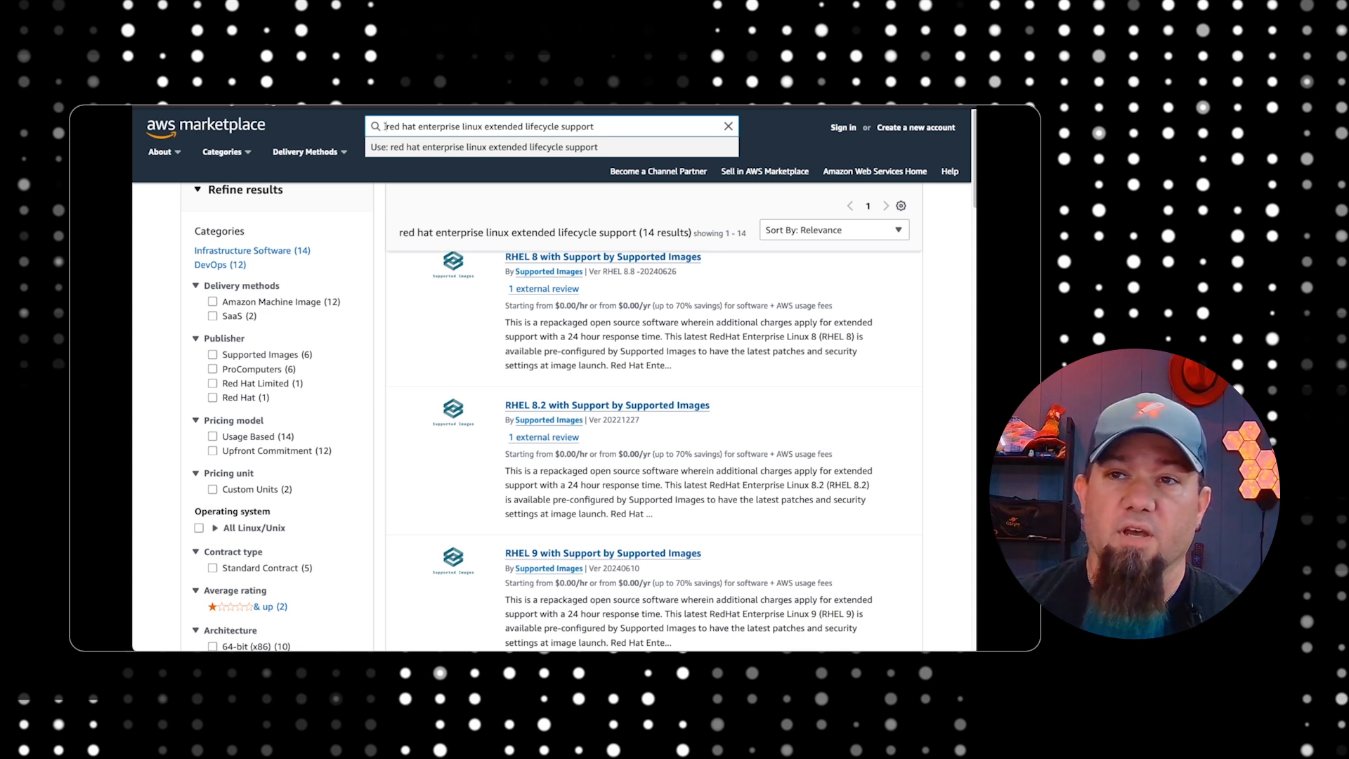
left_click_drag(383, 125, 644, 124)
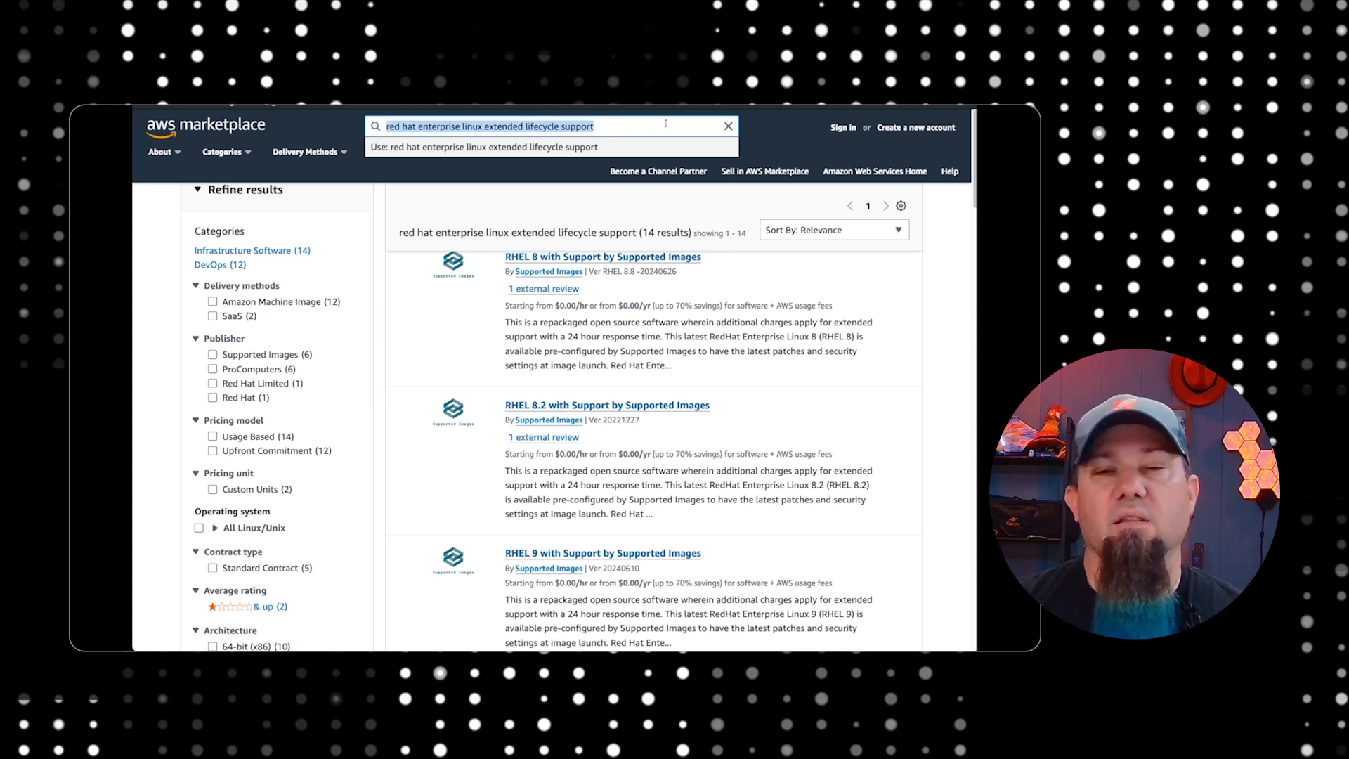
left_click(415, 327)
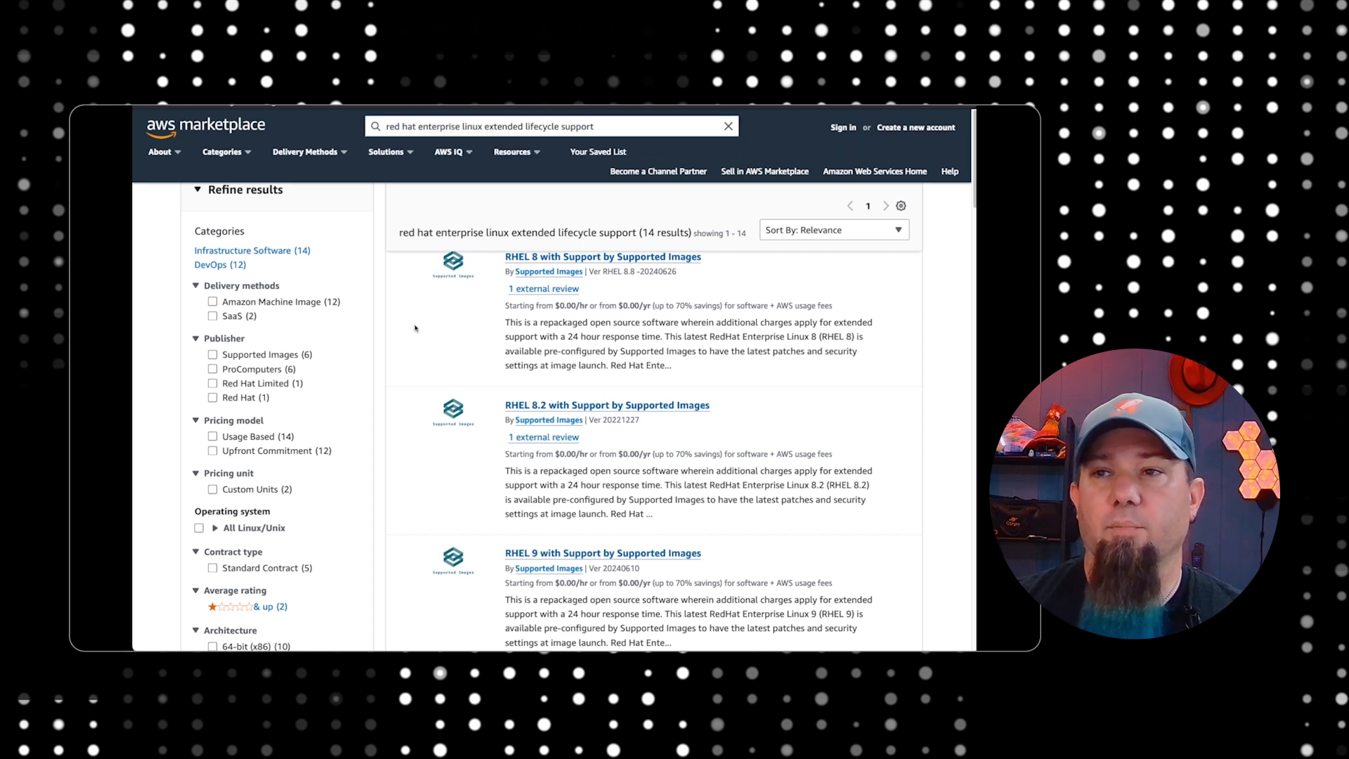
scroll(452, 329, "down", 10)
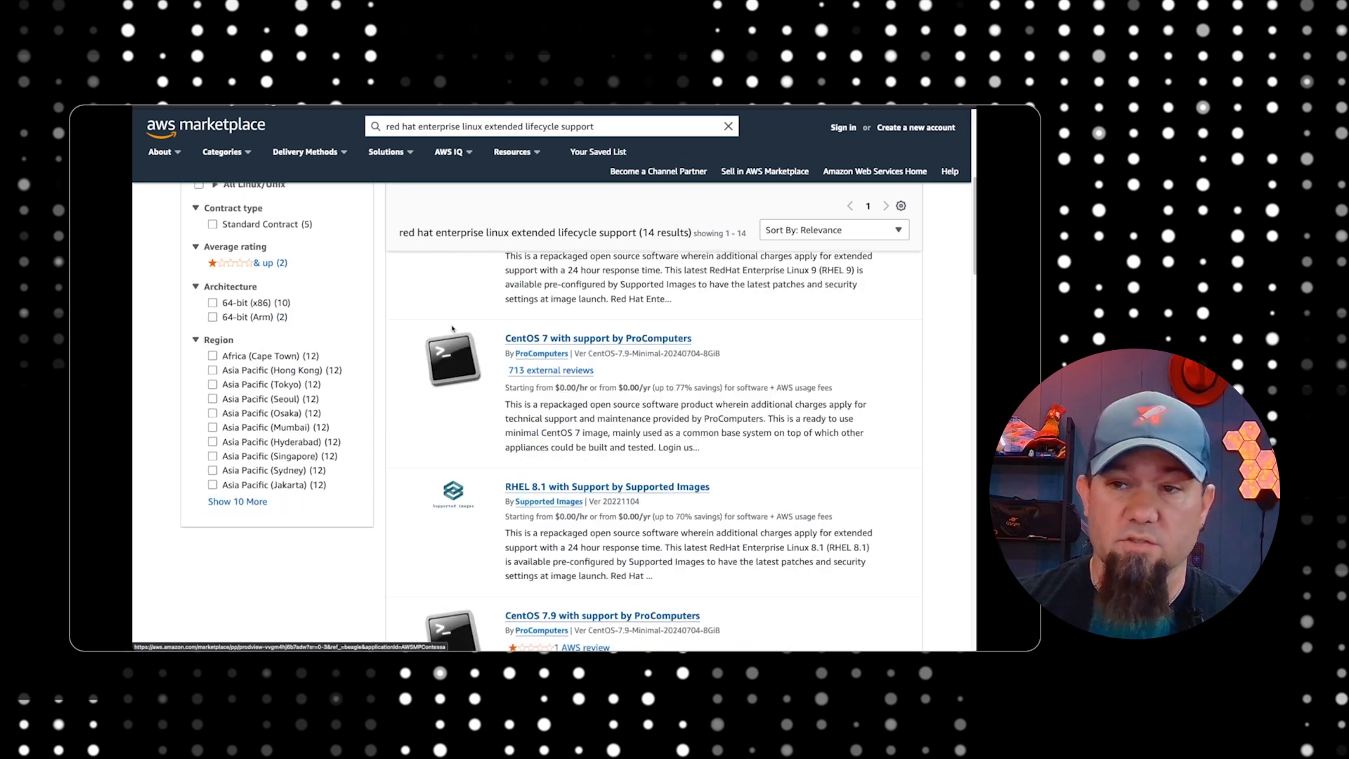
scroll(451, 328, "down", 10)
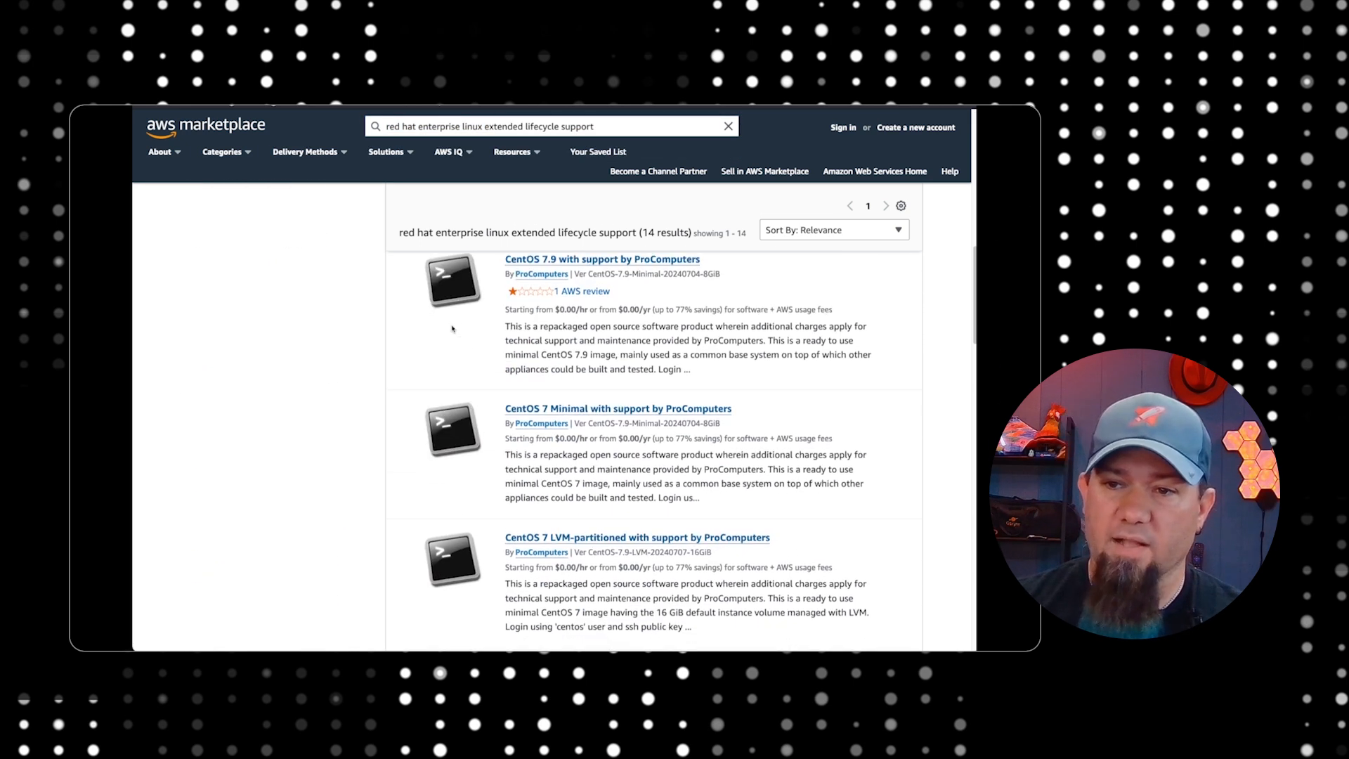
scroll(452, 329, "down", 4)
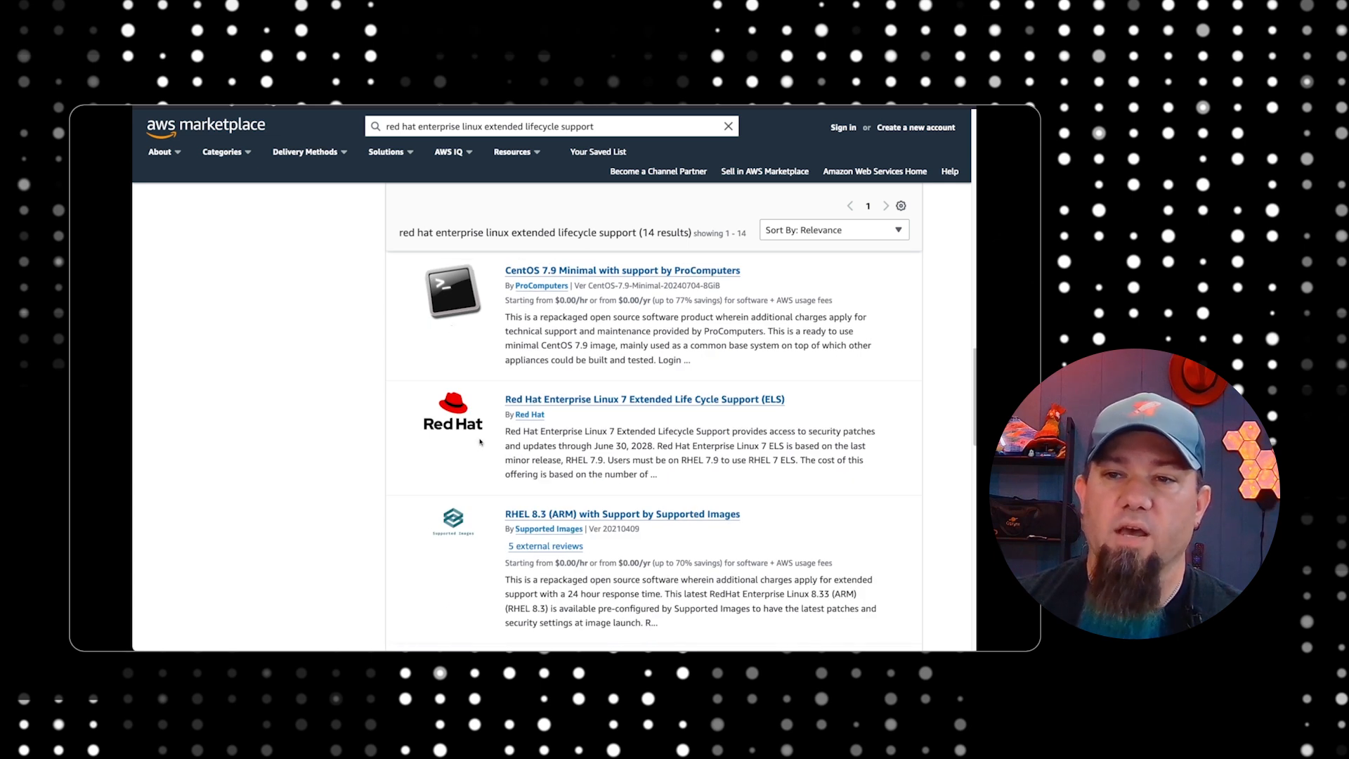
left_click_drag(503, 398, 687, 486)
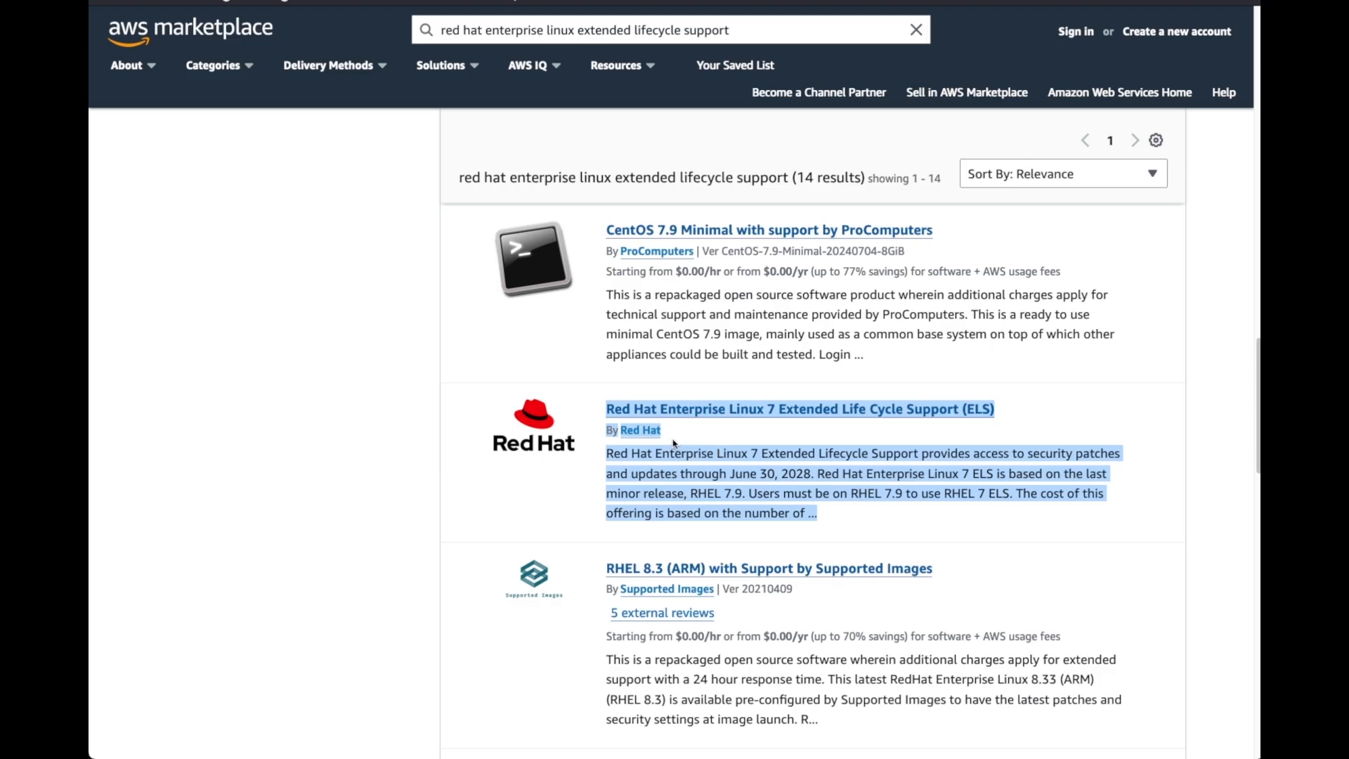
left_click(528, 427)
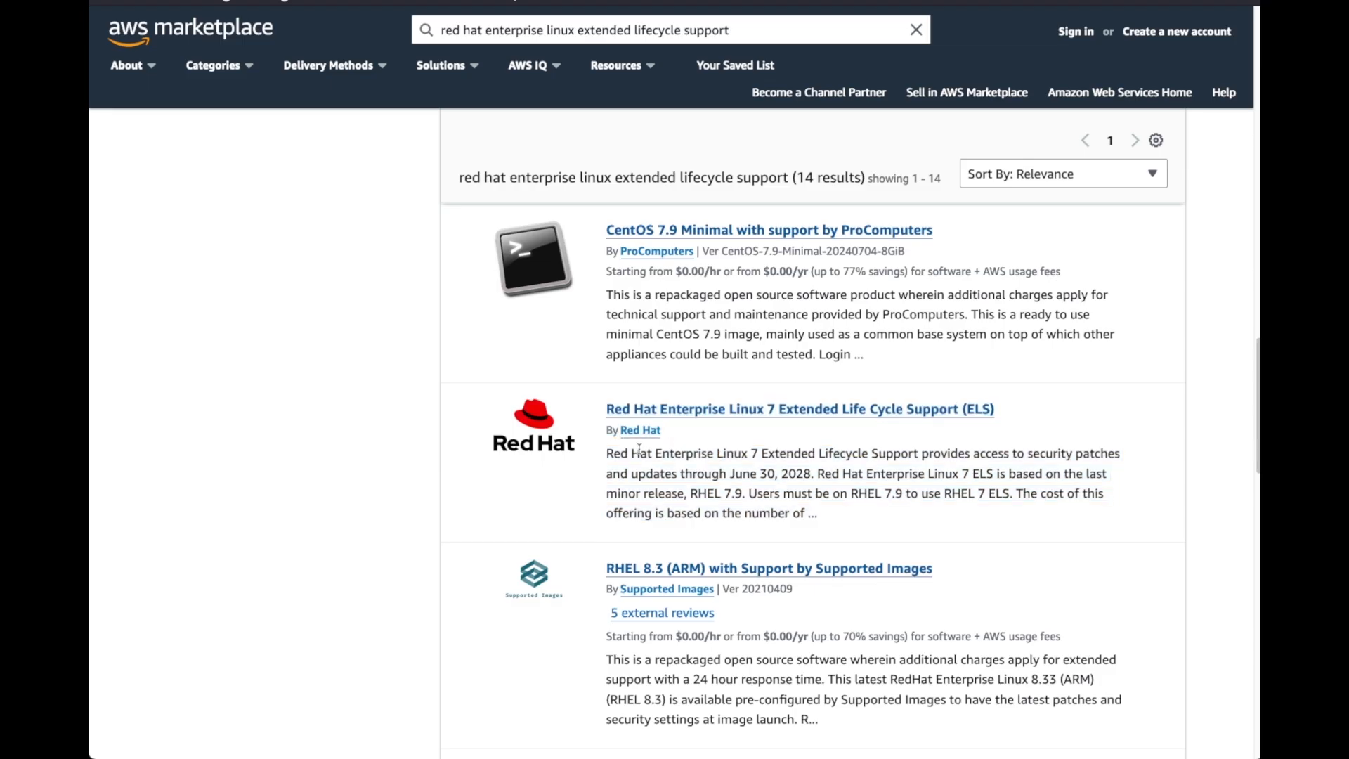
Filter the marketplace results to the publisher Red Hat and open the Red Hat Enterprise Linux 7 Extended Life Cycle Support (ELS) listing
scroll(358, 391, "up", 5)
scroll(404, 397, "up", 7)
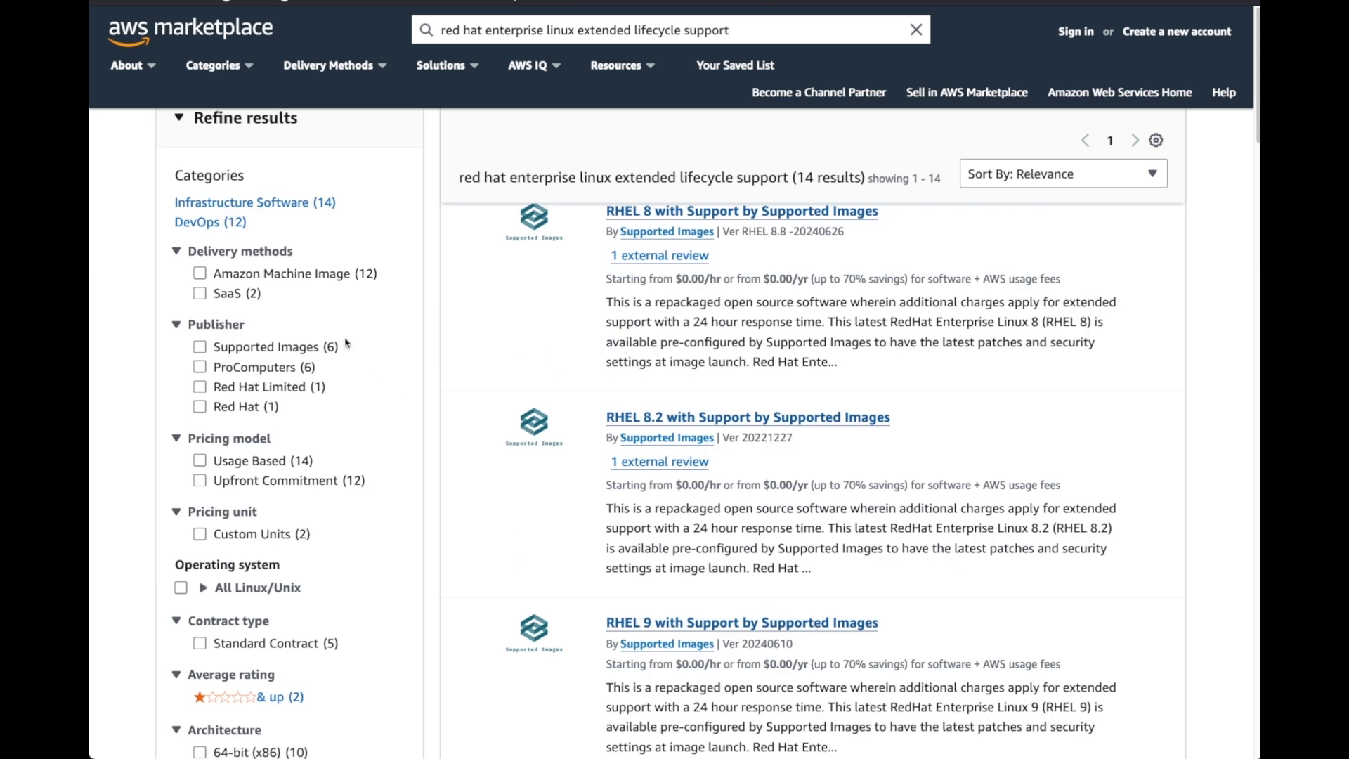
scroll(273, 345, "down", 1)
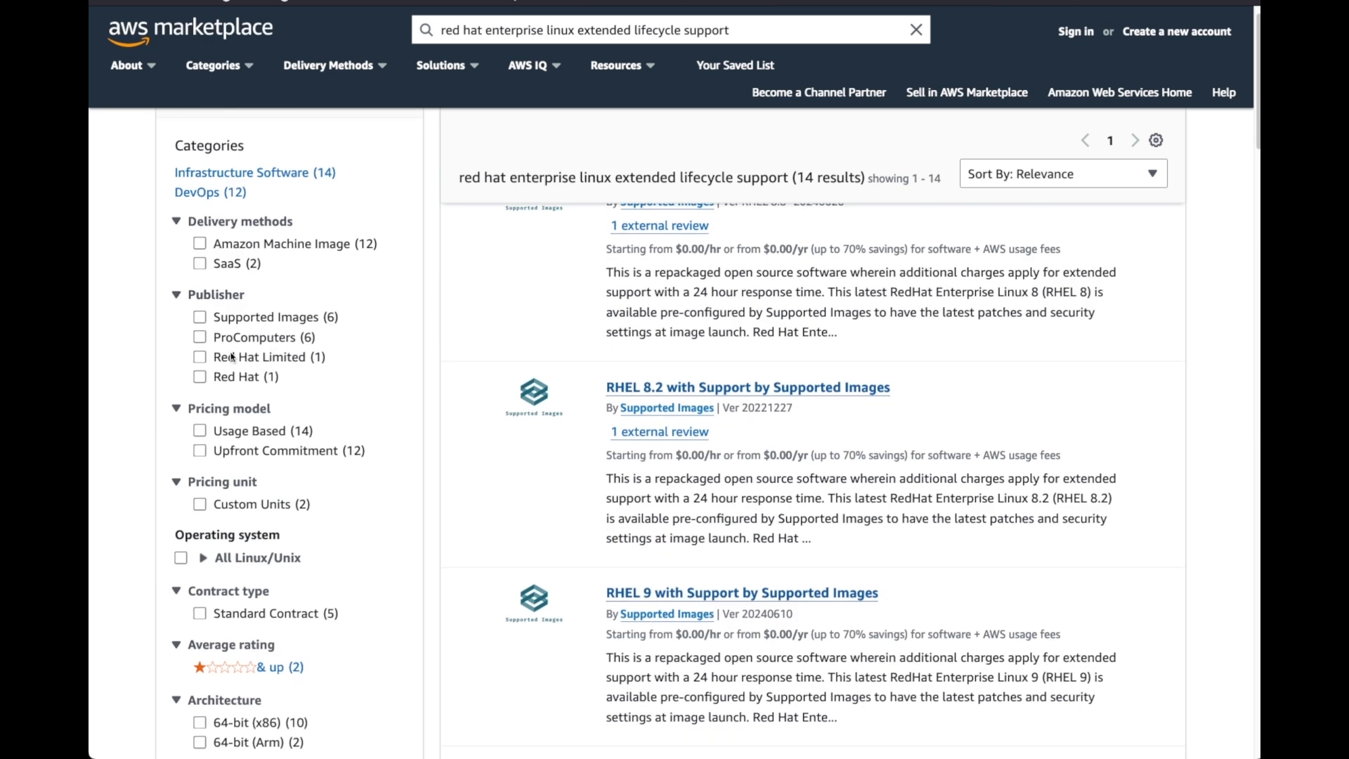
left_click_drag(185, 385, 320, 390)
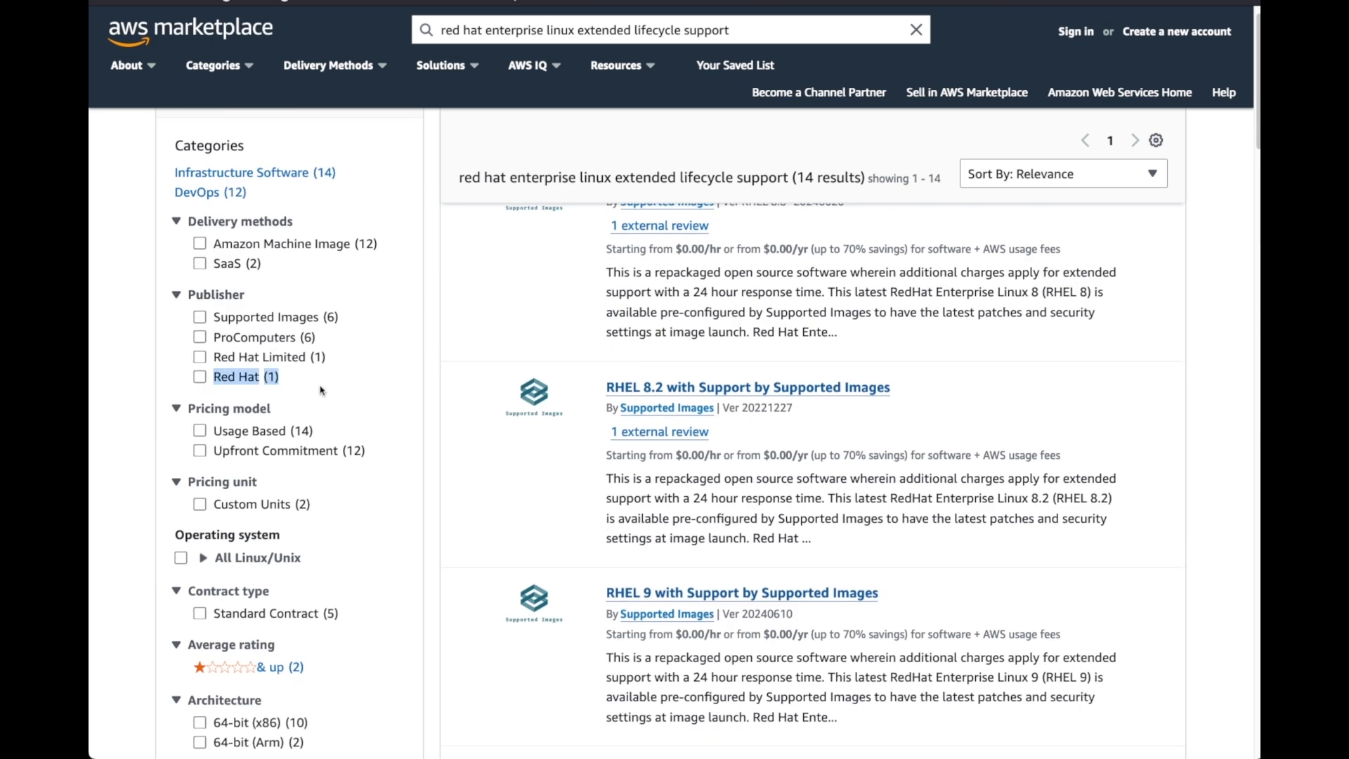
left_click(199, 378)
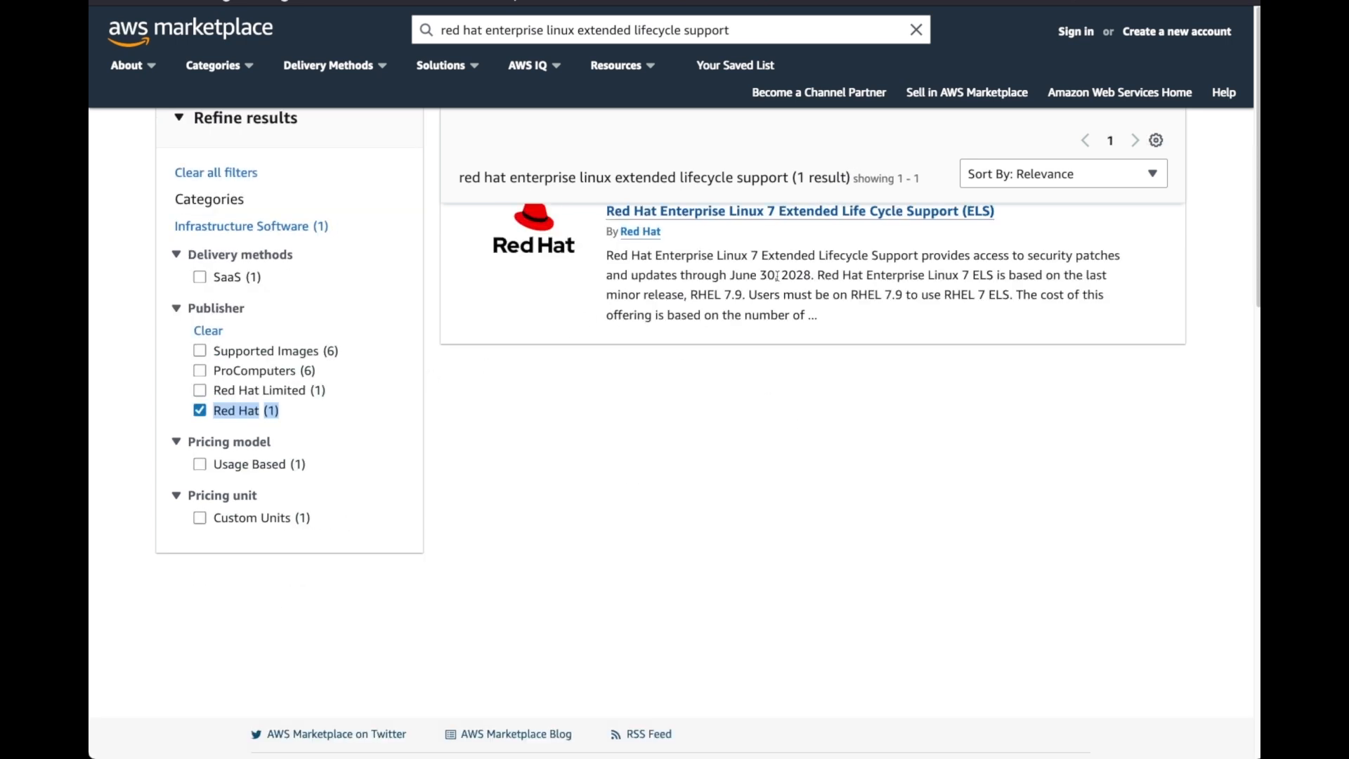
left_click(766, 217)
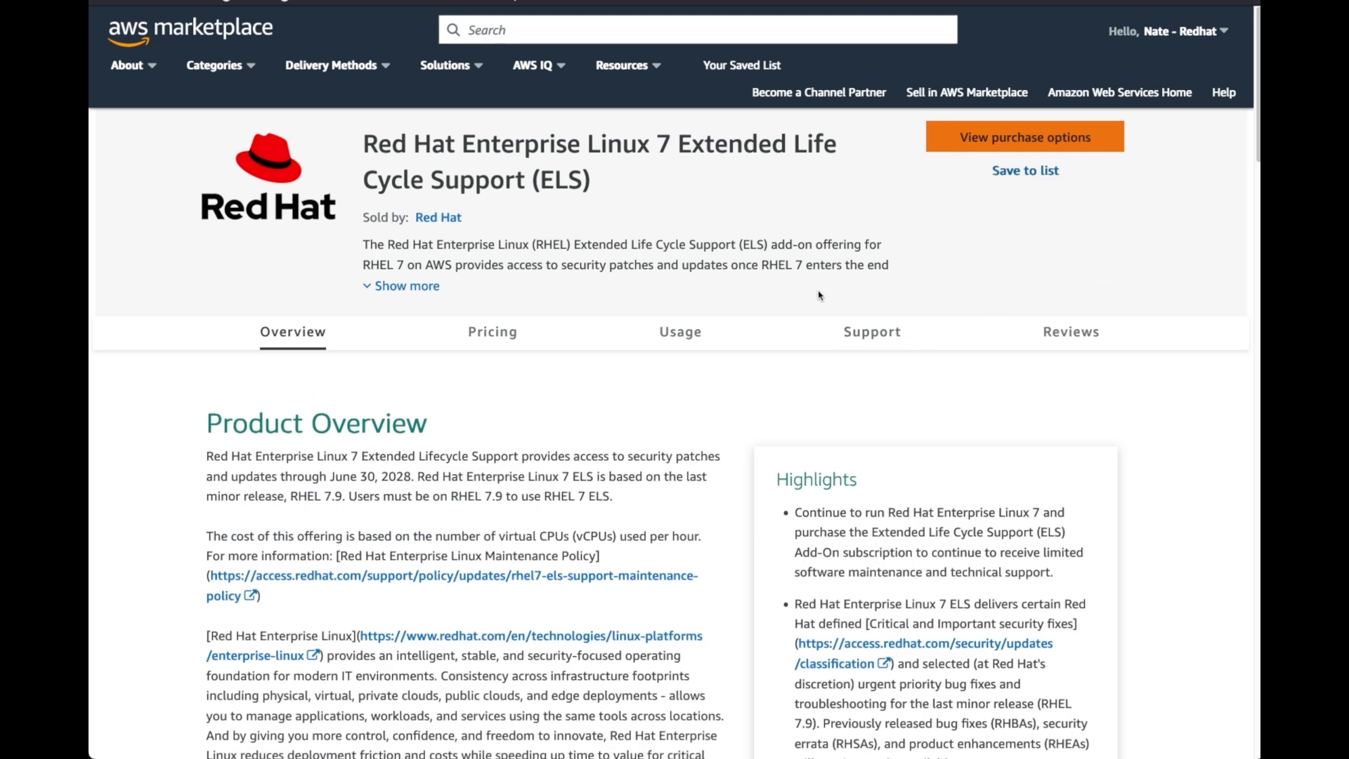
Review the product overview, highlights and pricing information of the RHEL 7 ELS offering
scroll(672, 362, "down", 1)
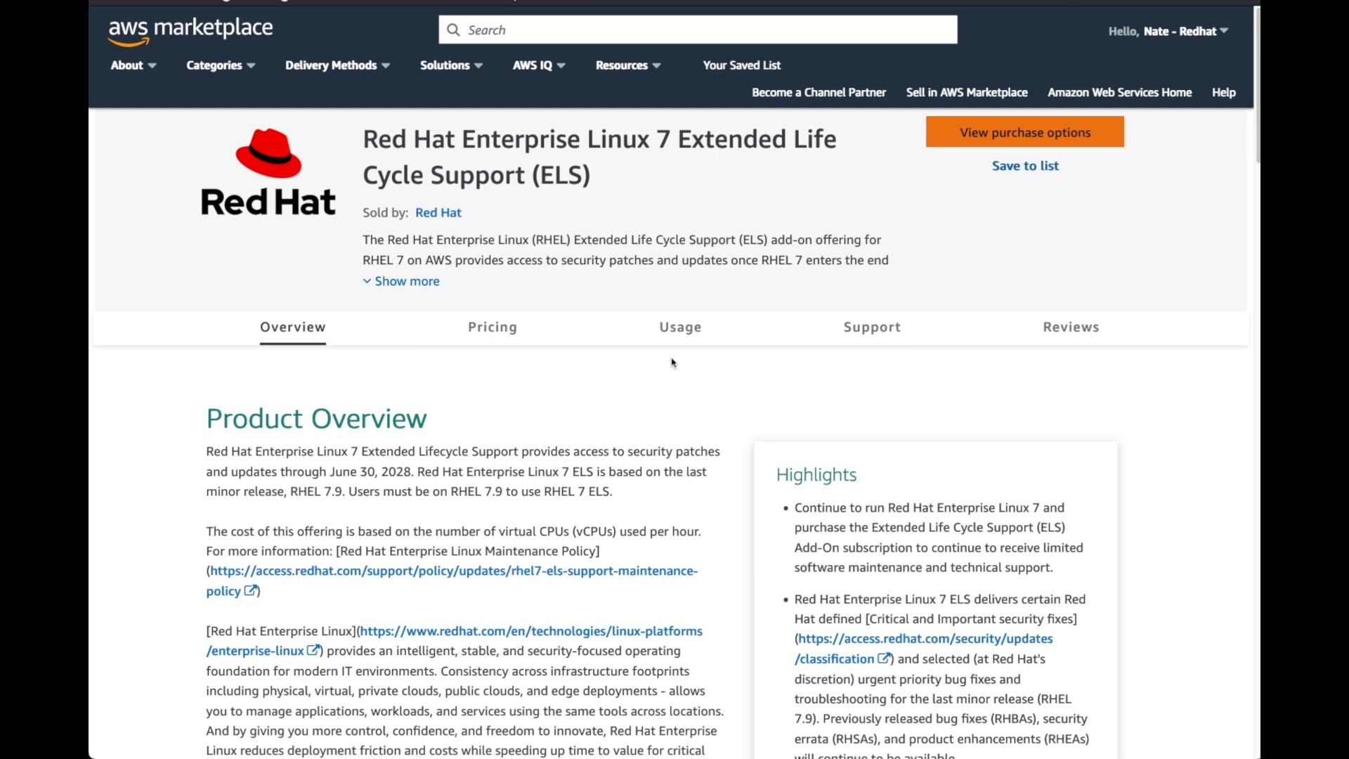
scroll(672, 363, "down", 5)
scroll(660, 281, "up", 2)
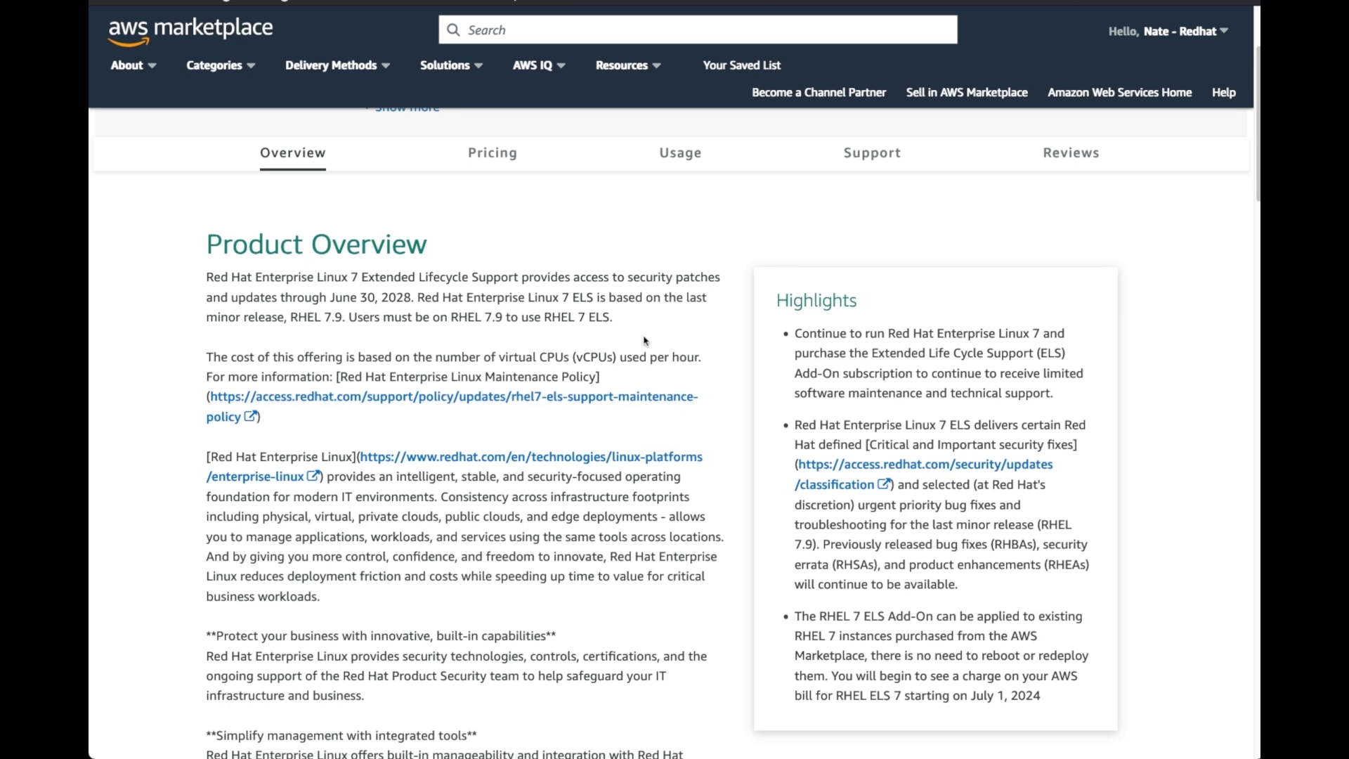
scroll(650, 334, "down", 3)
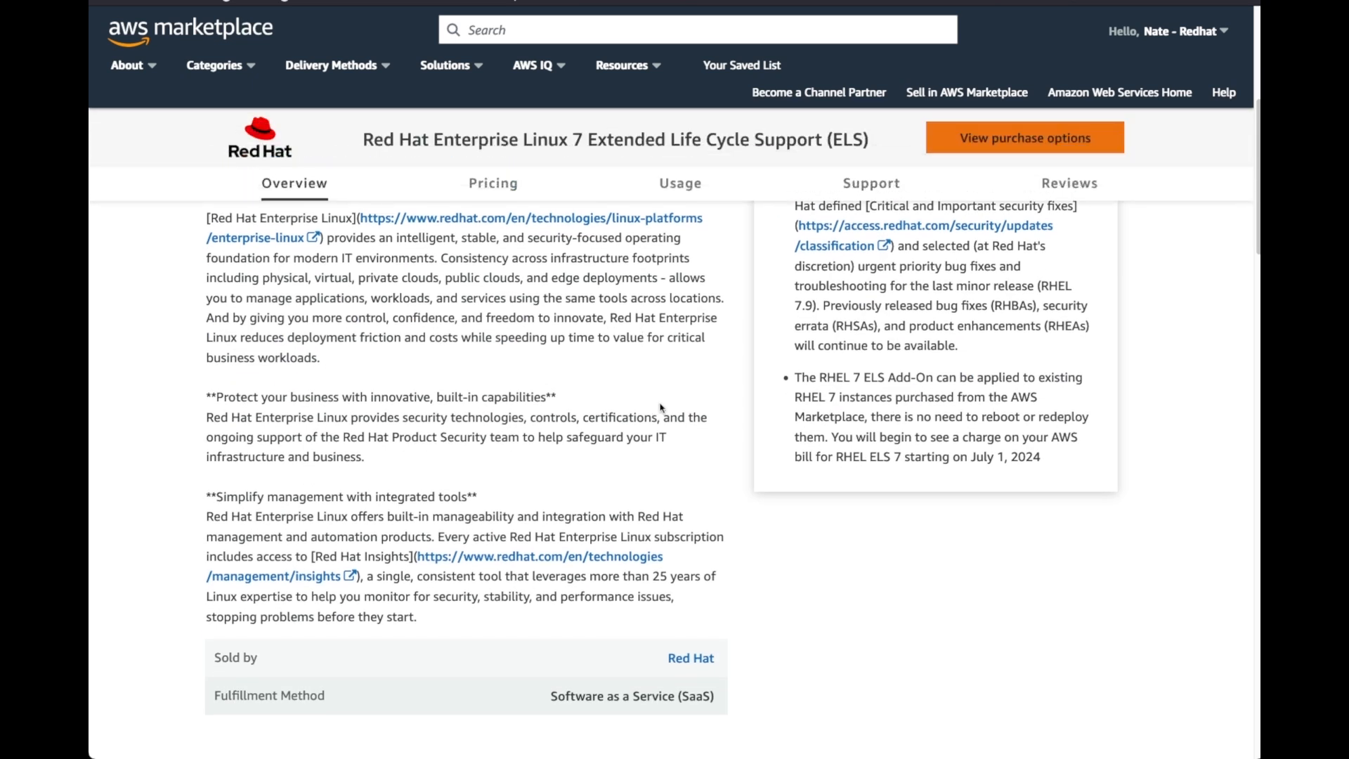
scroll(661, 407, "down", 3)
scroll(745, 475, "down", 3)
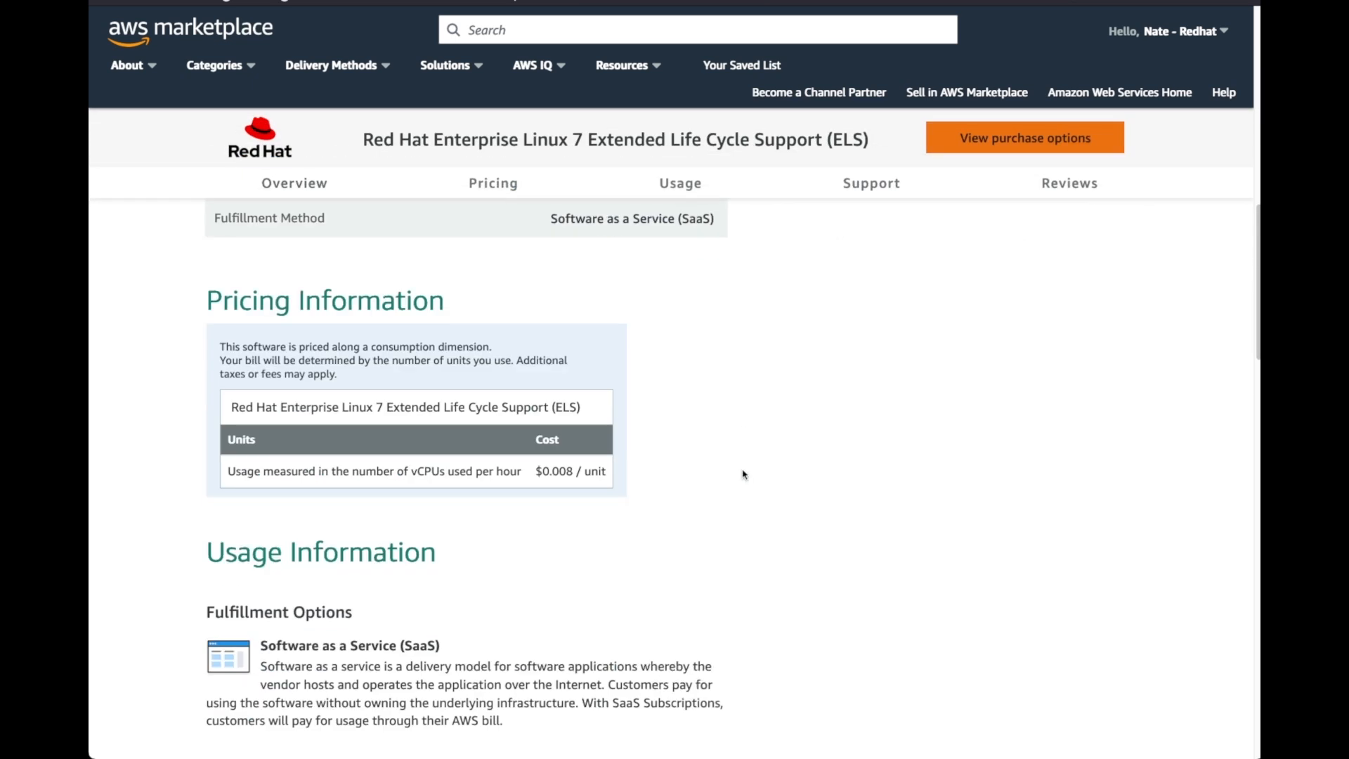
Open the additional support article on enabling RHEL 7 Extended Life-cycle Support via Cloud Marketplaces and skim its enablement steps
scroll(744, 475, "down", 3)
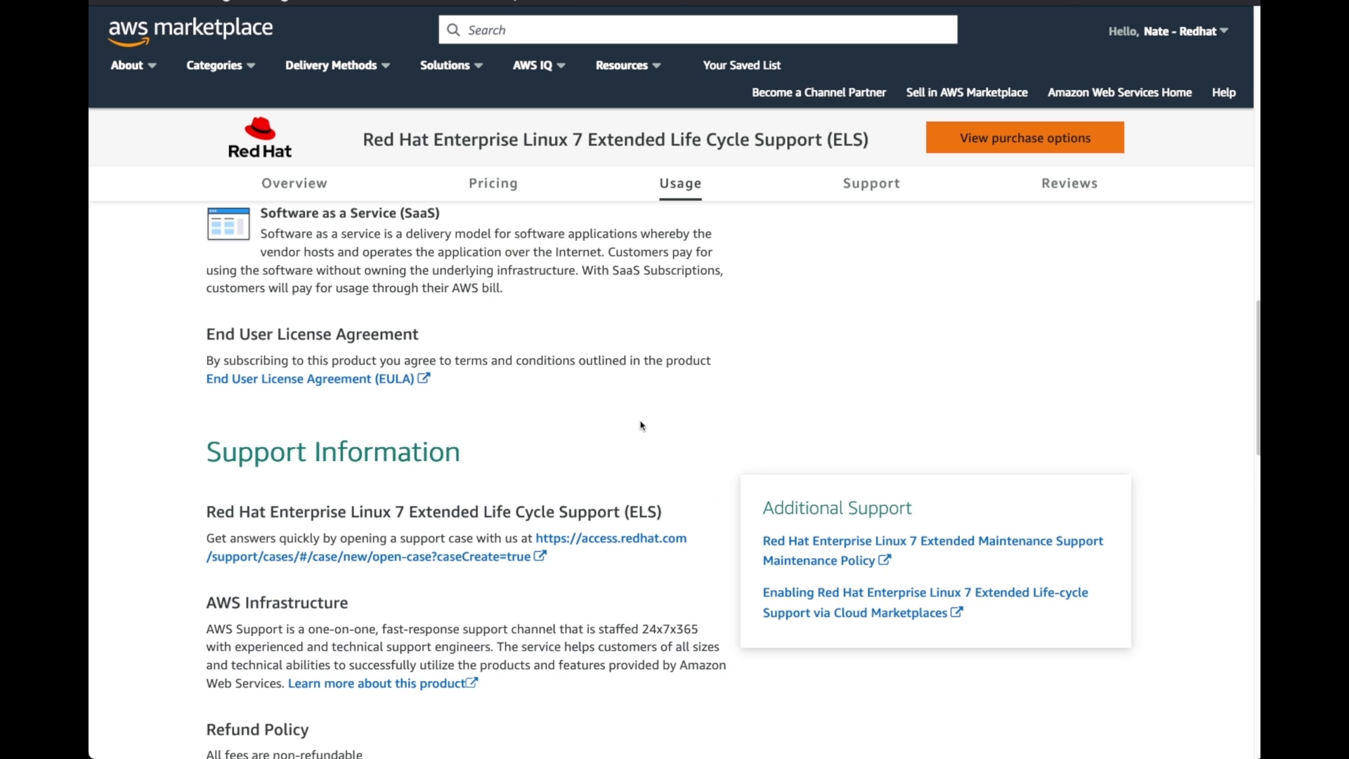
left_click(842, 602)
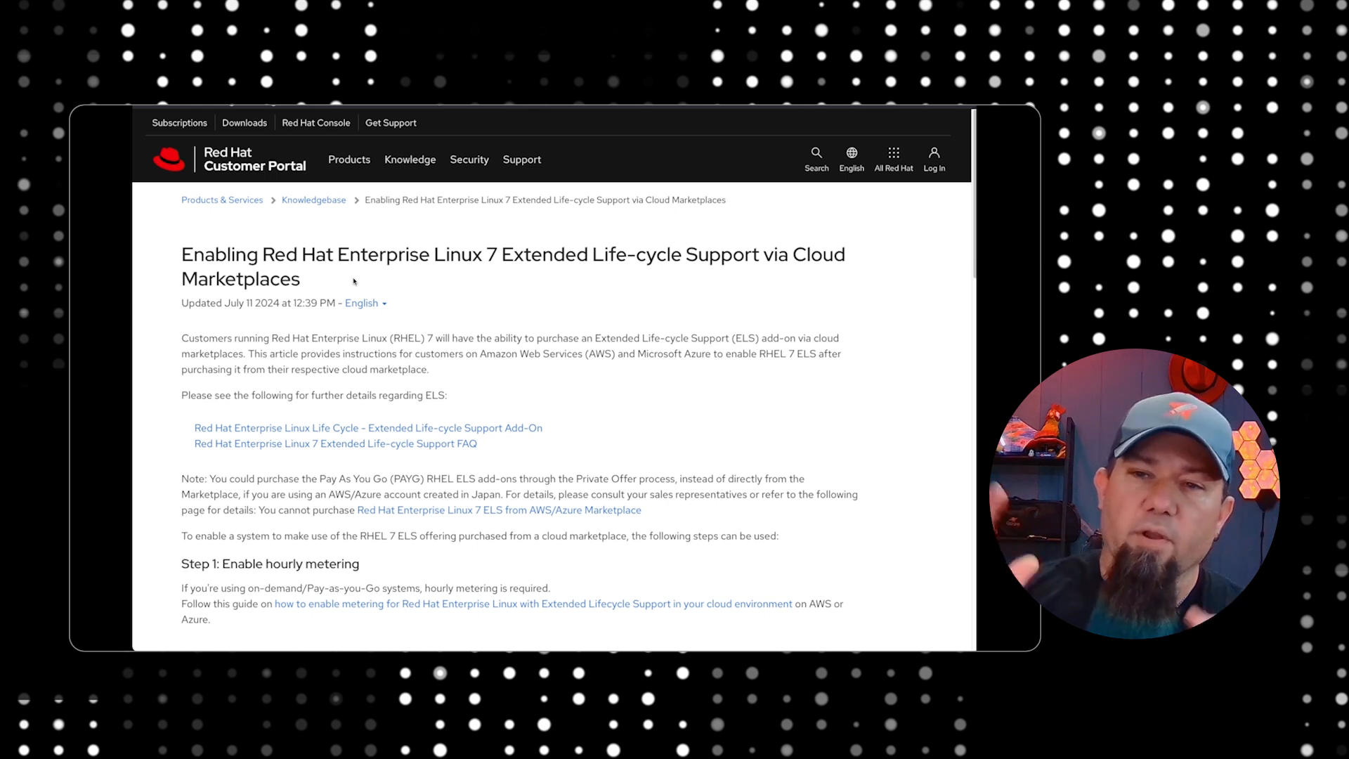
scroll(394, 319, "down", 4)
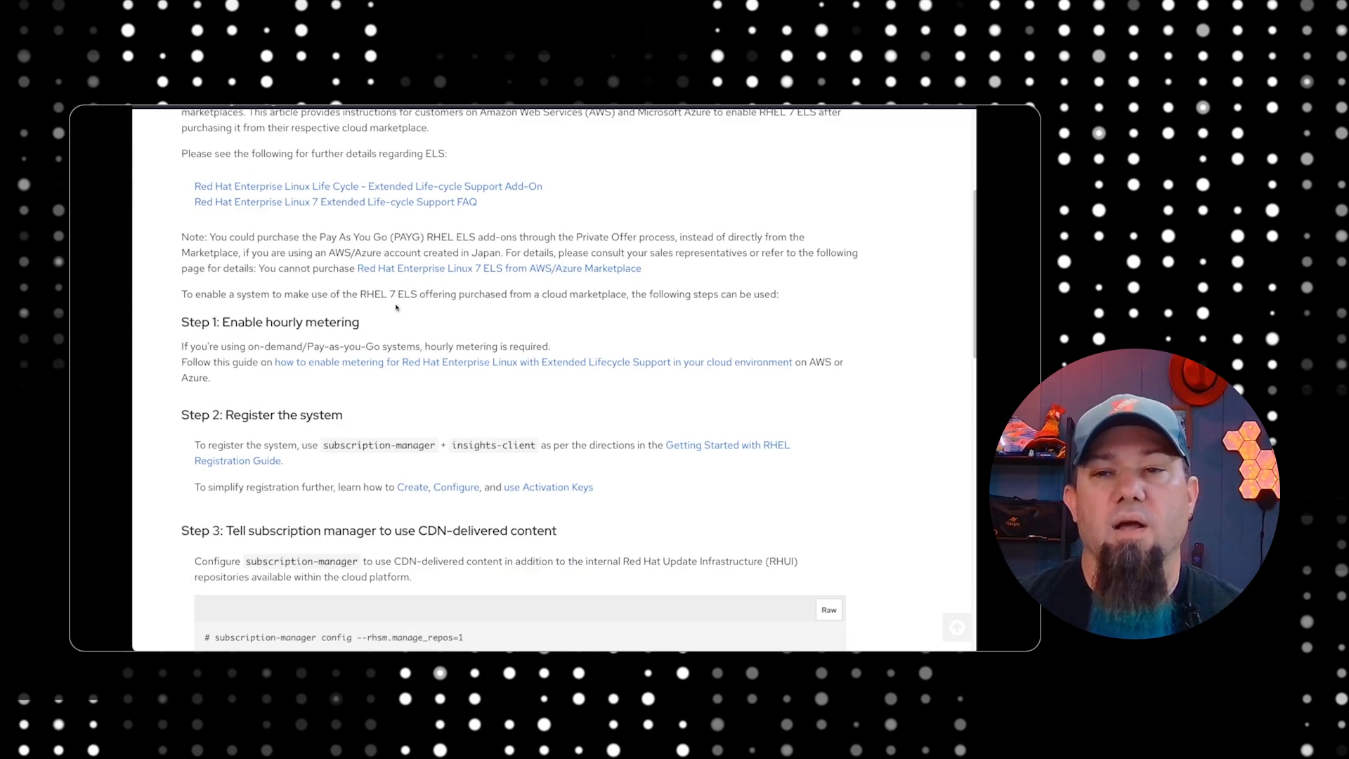
scroll(396, 307, "down", 2)
scroll(397, 307, "up", 2)
scroll(396, 307, "down", 2)
scroll(396, 307, "down", 3)
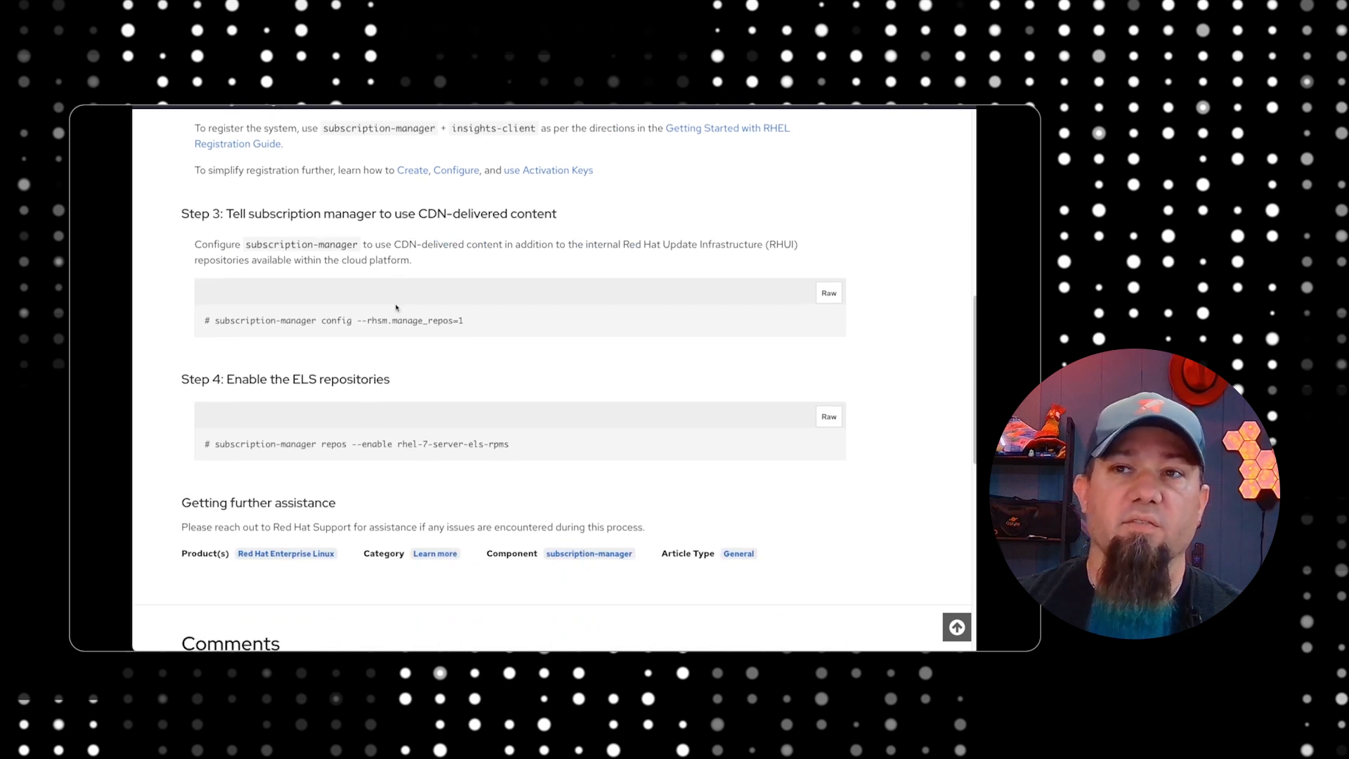
scroll(407, 301, "up", 8)
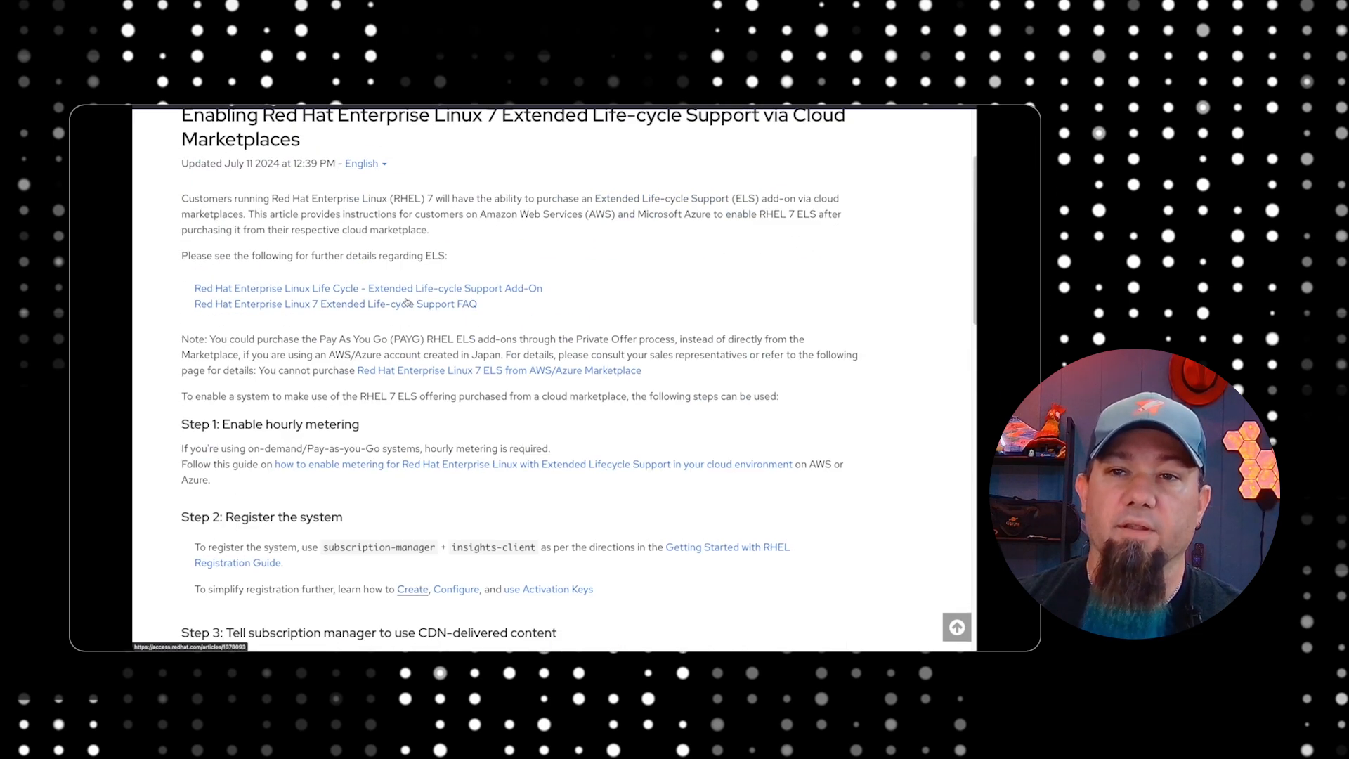
Highlight the article's "Step 1: Enable hourly metering" section, including its instructions for pay-as-you-go systems
scroll(383, 329, "down", 1)
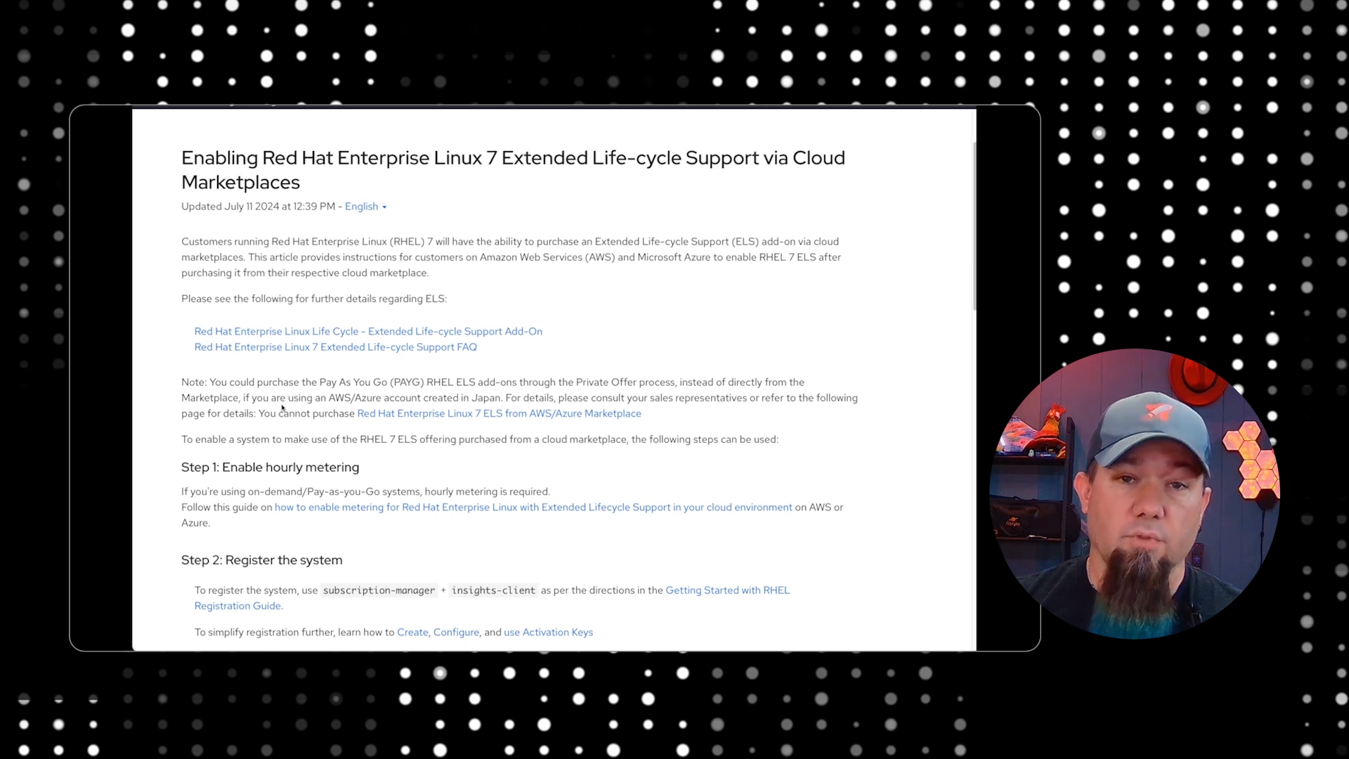
scroll(225, 402, "down", 2)
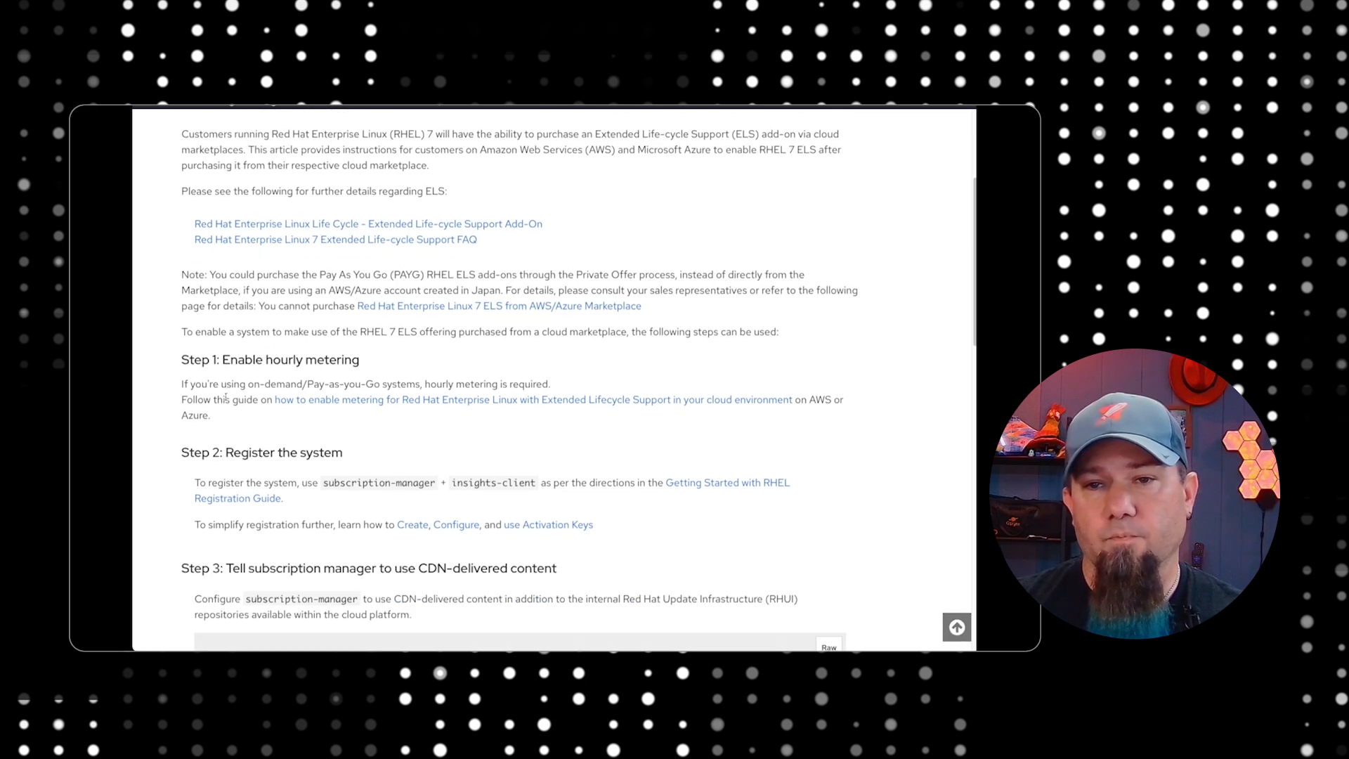
left_click_drag(175, 354, 351, 419)
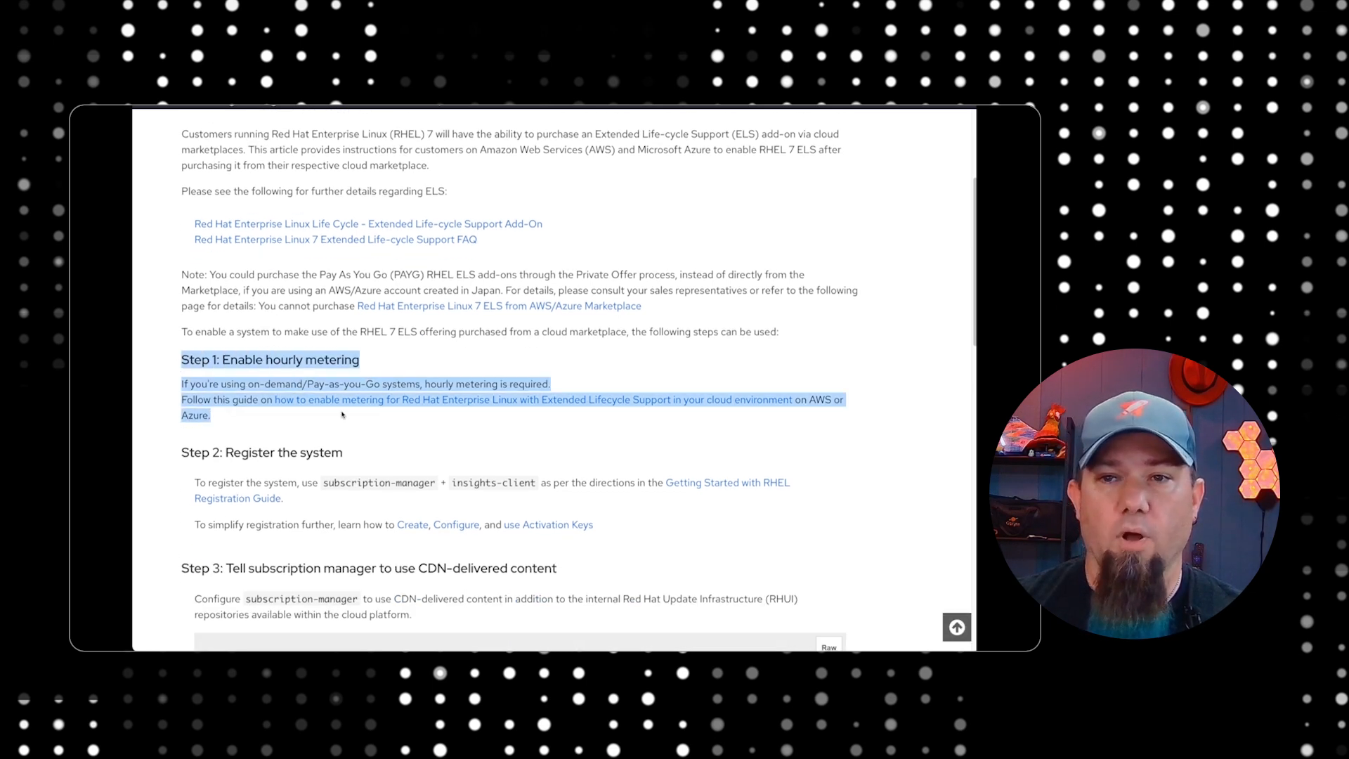
Open the guide on enabling metering for RHEL with Extended Lifecycle Support and skim its metering methods, prerequisites and AWS sections
left_click(192, 376)
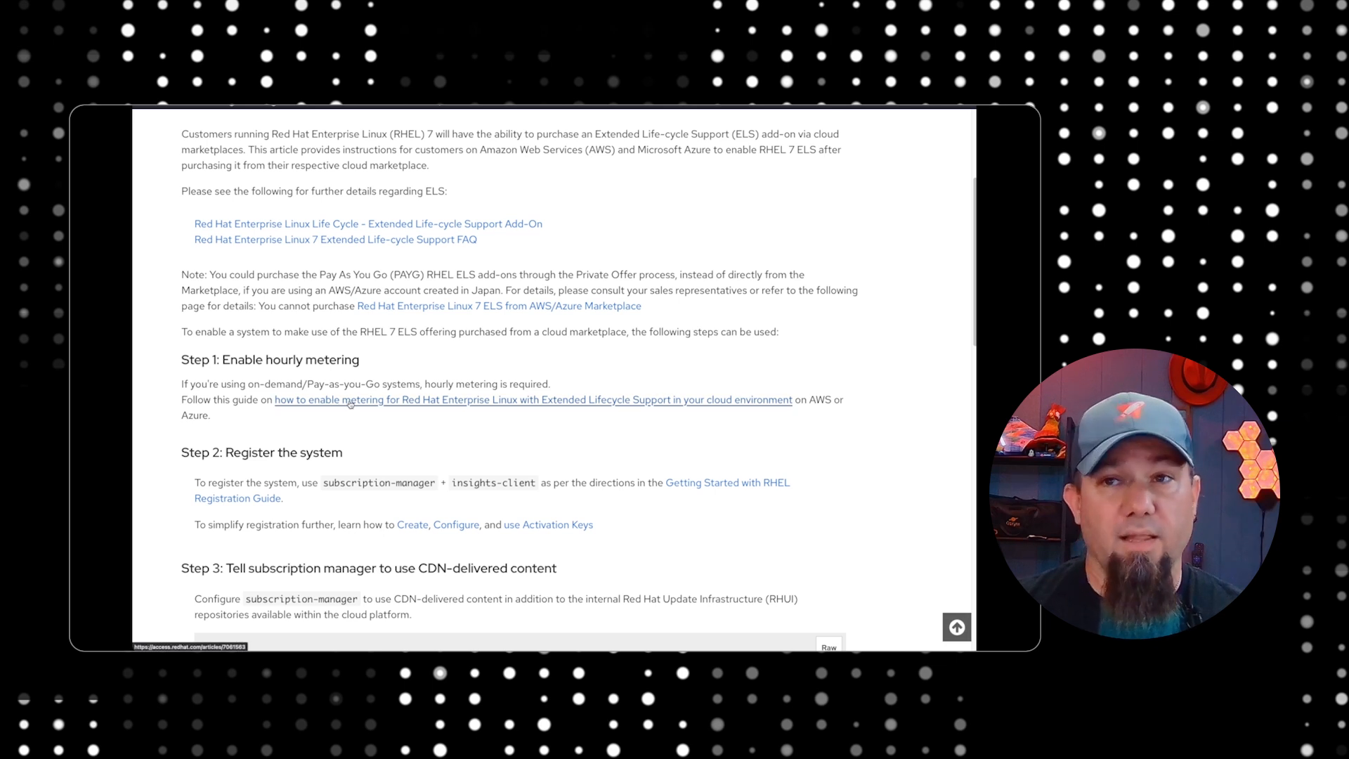
left_click(350, 401)
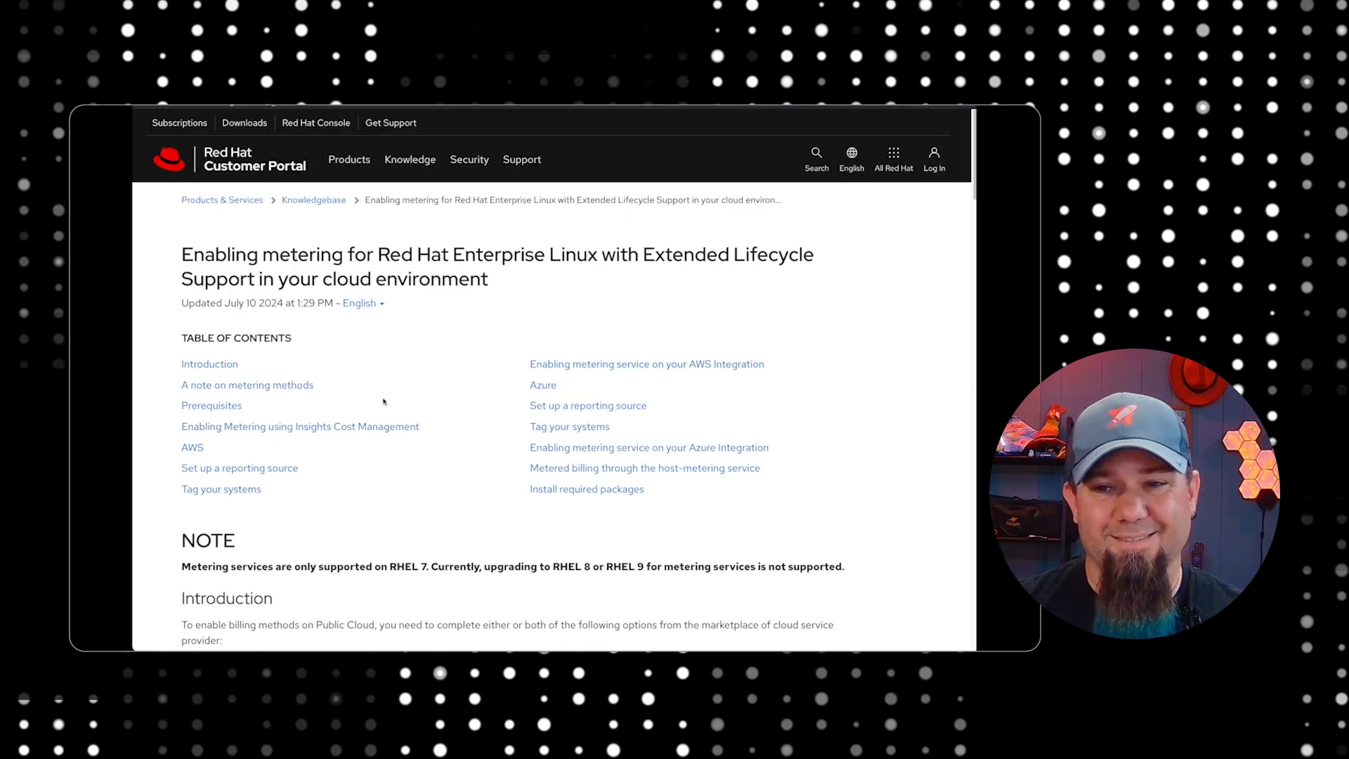
scroll(416, 350, "down", 5)
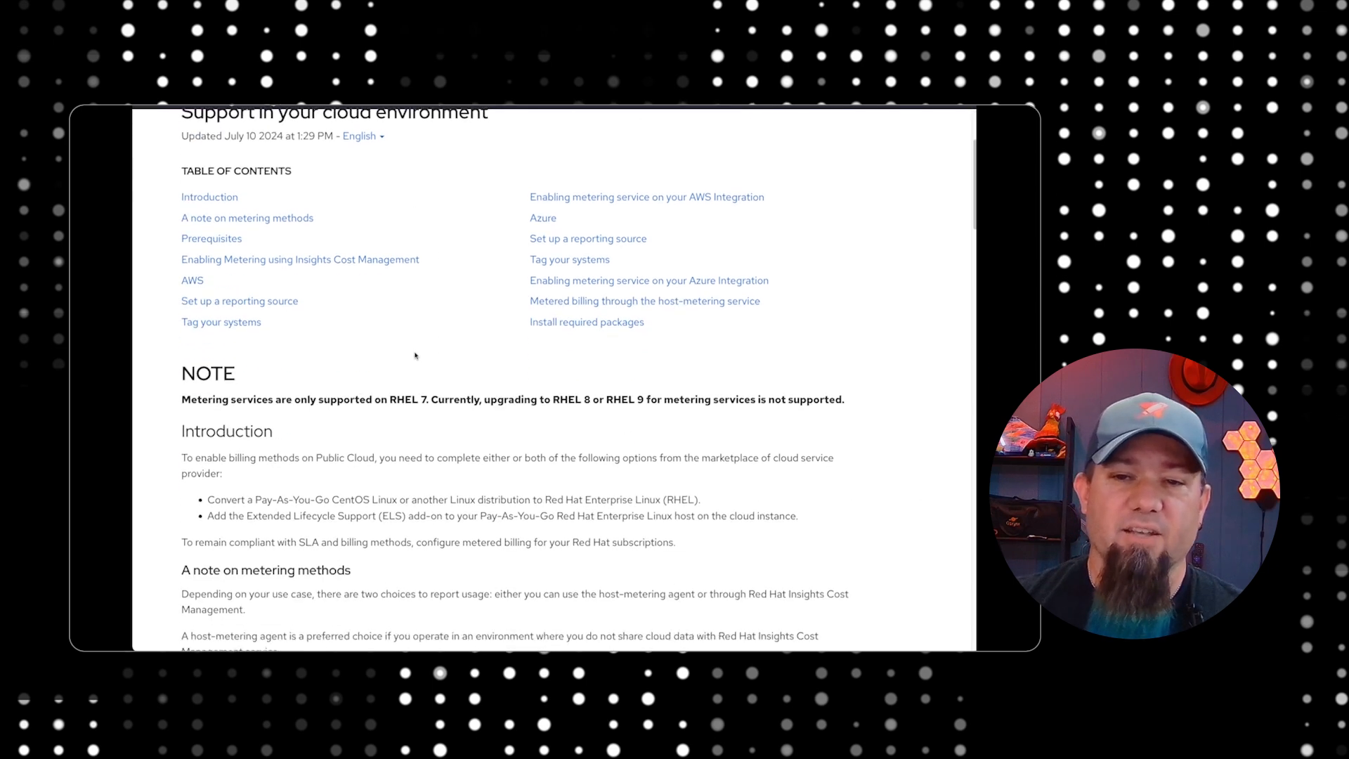
scroll(414, 351, "down", 3)
scroll(416, 354, "down", 3)
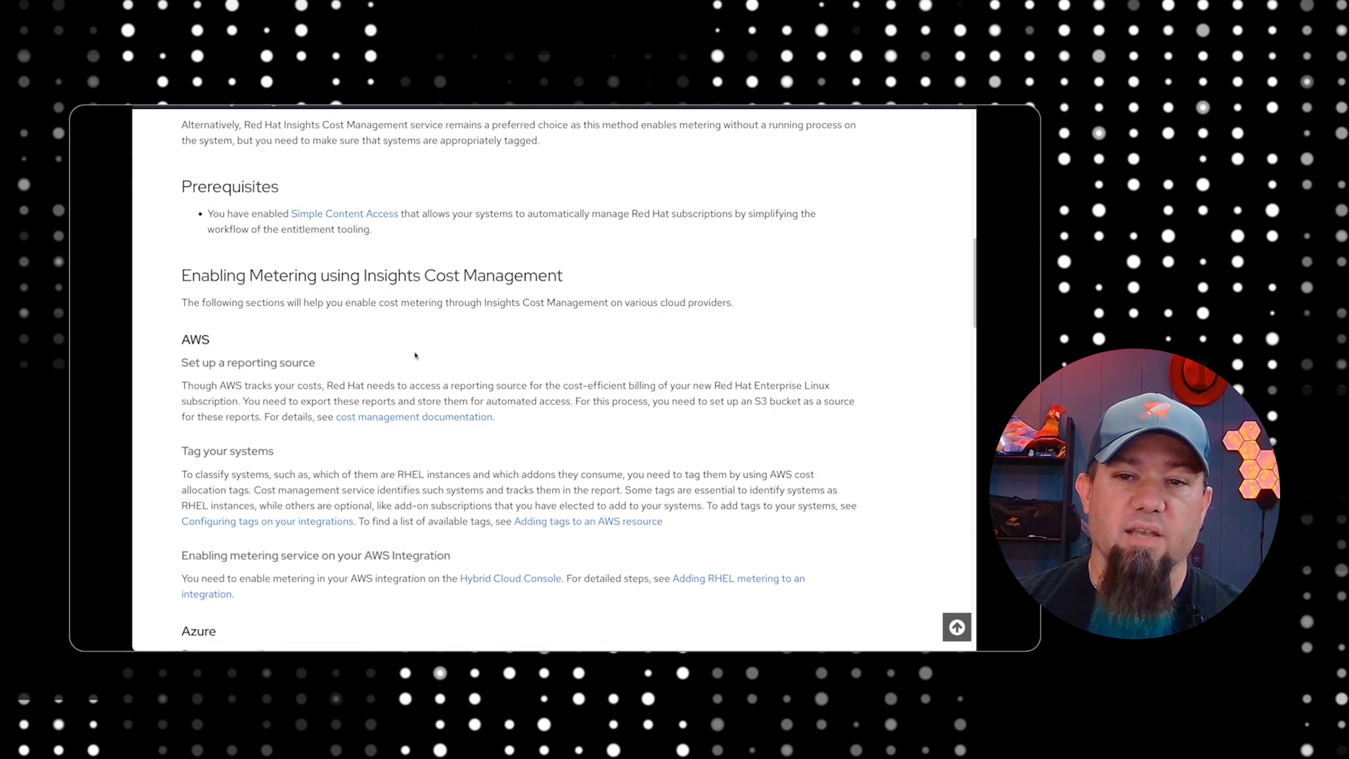
scroll(415, 355, "down", 2)
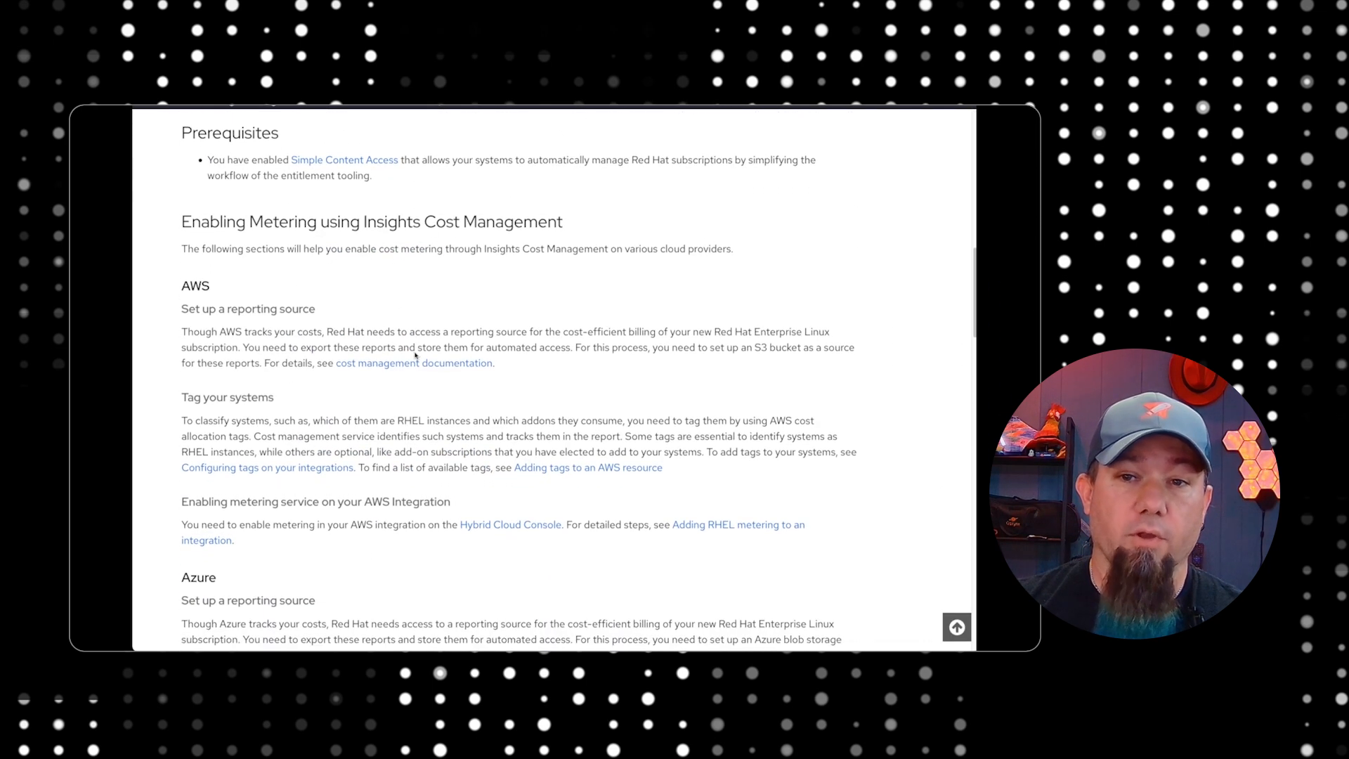
scroll(415, 352, "down", 3)
scroll(415, 352, "up", 5)
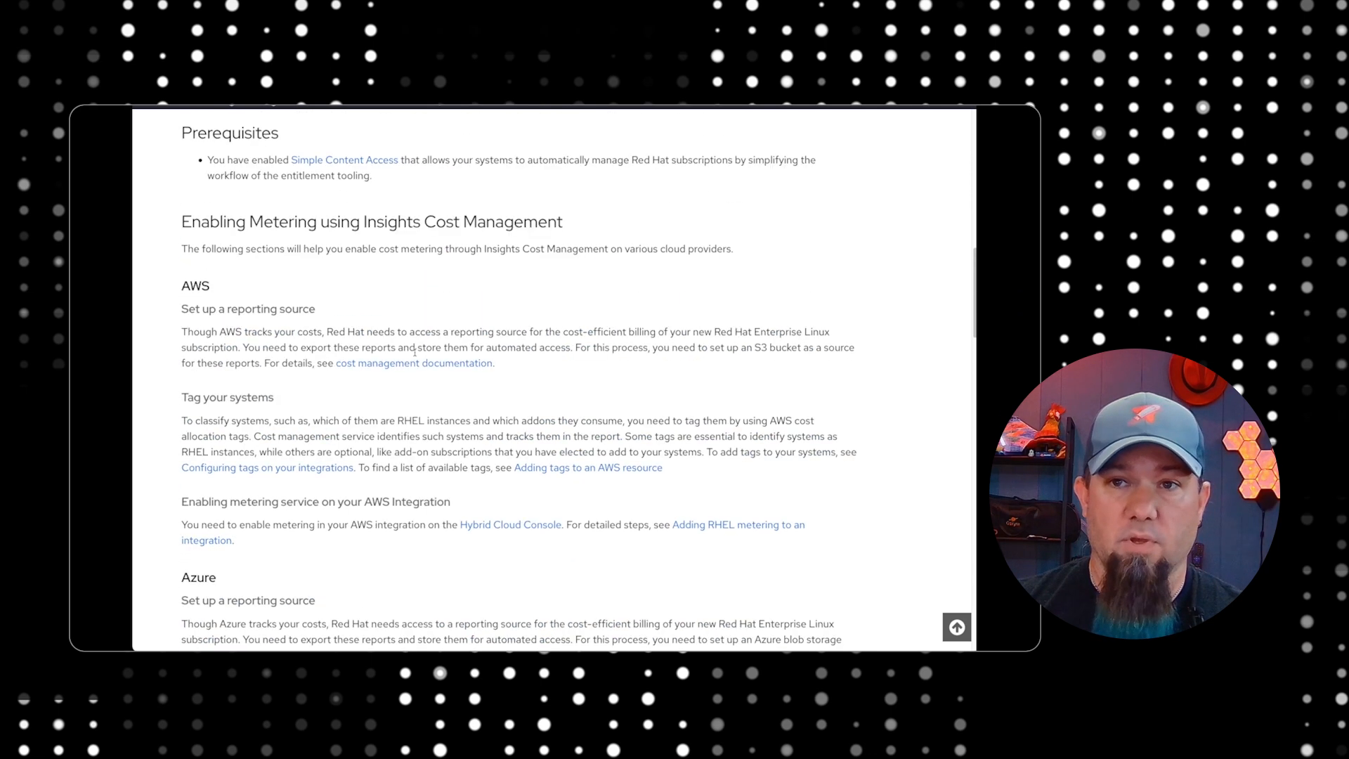
scroll(415, 353, "up", 5)
scroll(414, 351, "down", 3)
scroll(415, 356, "down", 1)
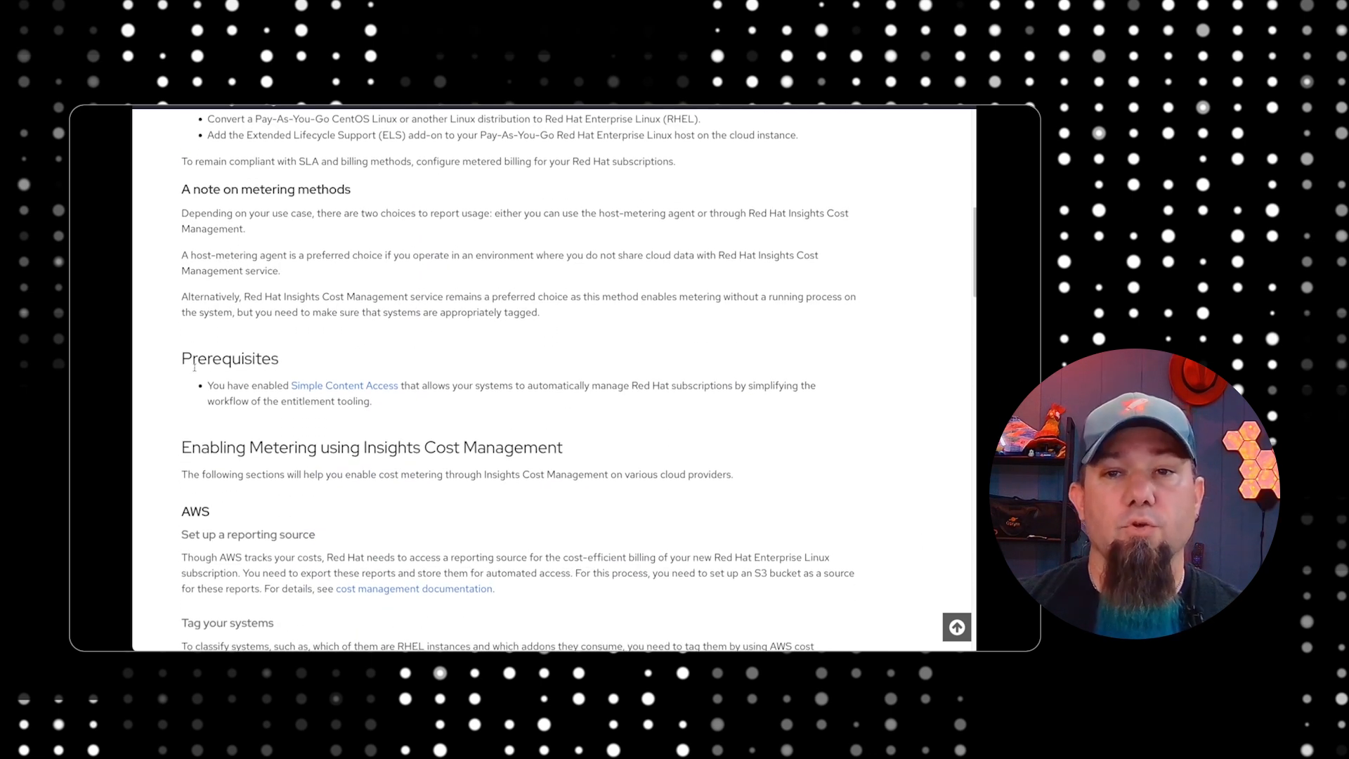
Highlight the guide's Prerequisites section about enabling Simple Content Access
left_click_drag(192, 359, 414, 411)
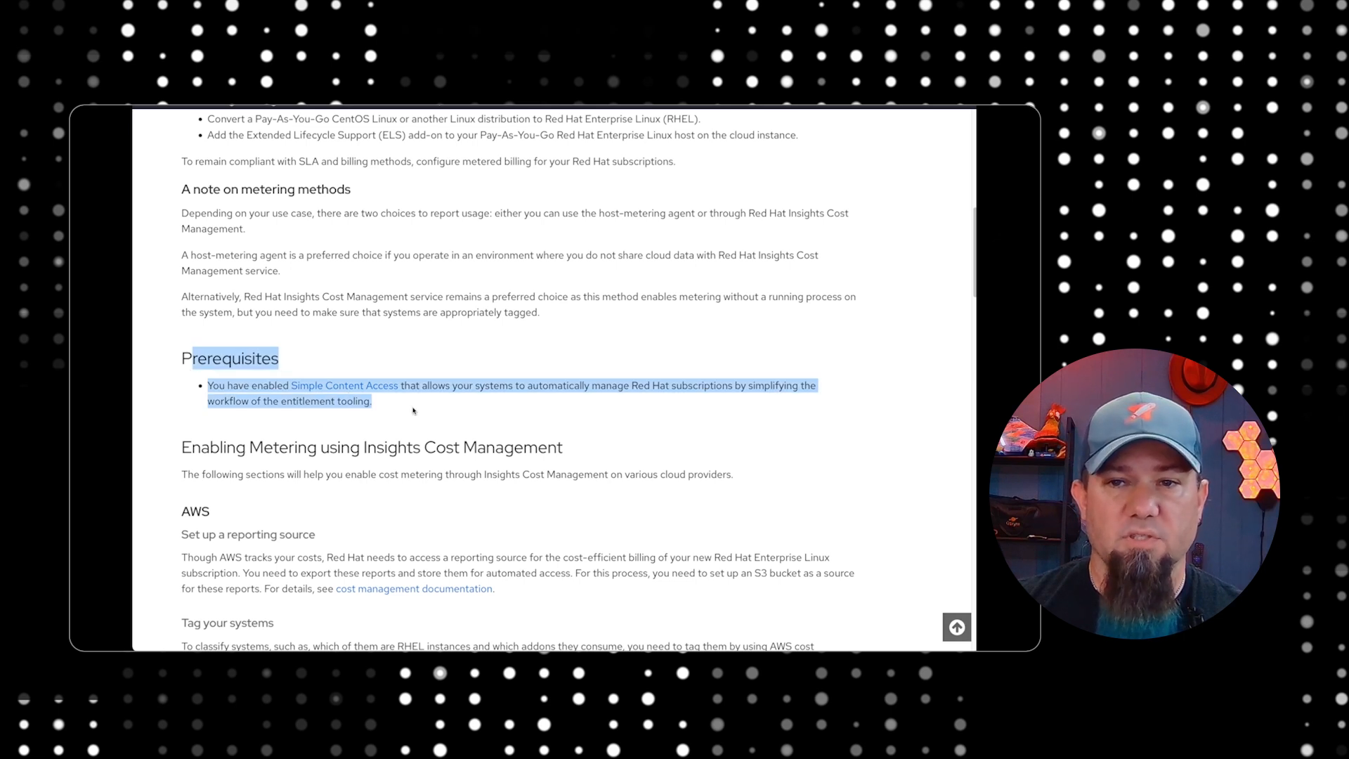
left_click(414, 411)
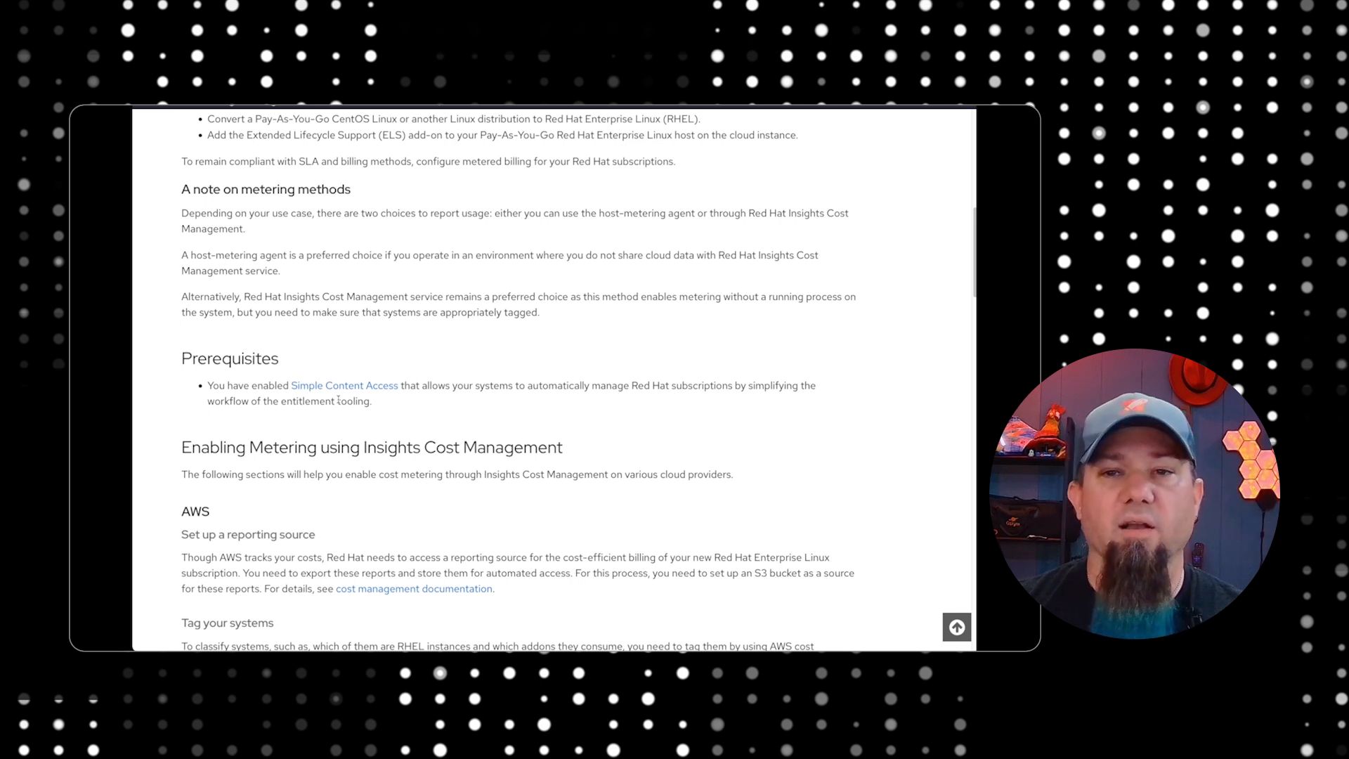
left_click_drag(179, 355, 393, 415)
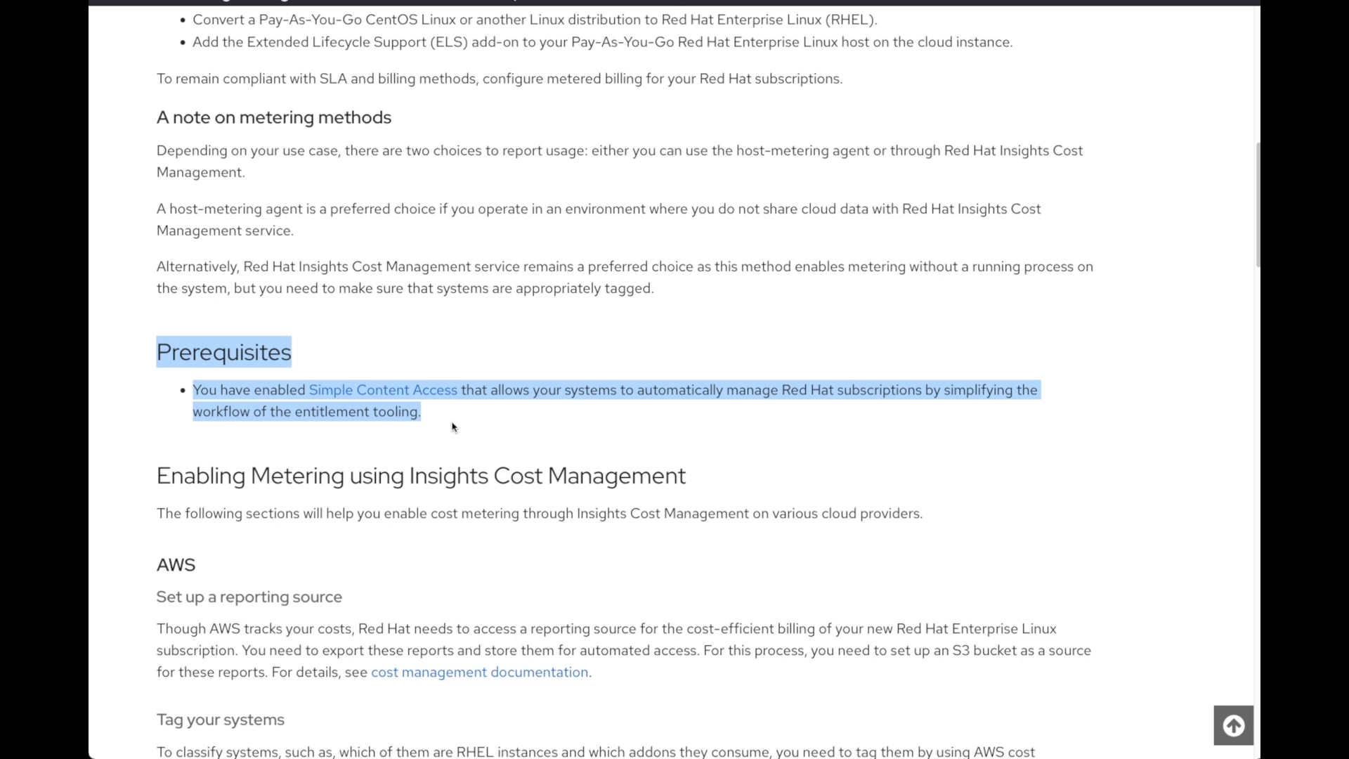
left_click(452, 427)
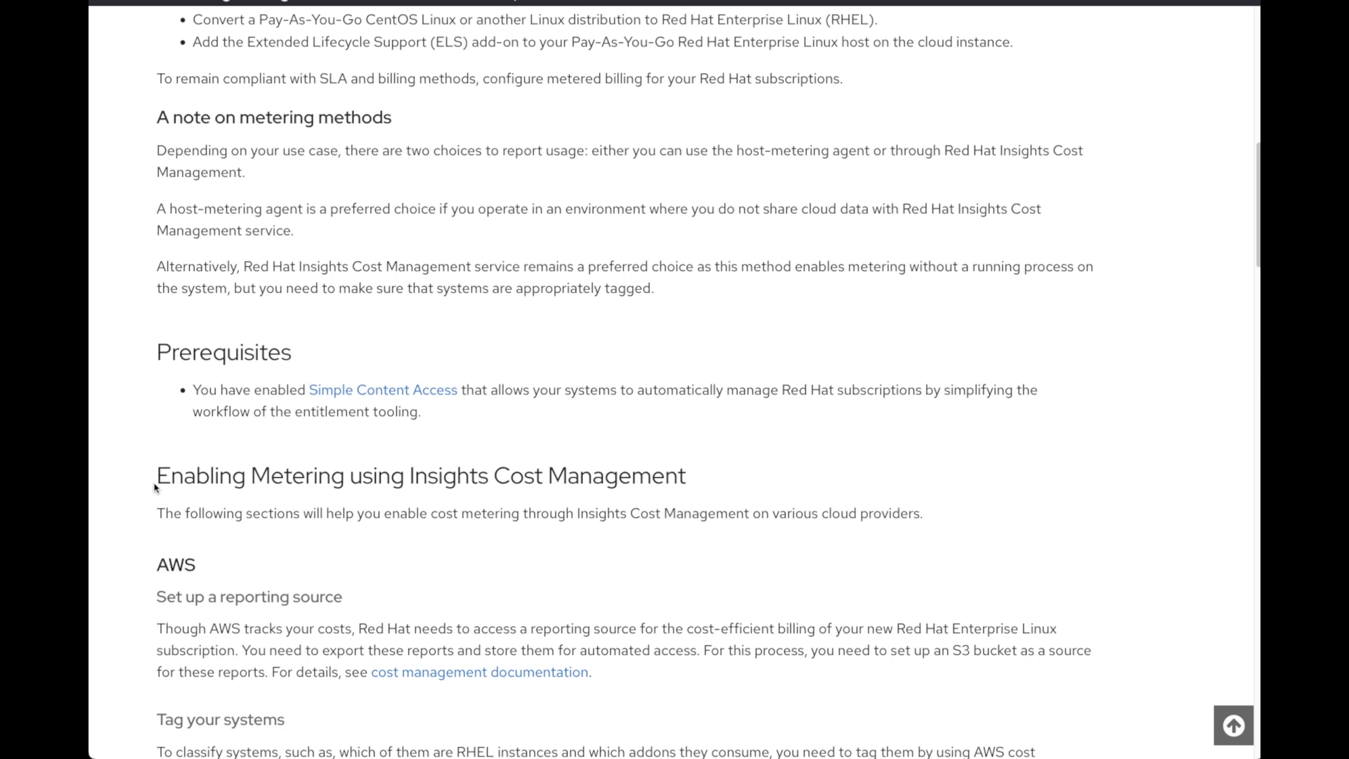
Highlight the AWS instructions for metering with Insights Cost Management, including the "Set up a reporting source" and "Tag your systems" headings
scroll(138, 470, "down", 2)
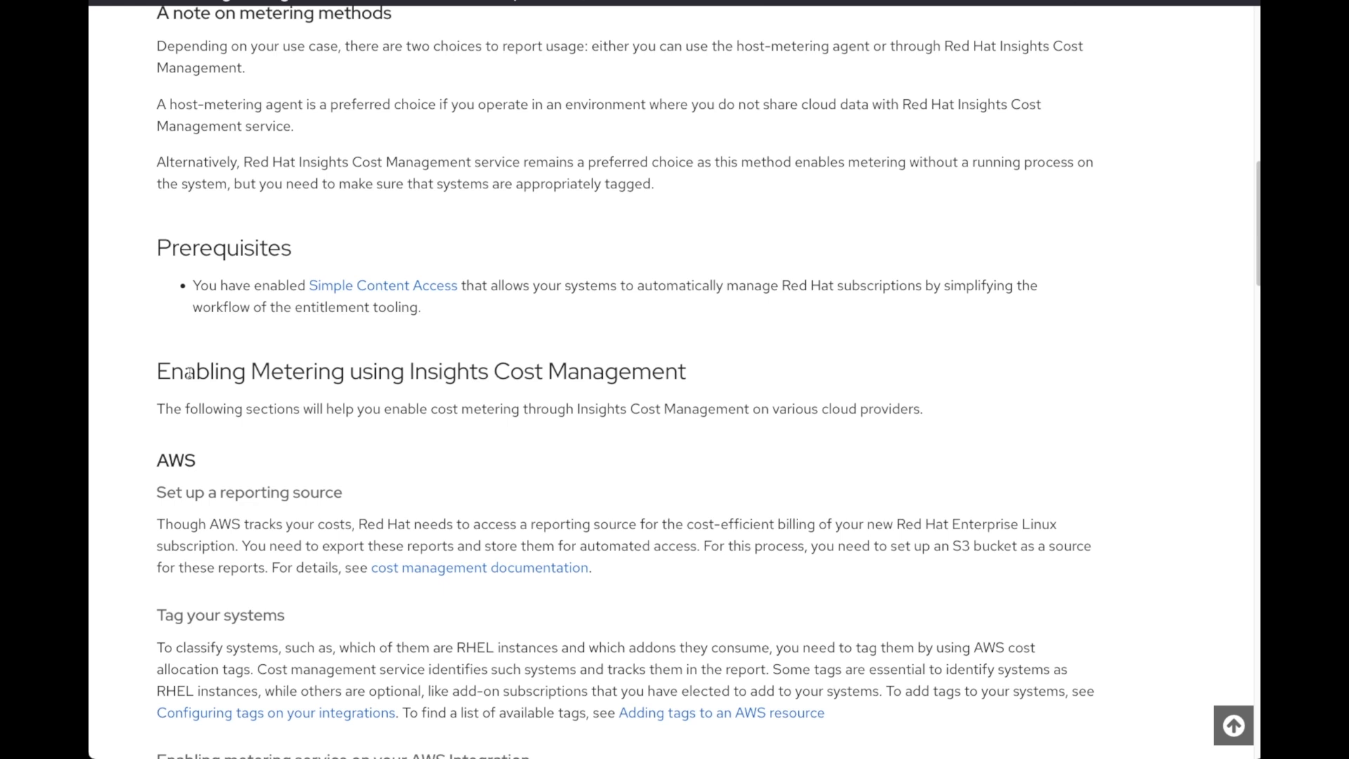
scroll(190, 373, "down", 3)
left_click_drag(161, 271, 615, 636)
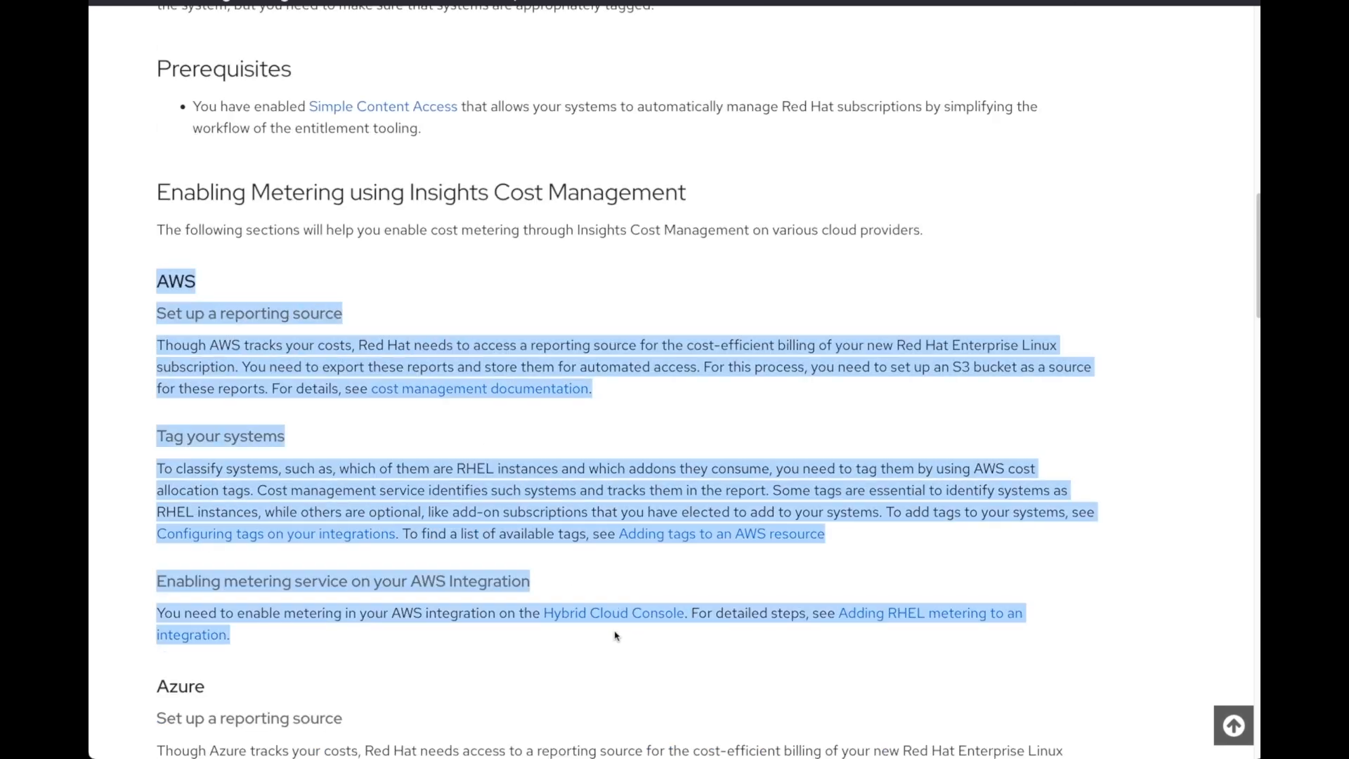
left_click(396, 314)
triple_click(238, 316)
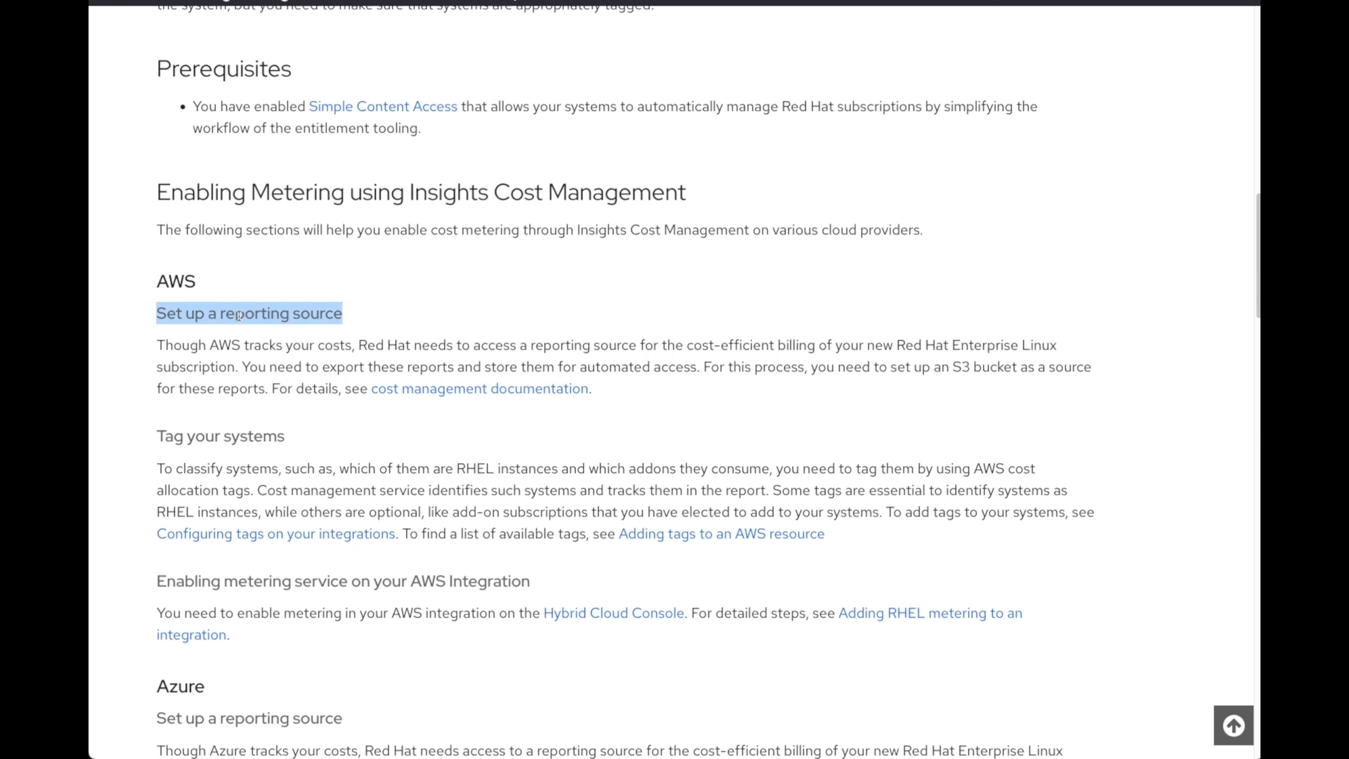
left_click(363, 313)
double_click(216, 438)
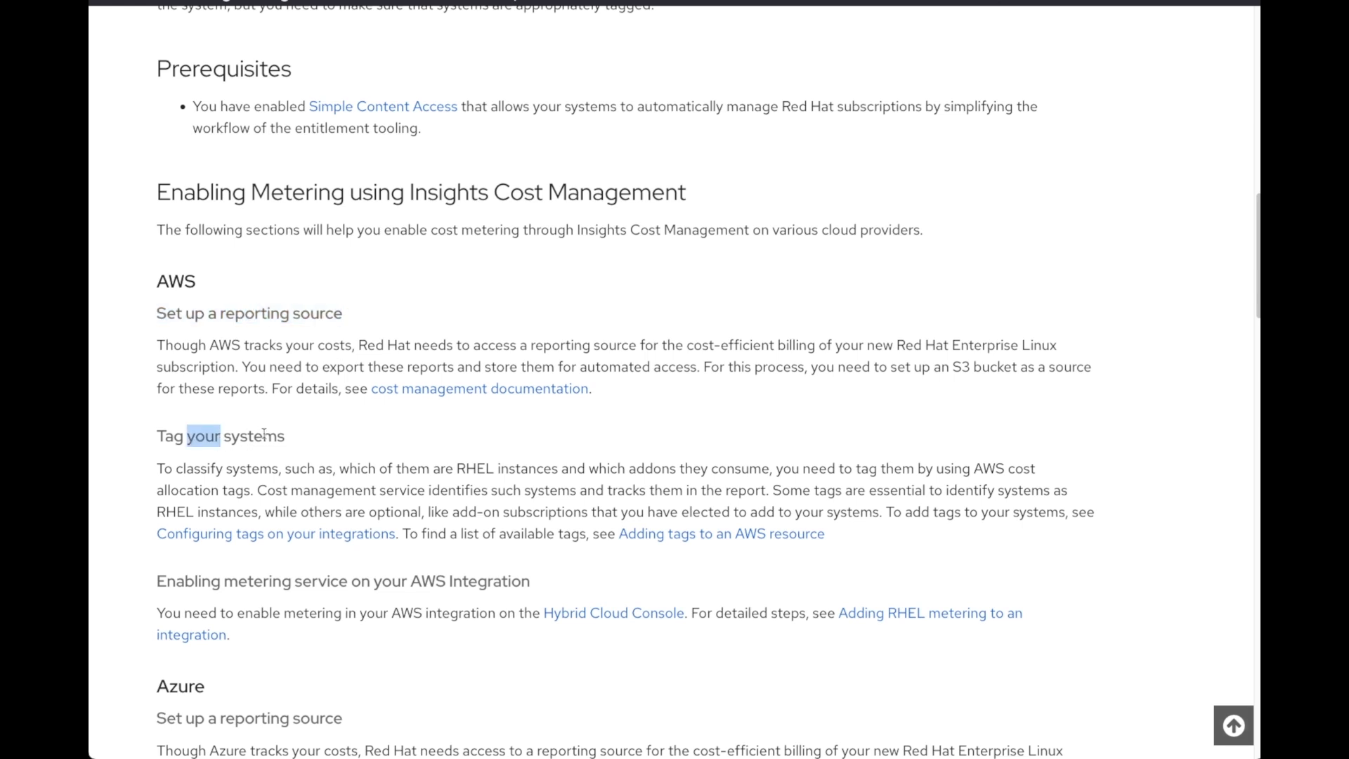
left_click(263, 435)
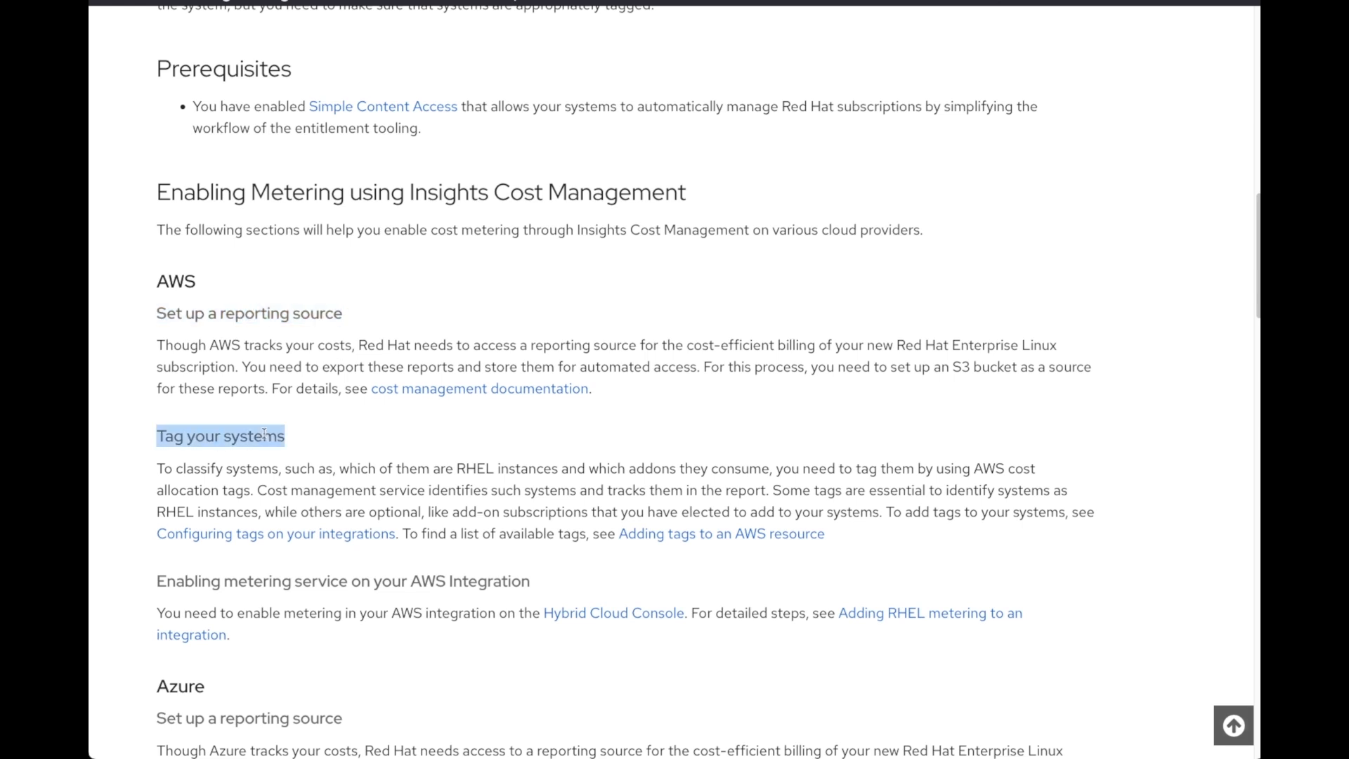
left_click(319, 447)
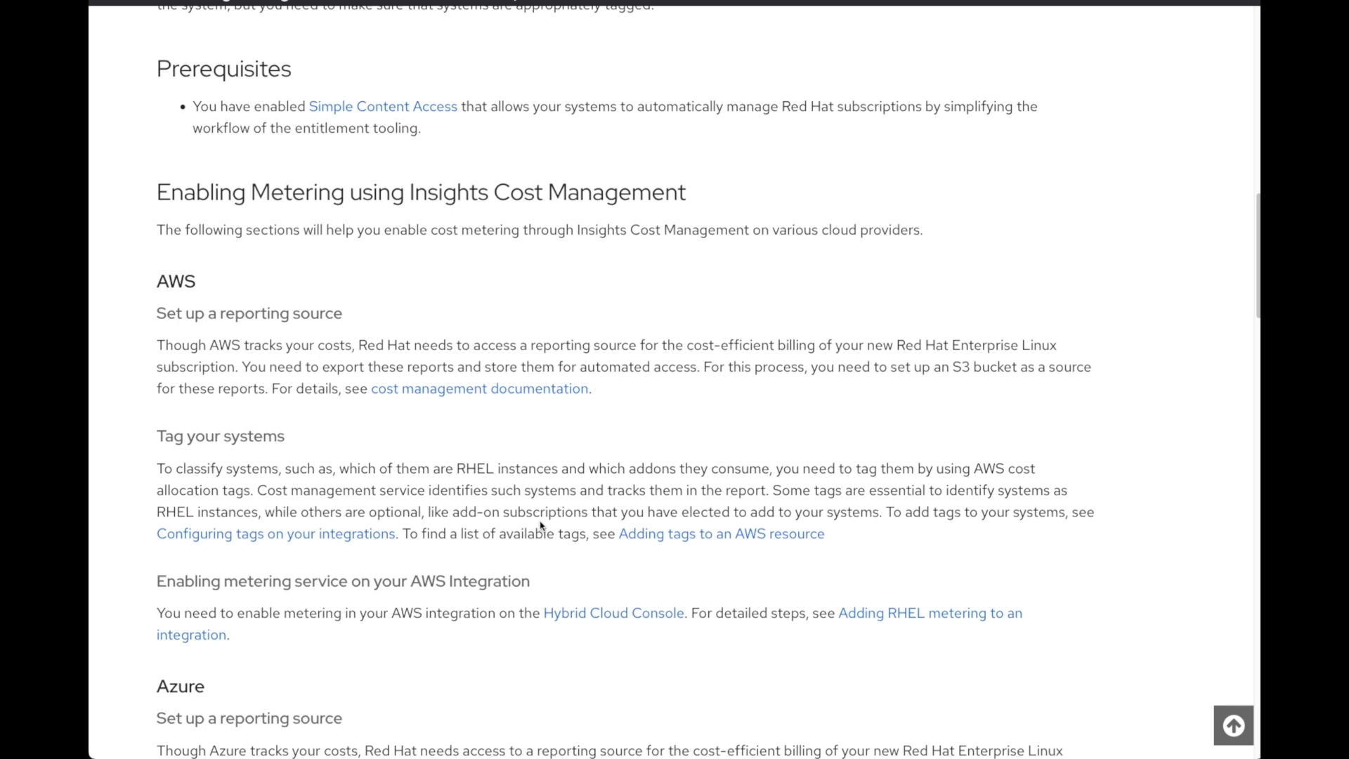
scroll(302, 268, "up", 1)
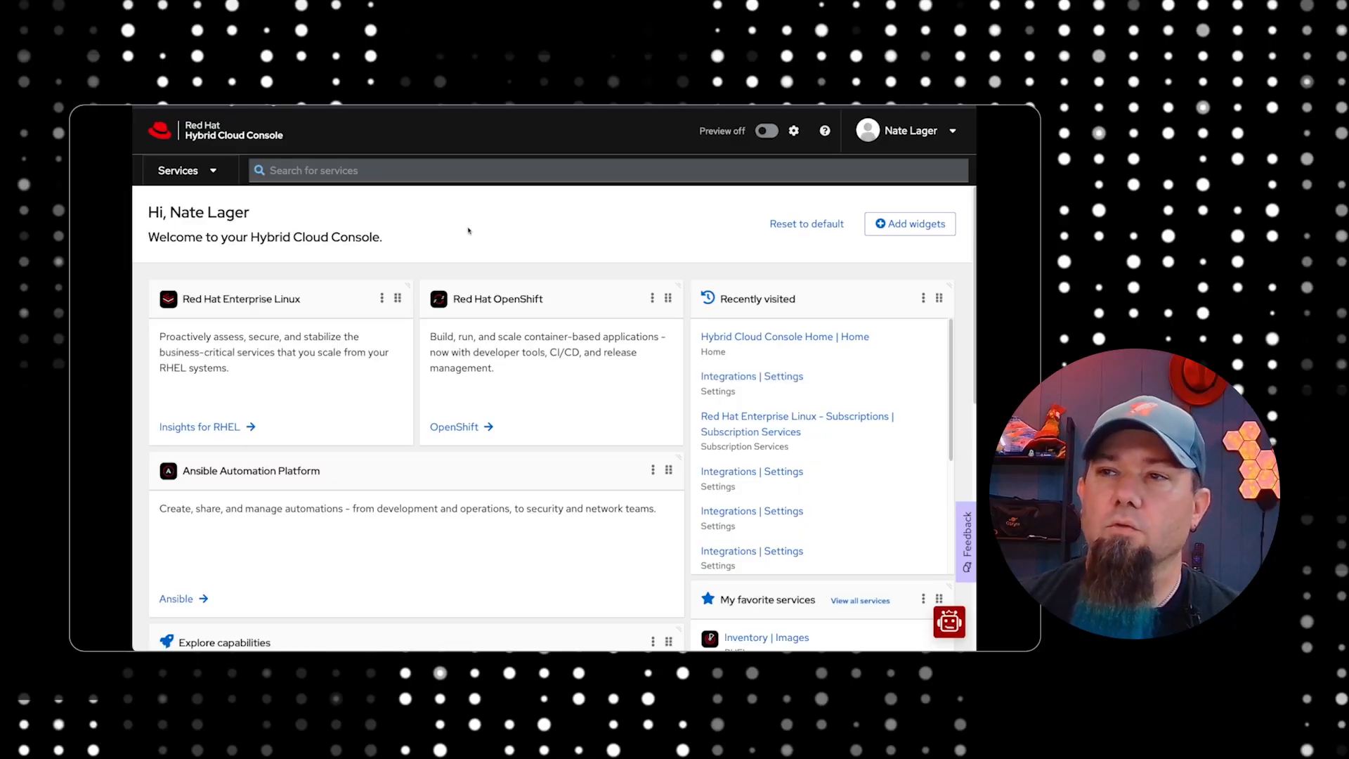
Open the Integrations settings in the Red Hat Hybrid Cloud Console and bring up the list of existing integrations
left_click(794, 131)
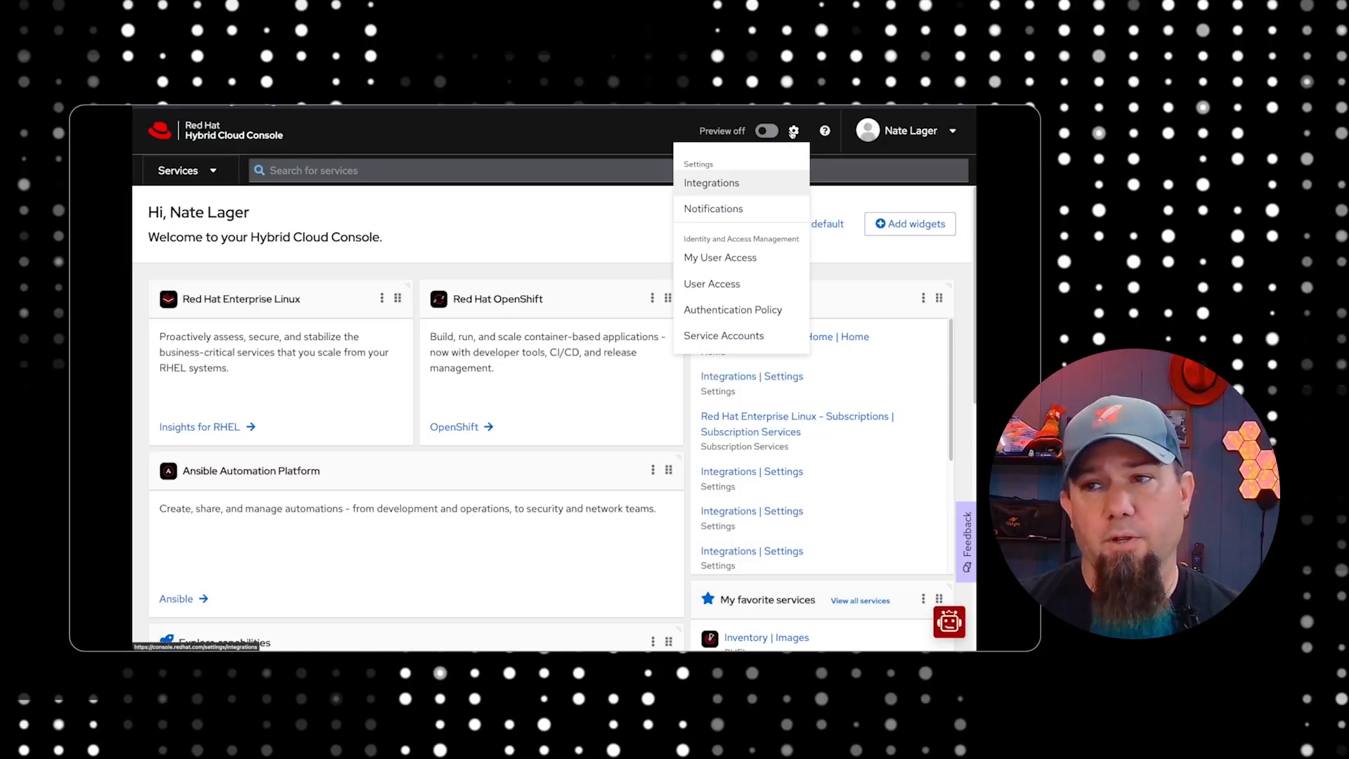
left_click(718, 191)
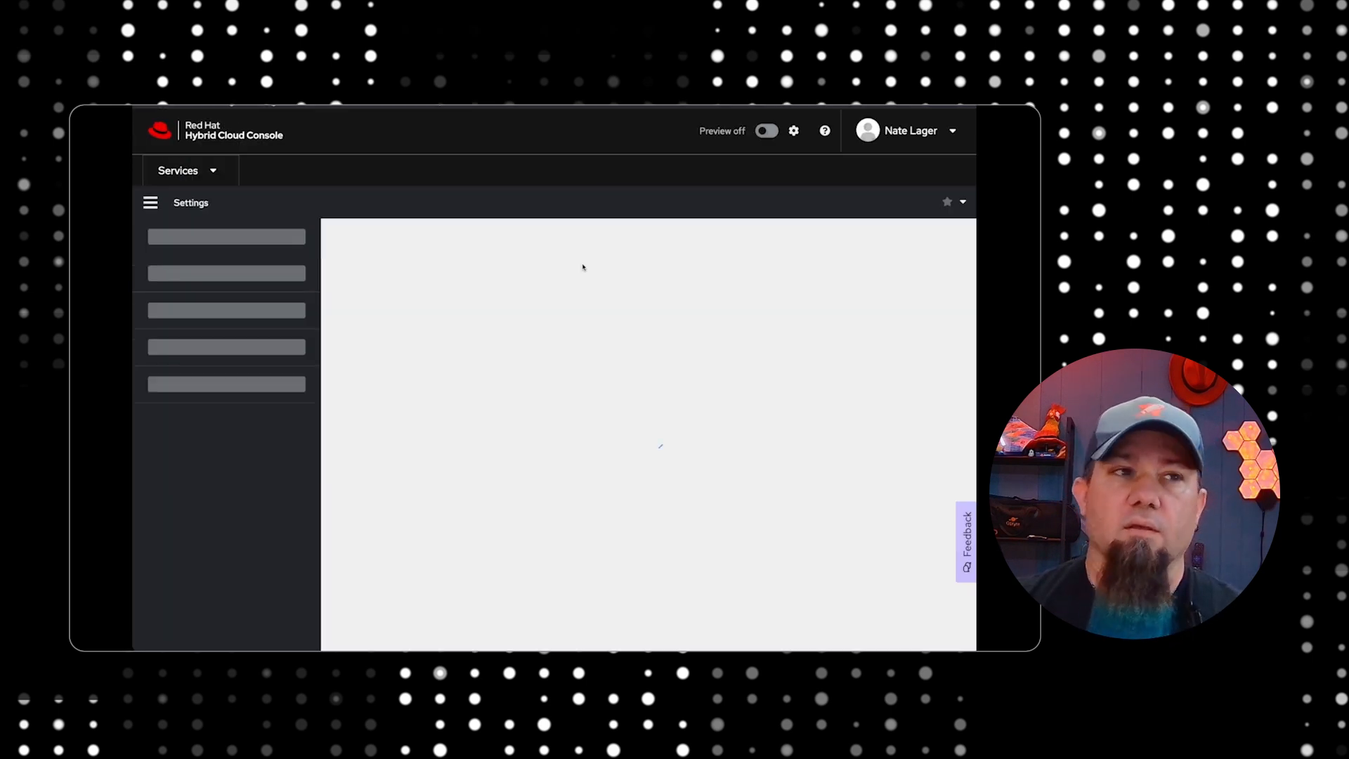
scroll(526, 367, "down", 3)
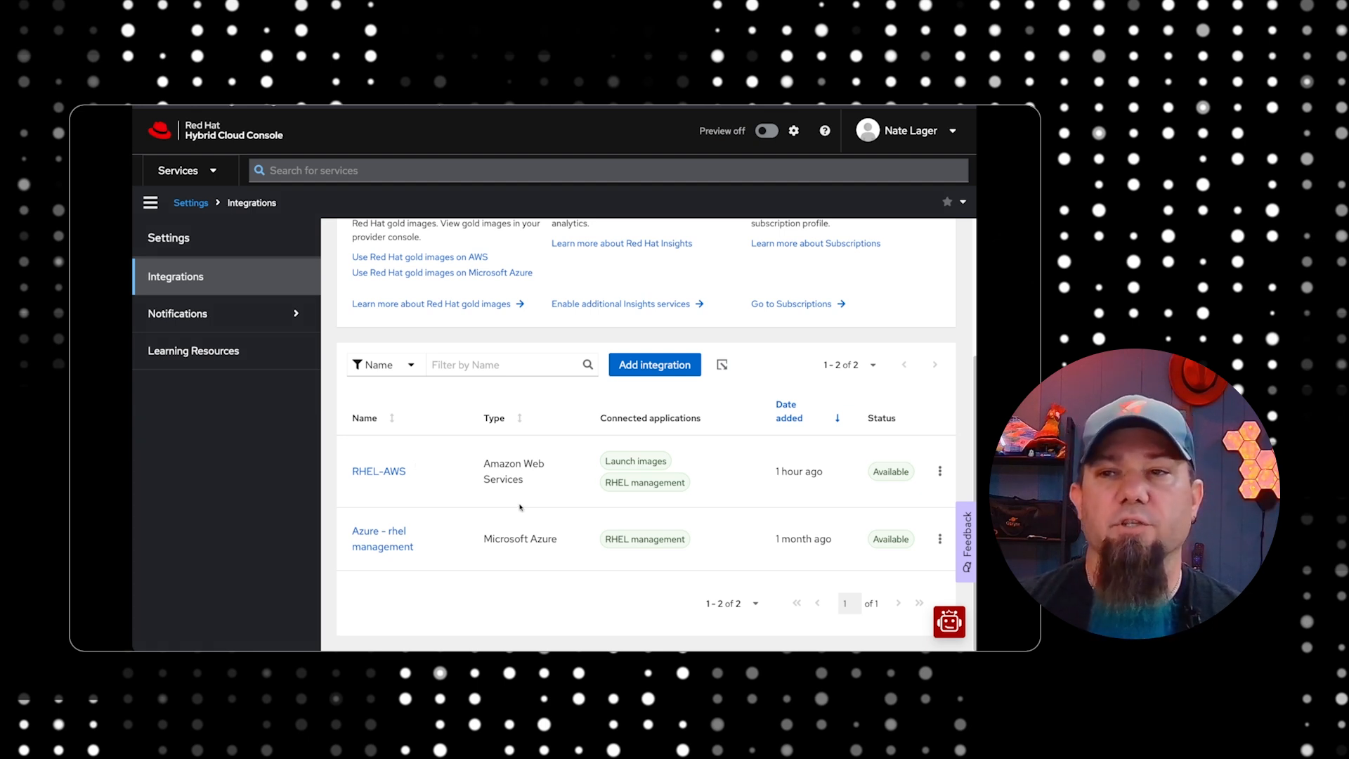
Start a new cloud integration for Amazon Web Services and name it AWS-Cost
left_click(641, 366)
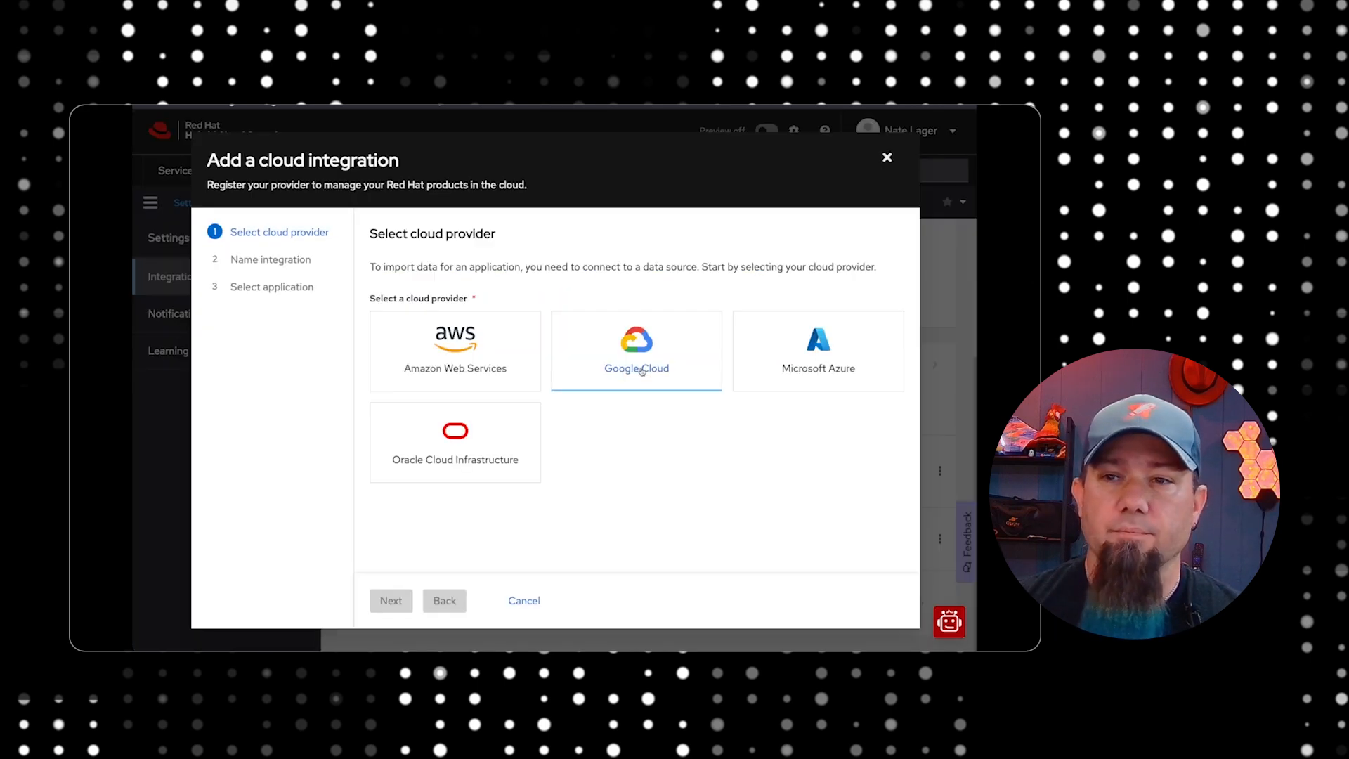
left_click(464, 366)
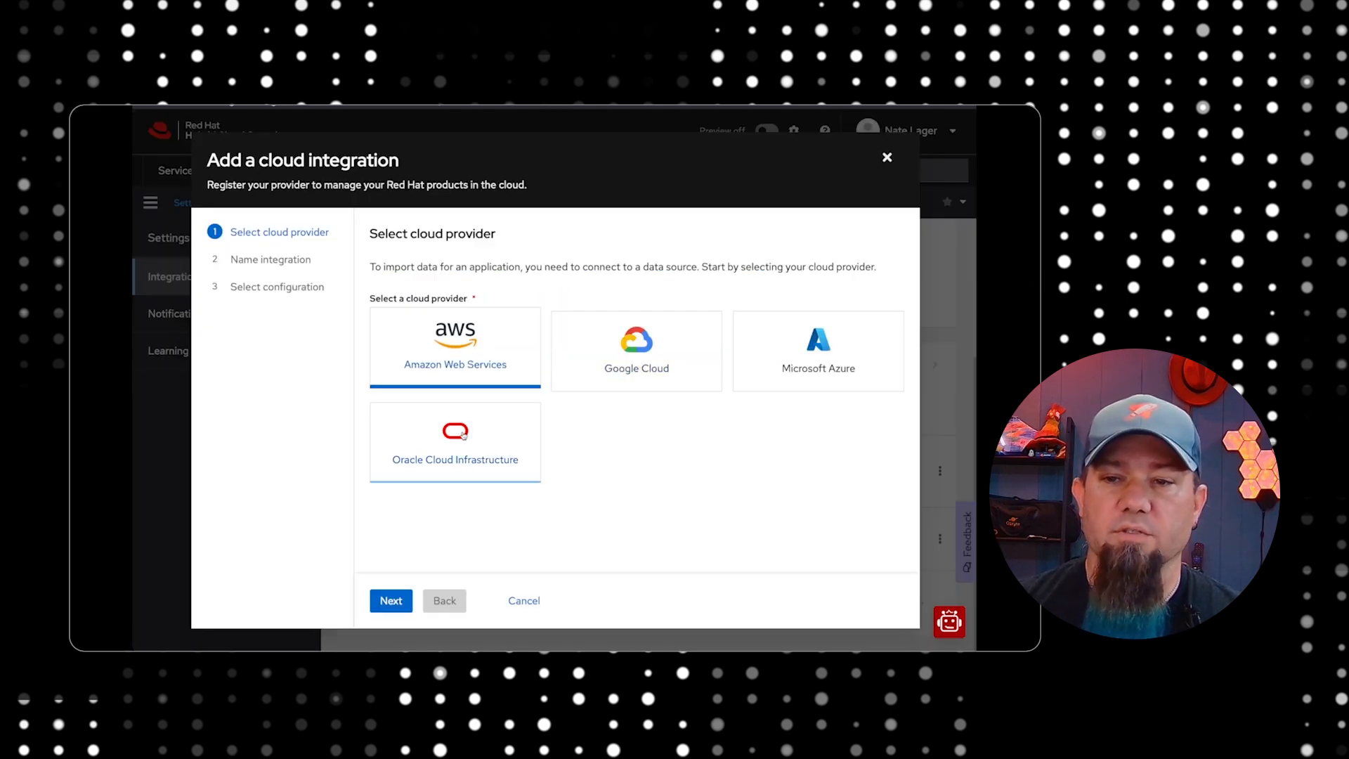
left_click(399, 600)
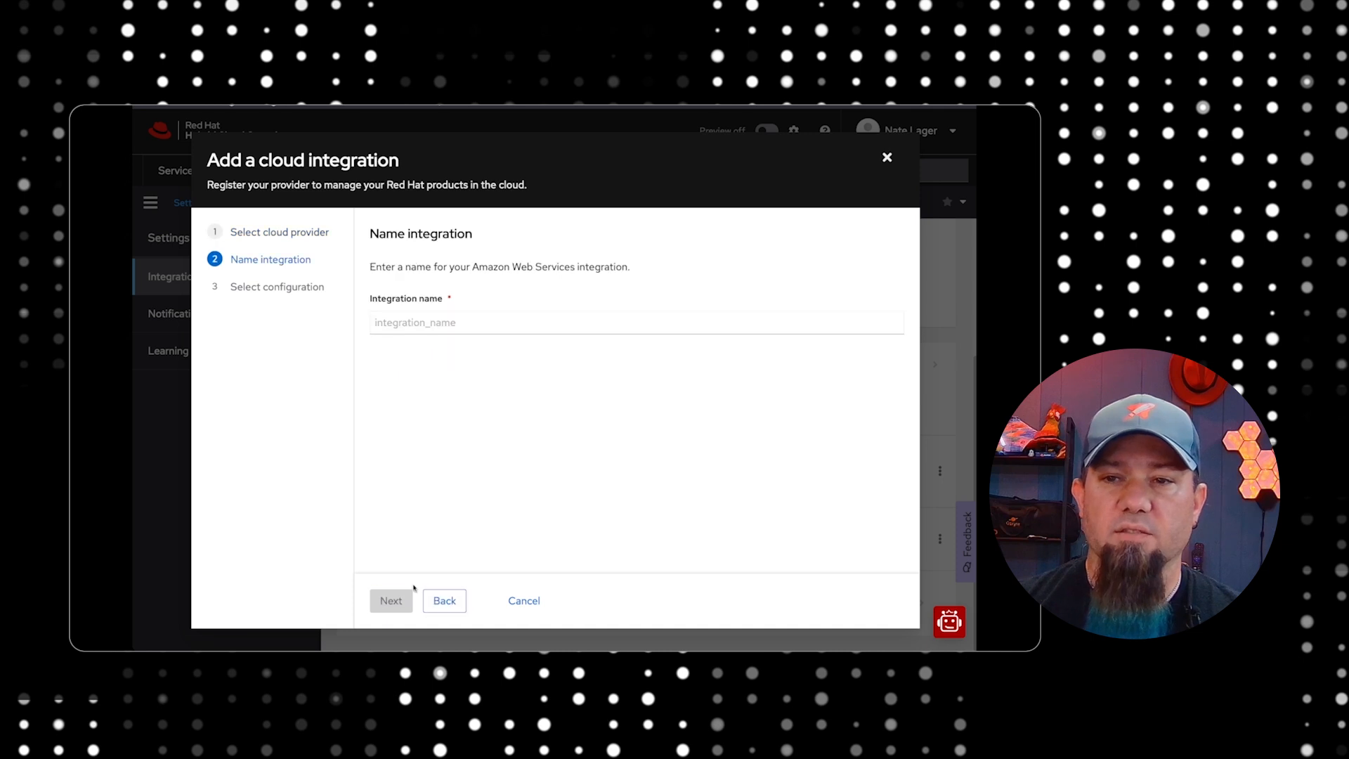
left_click(460, 322)
type("AWS-")
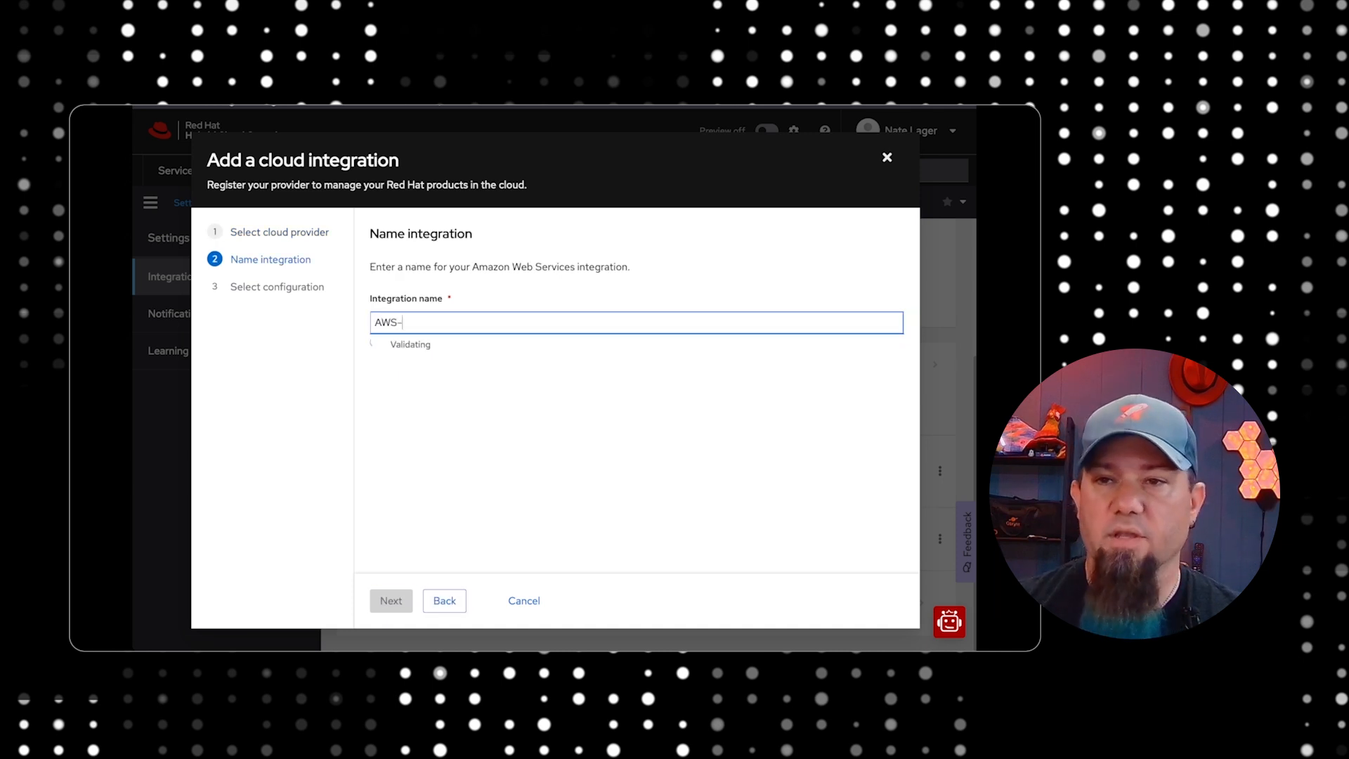
type("Cost")
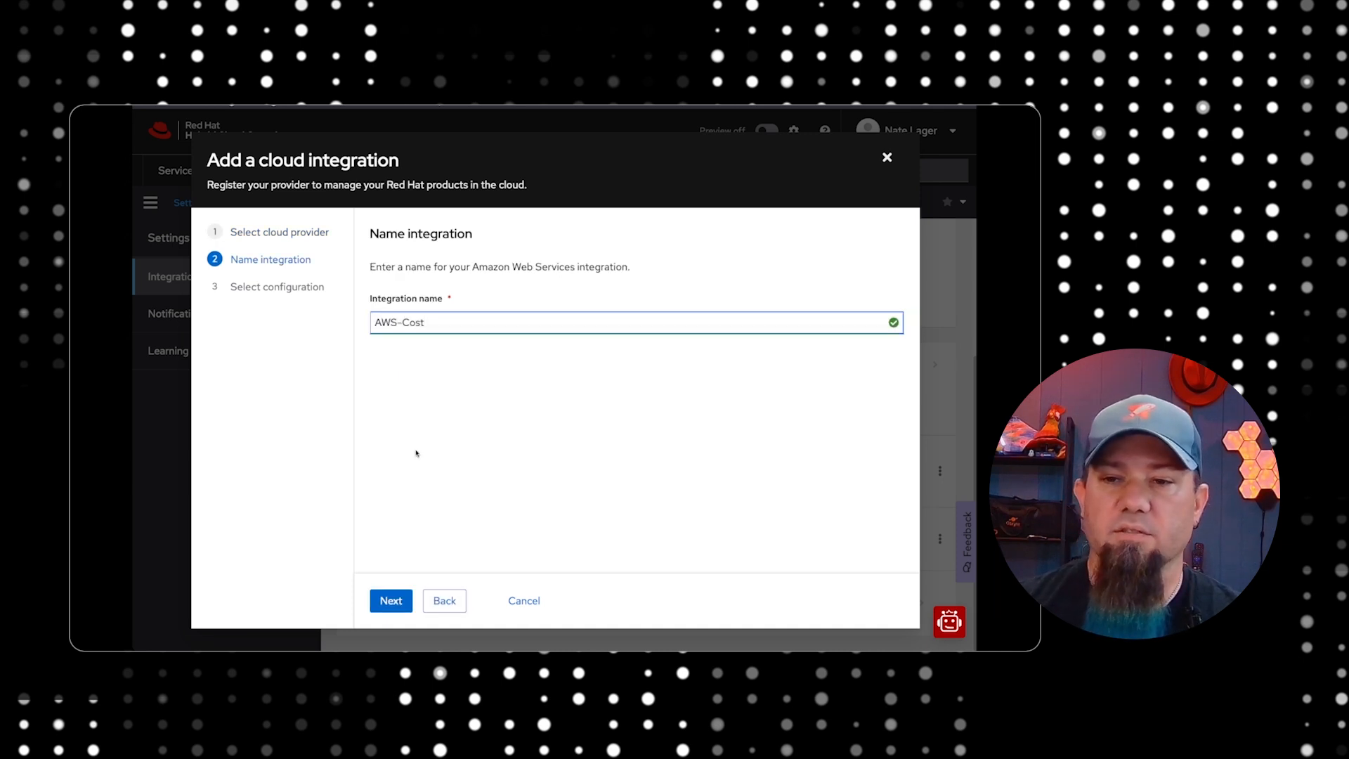
left_click(393, 602)
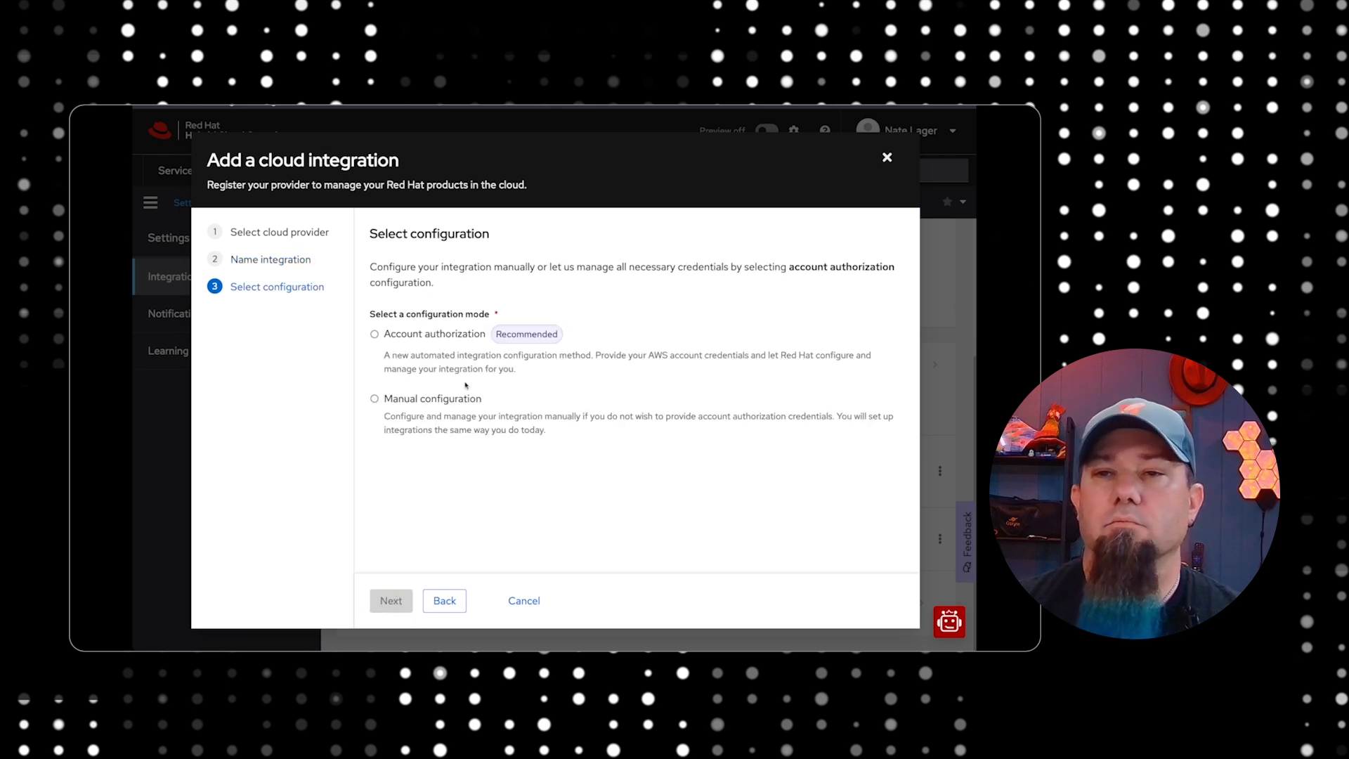
Set the integration to Manual configuration and select Cost Management as its application
left_click(375, 334)
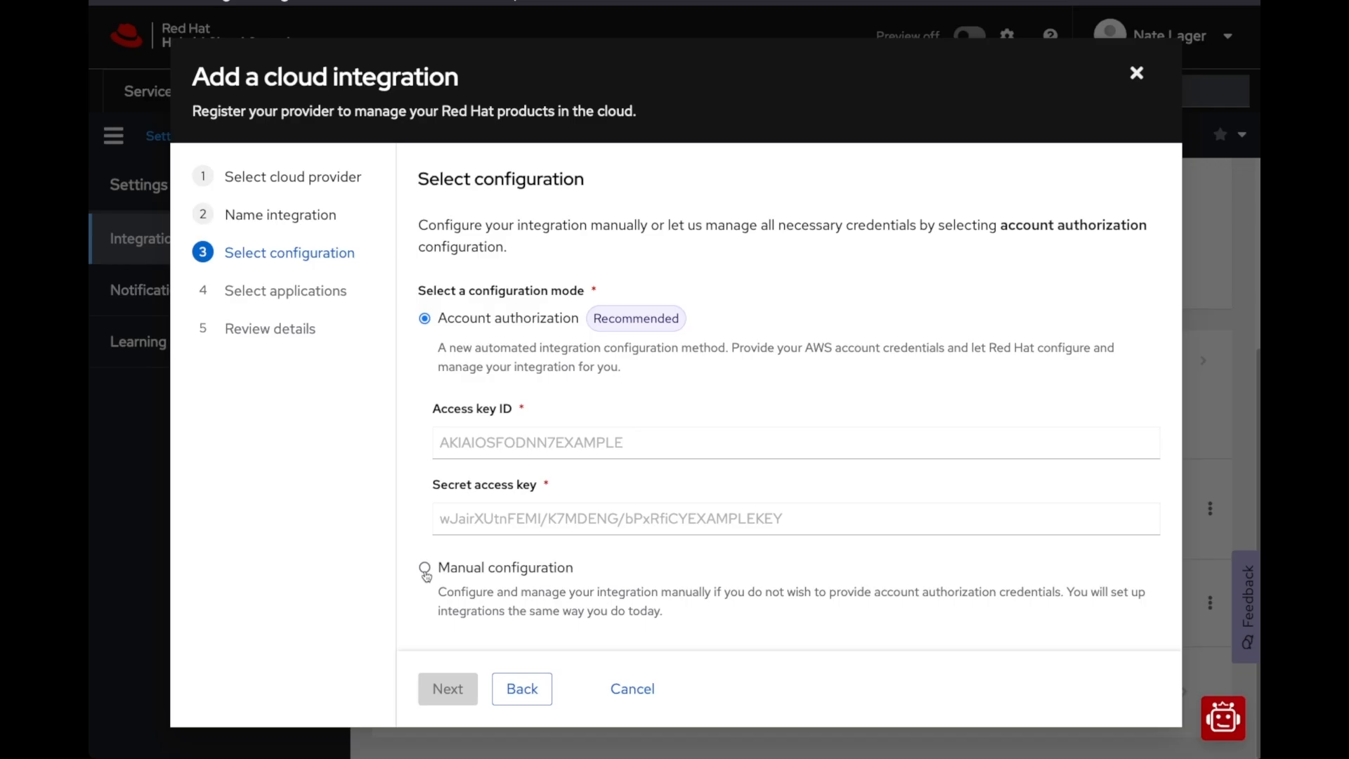
left_click(425, 570)
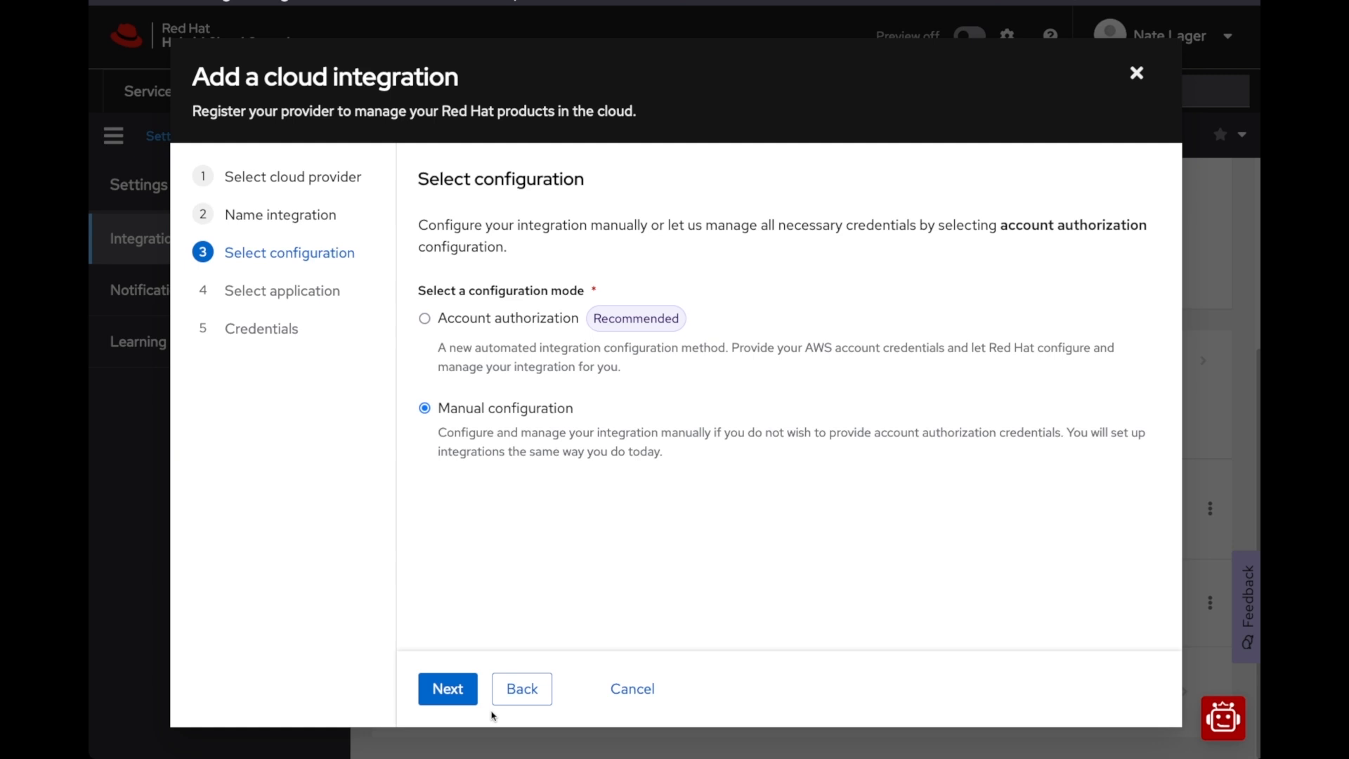
left_click(452, 692)
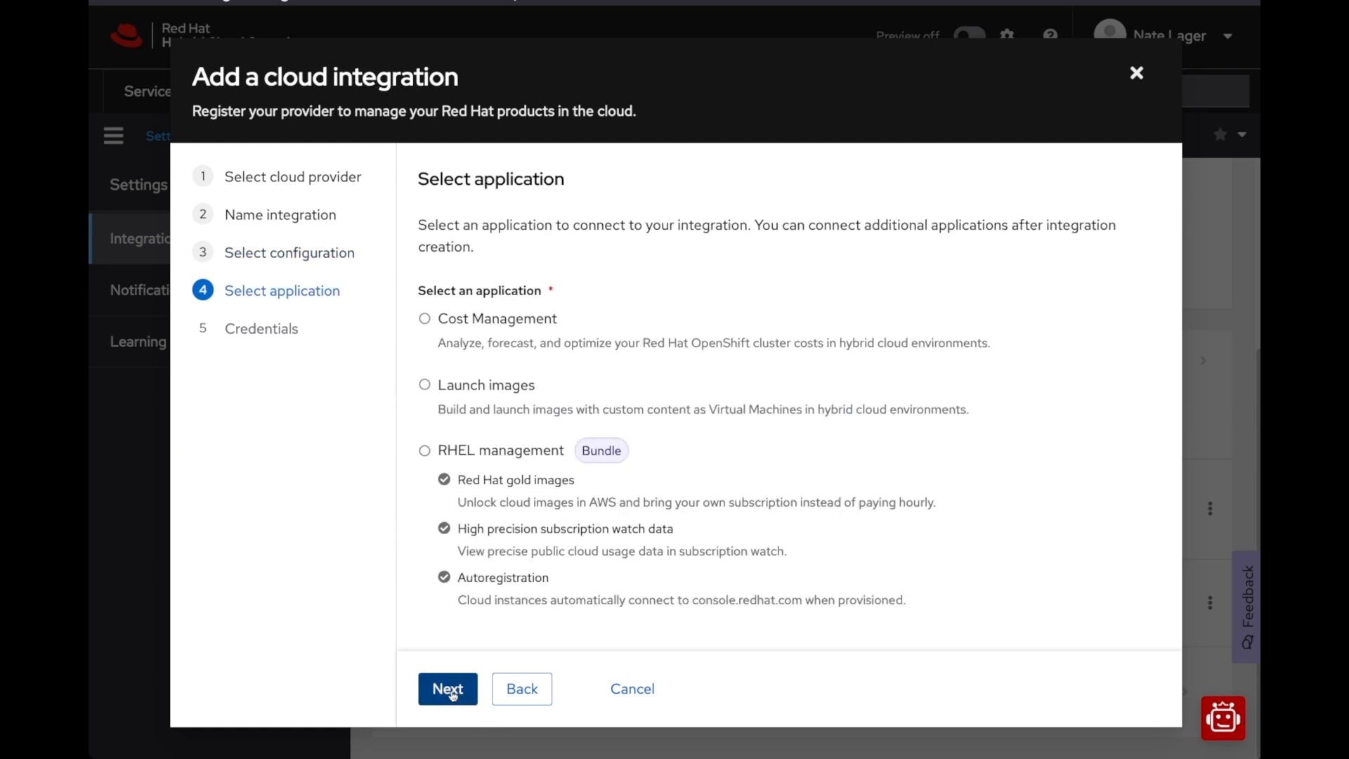
left_click(425, 321)
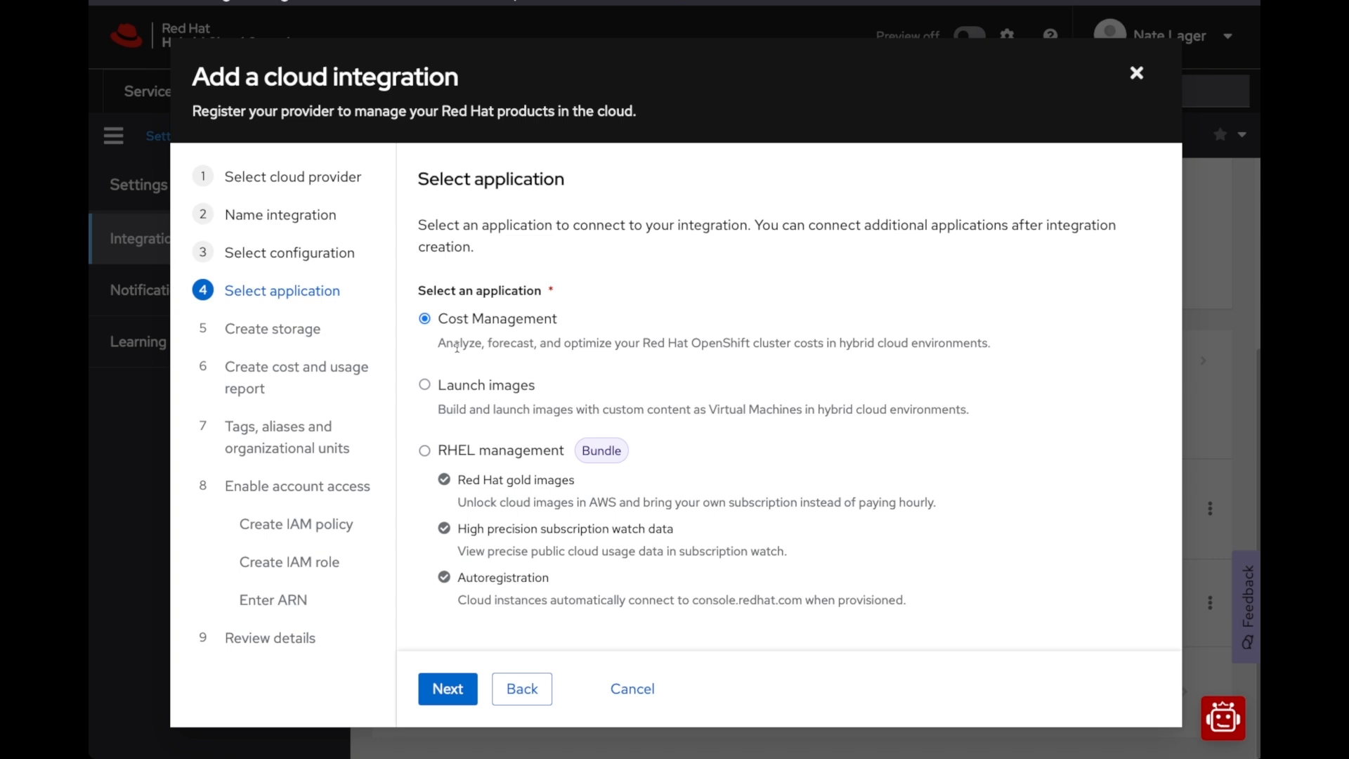
left_click(455, 695)
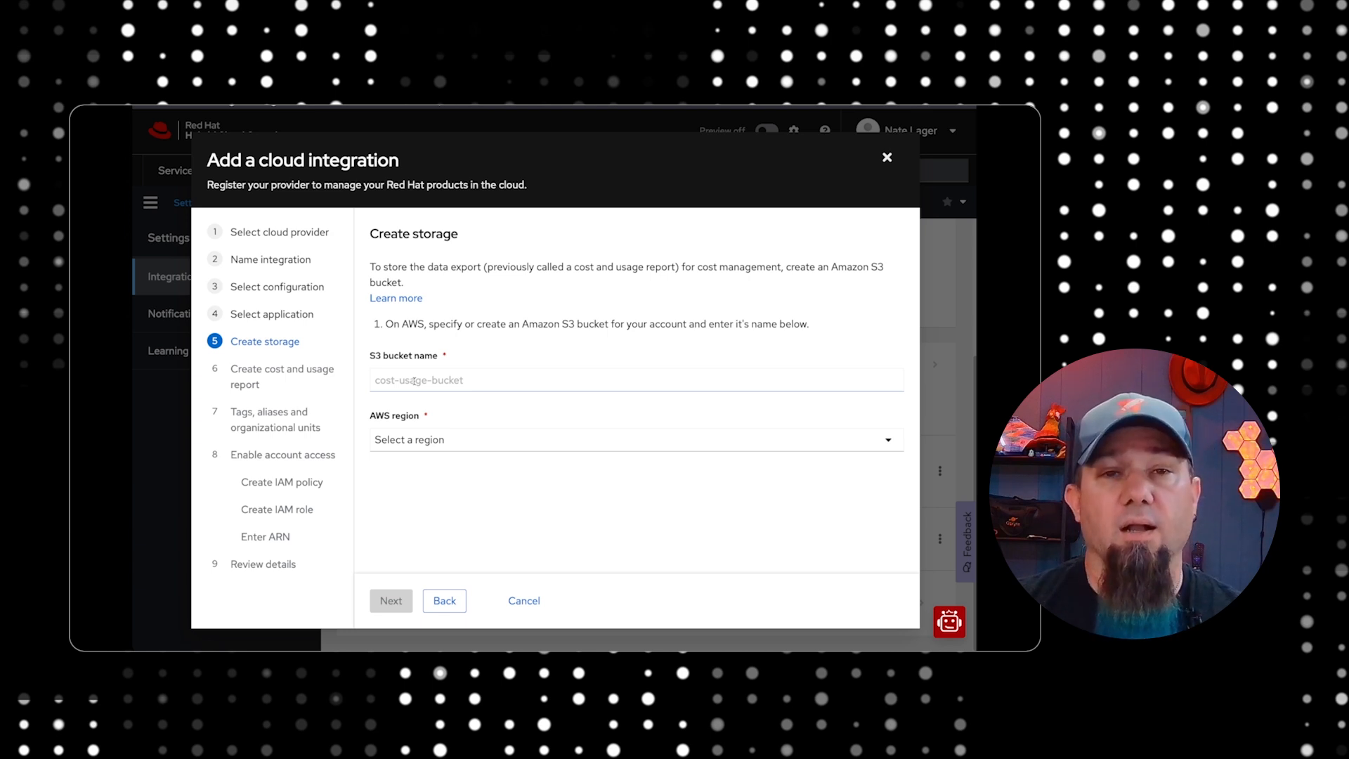
Switch to the AWS console, open the S3 service and start creating a new bucket
left_click(398, 381)
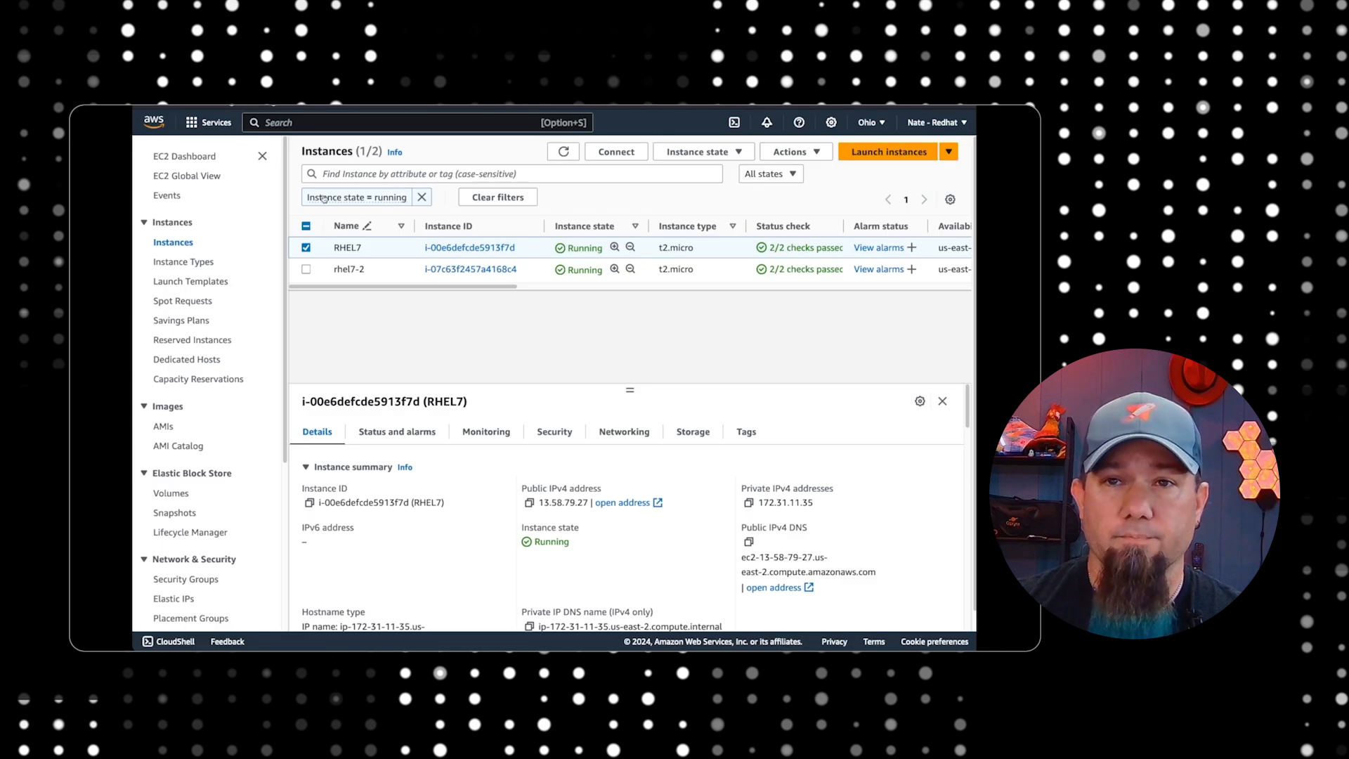
left_click(198, 126)
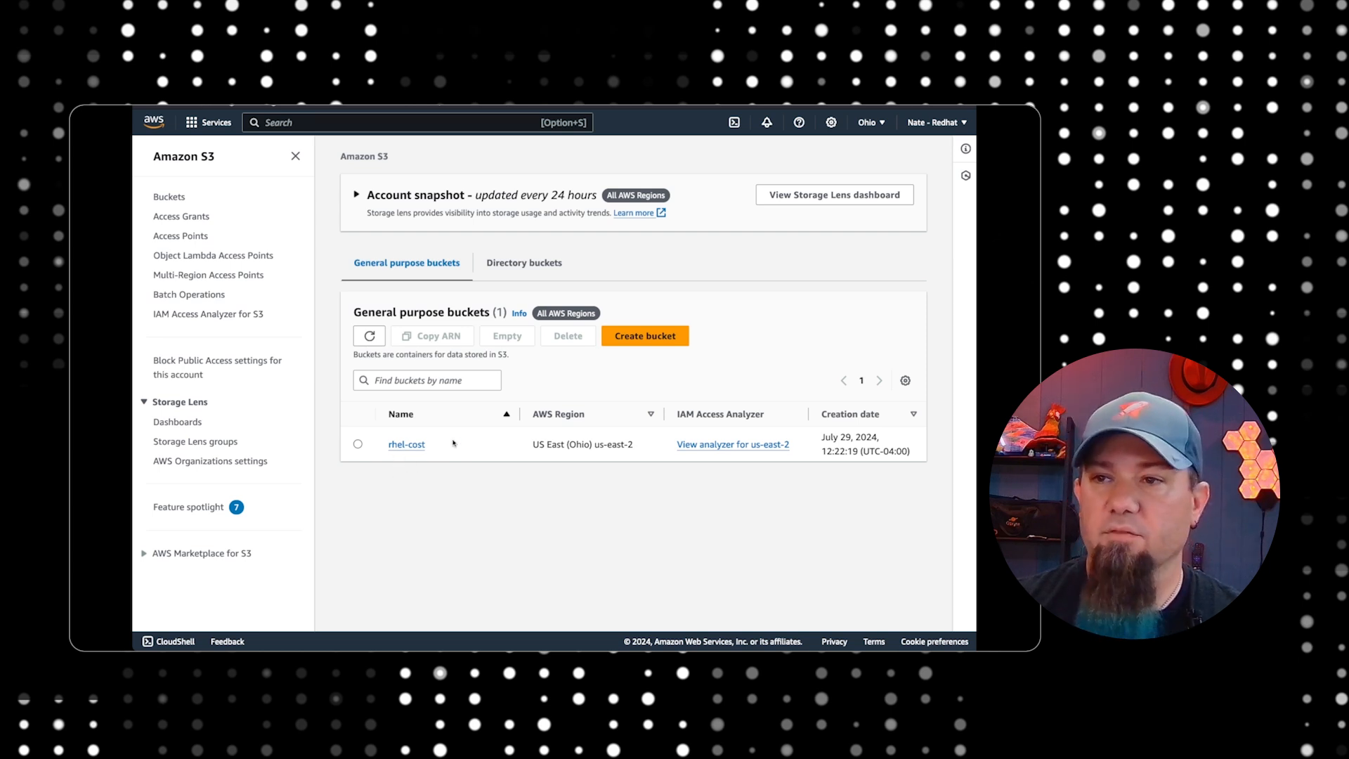
left_click(652, 344)
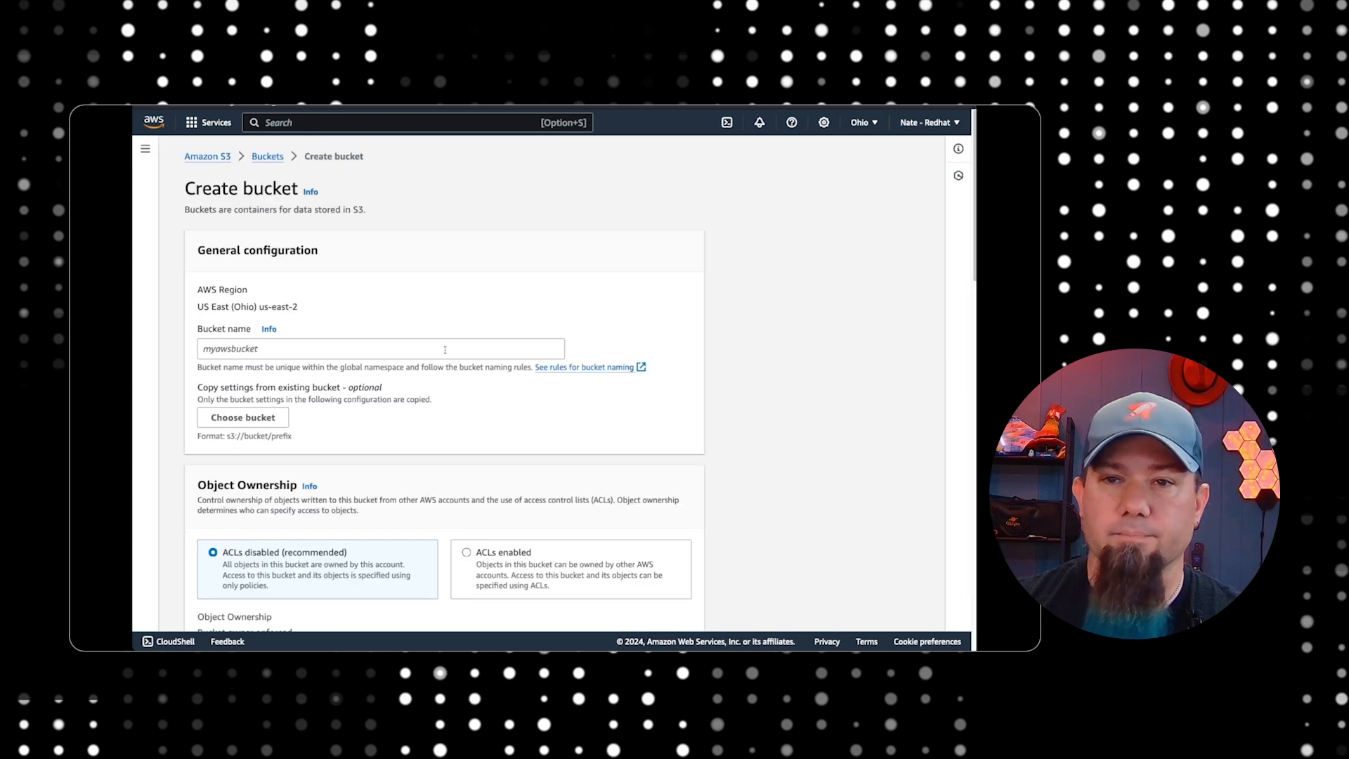
Name the bucket rhel-cost-demo and create it in US East (Ohio) us-east-2 with the default settings
left_click(287, 348)
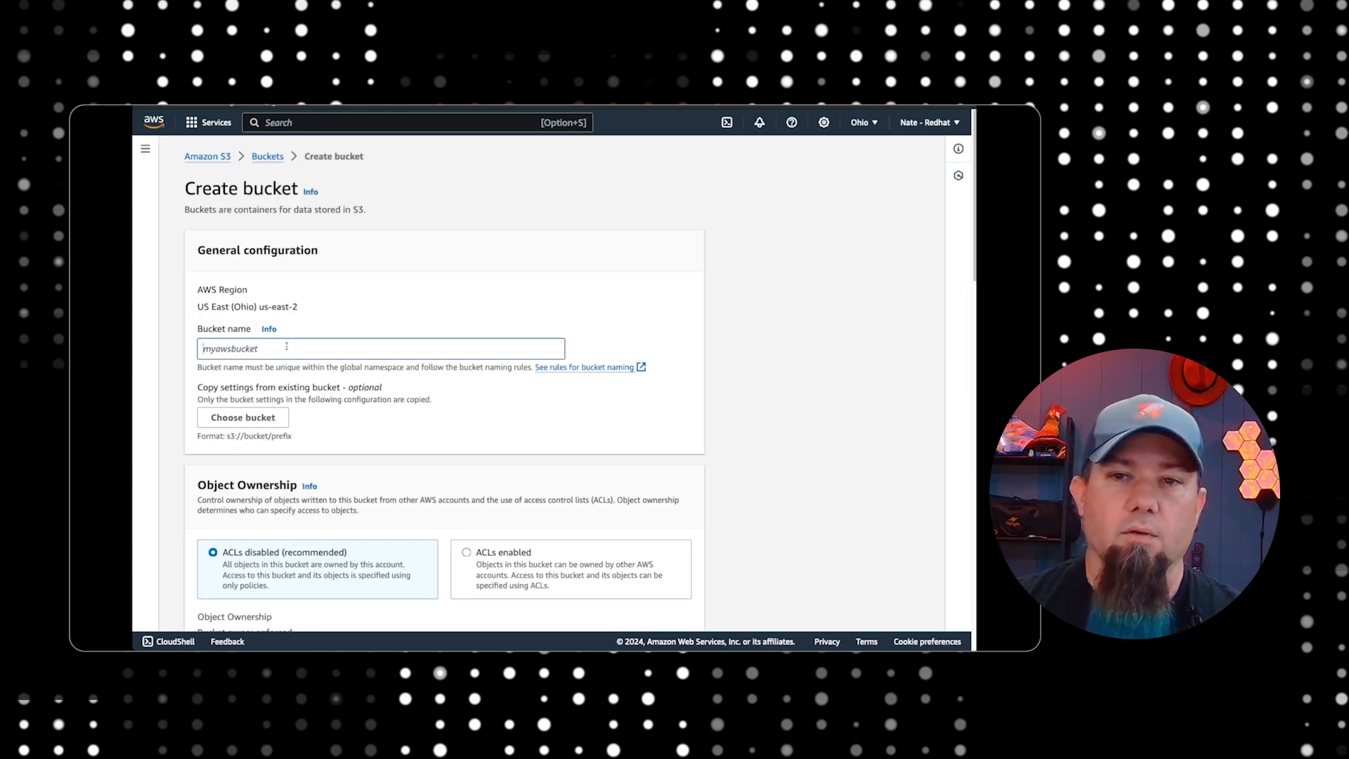
type("rhel-cos")
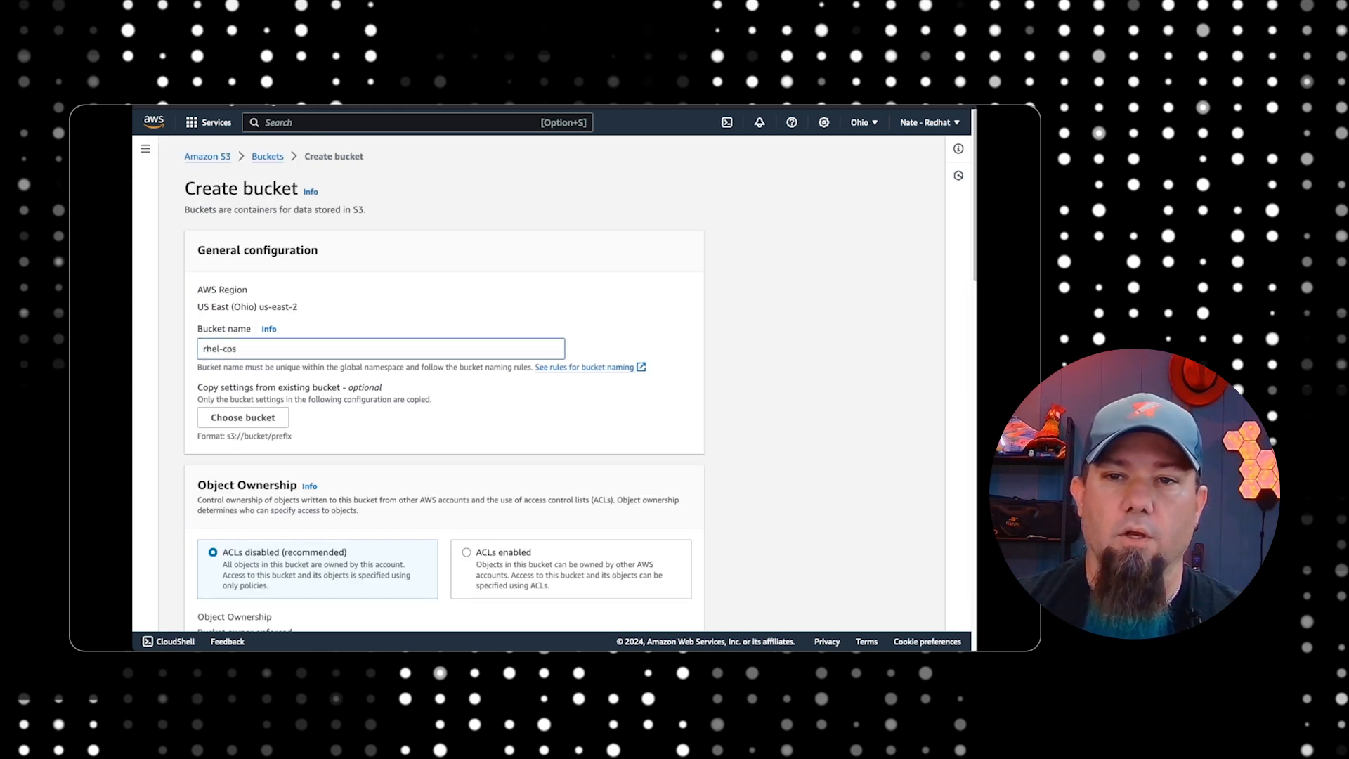
type("t-demo")
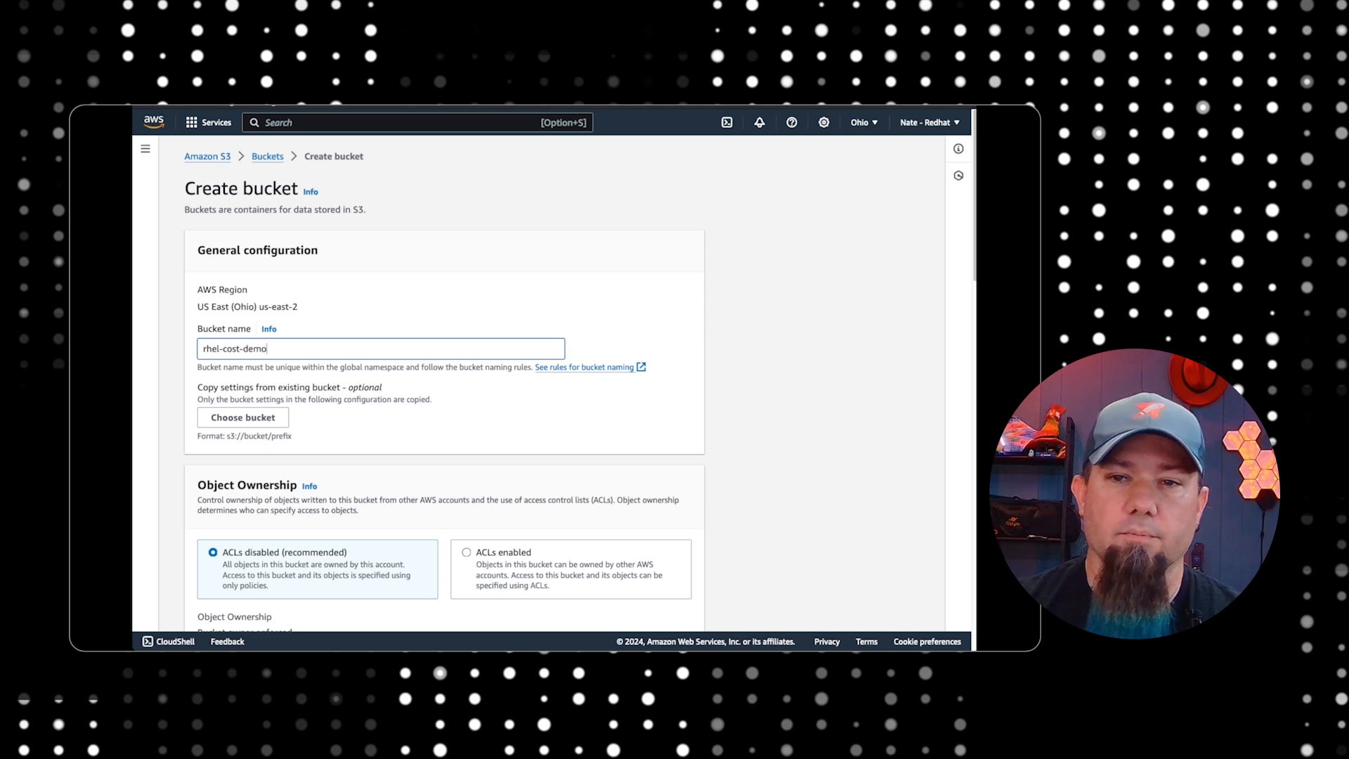
scroll(372, 404, "down", 2)
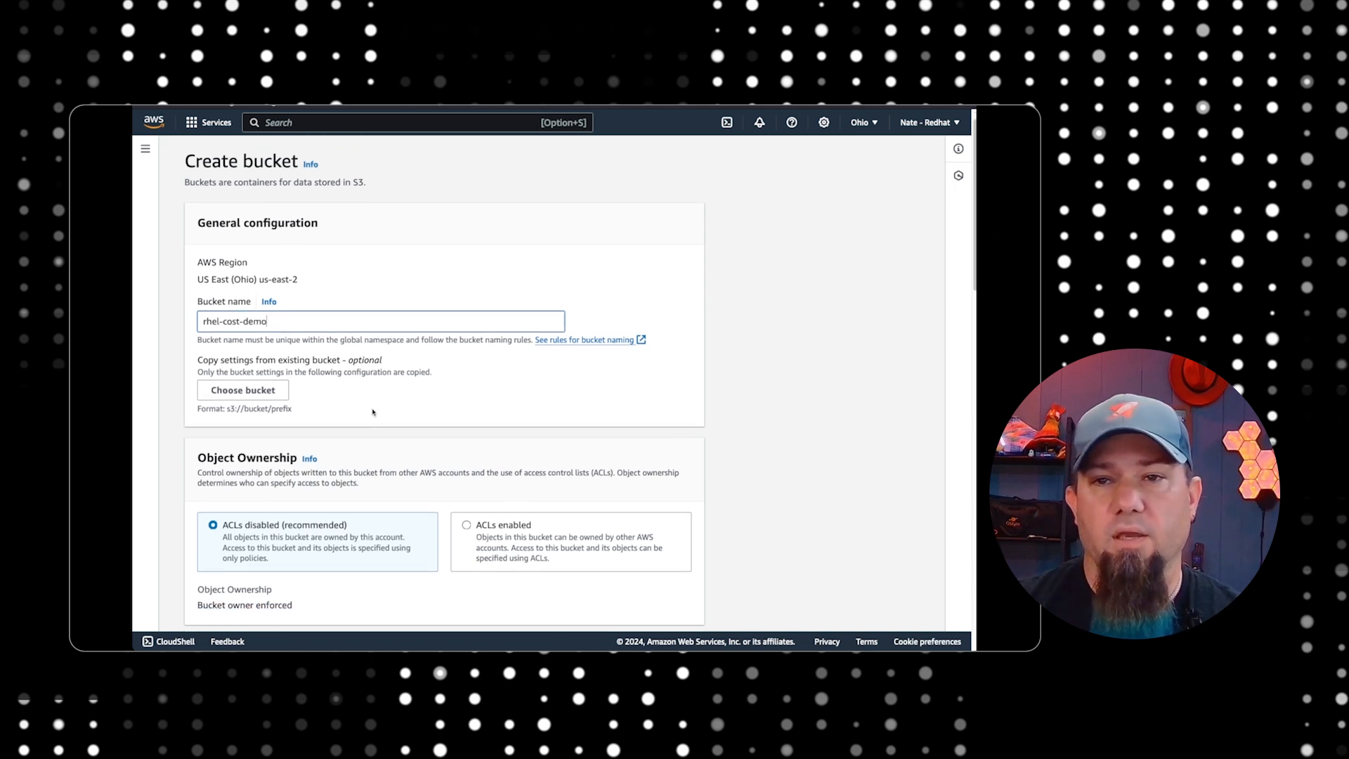
scroll(336, 344, "down", 2)
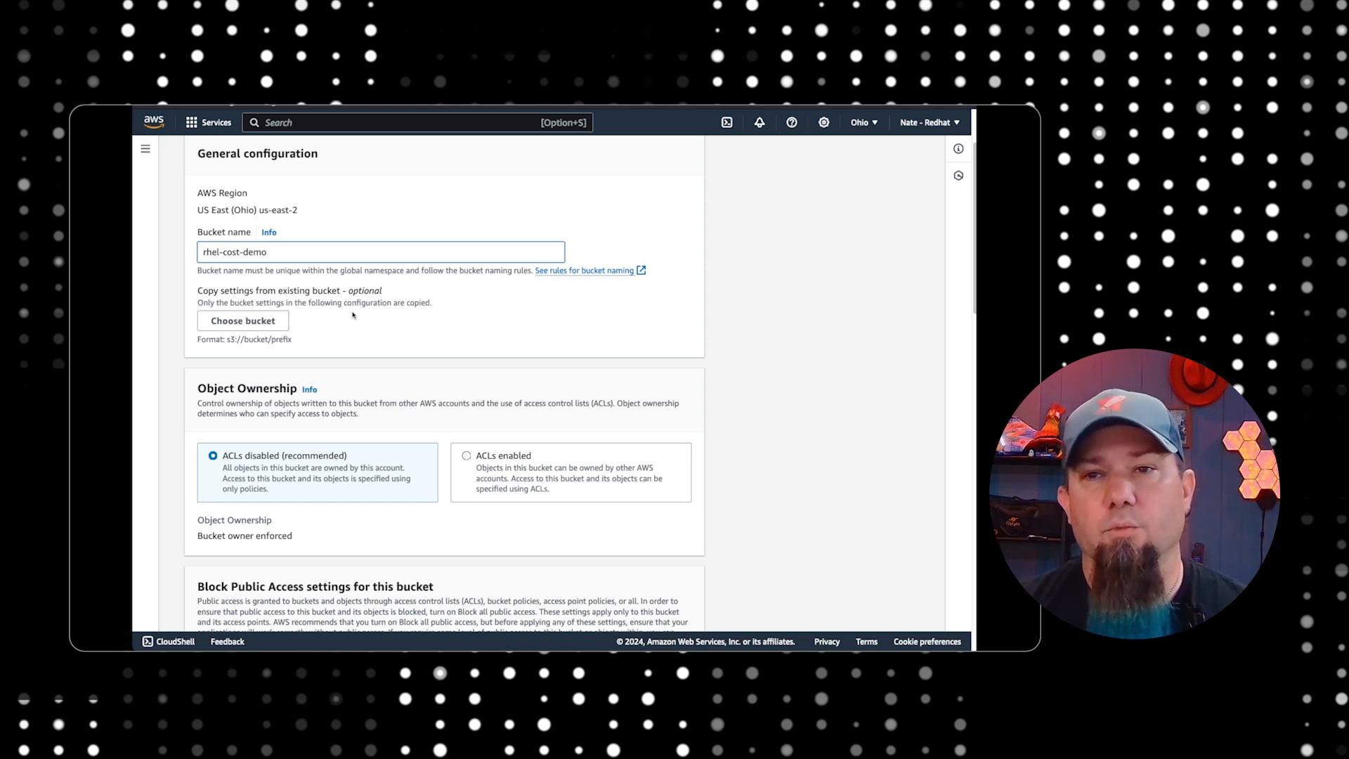
scroll(356, 326, "down", 1)
scroll(356, 326, "down", 2)
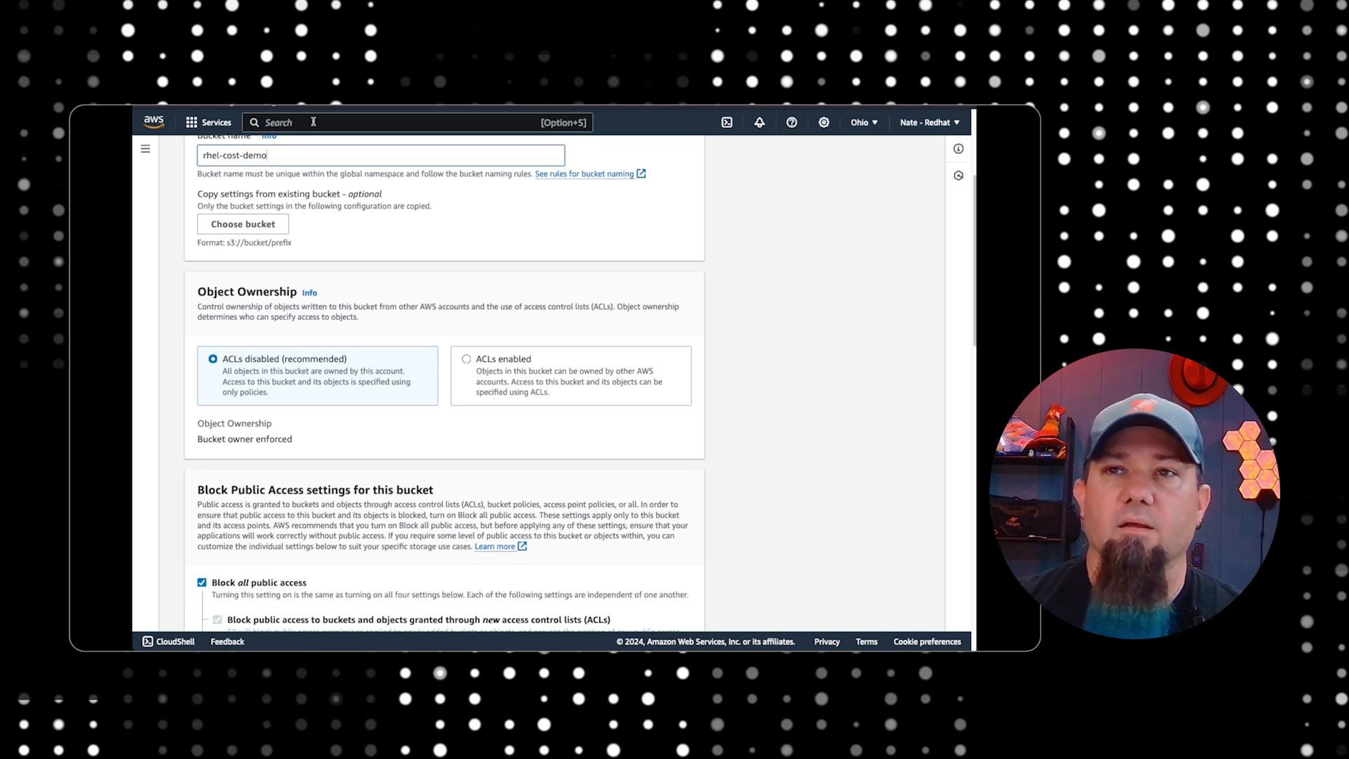
scroll(406, 265, "down", 10)
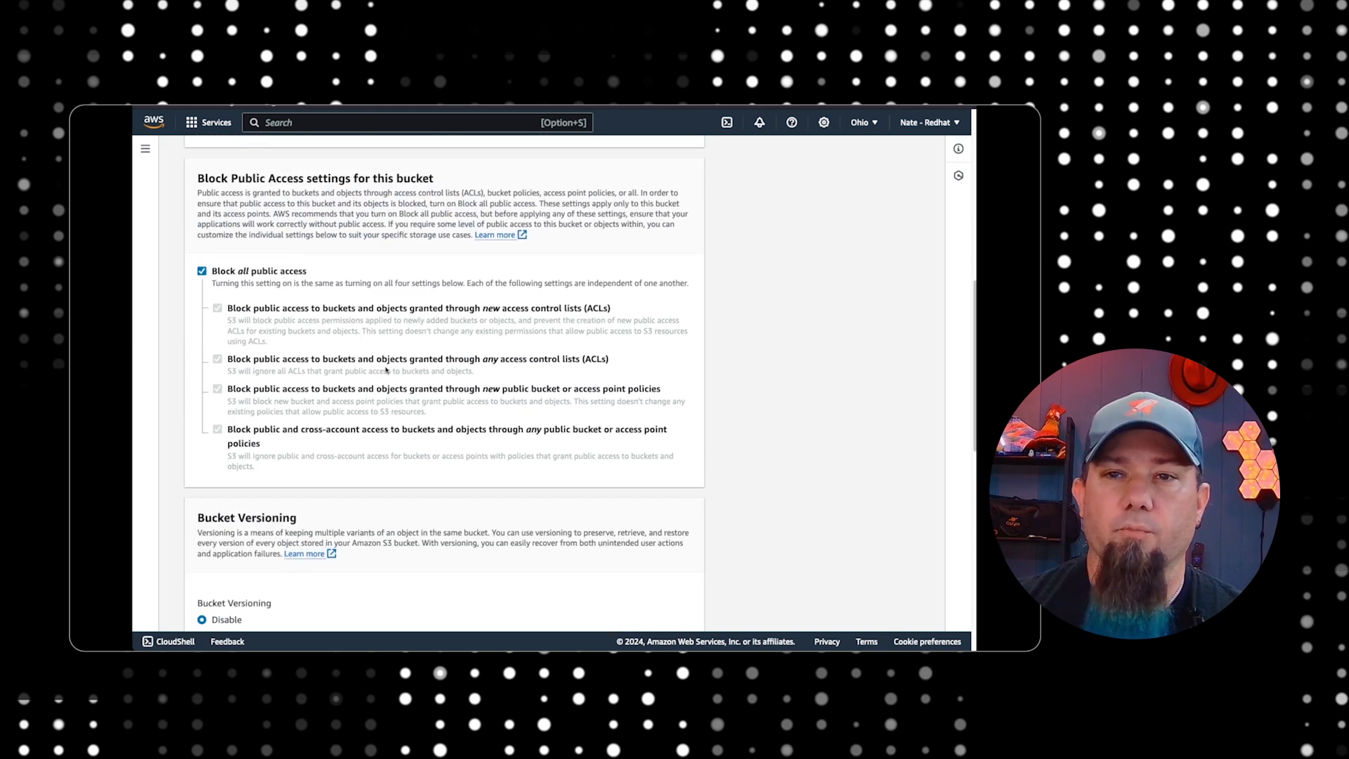
scroll(385, 367, "down", 8)
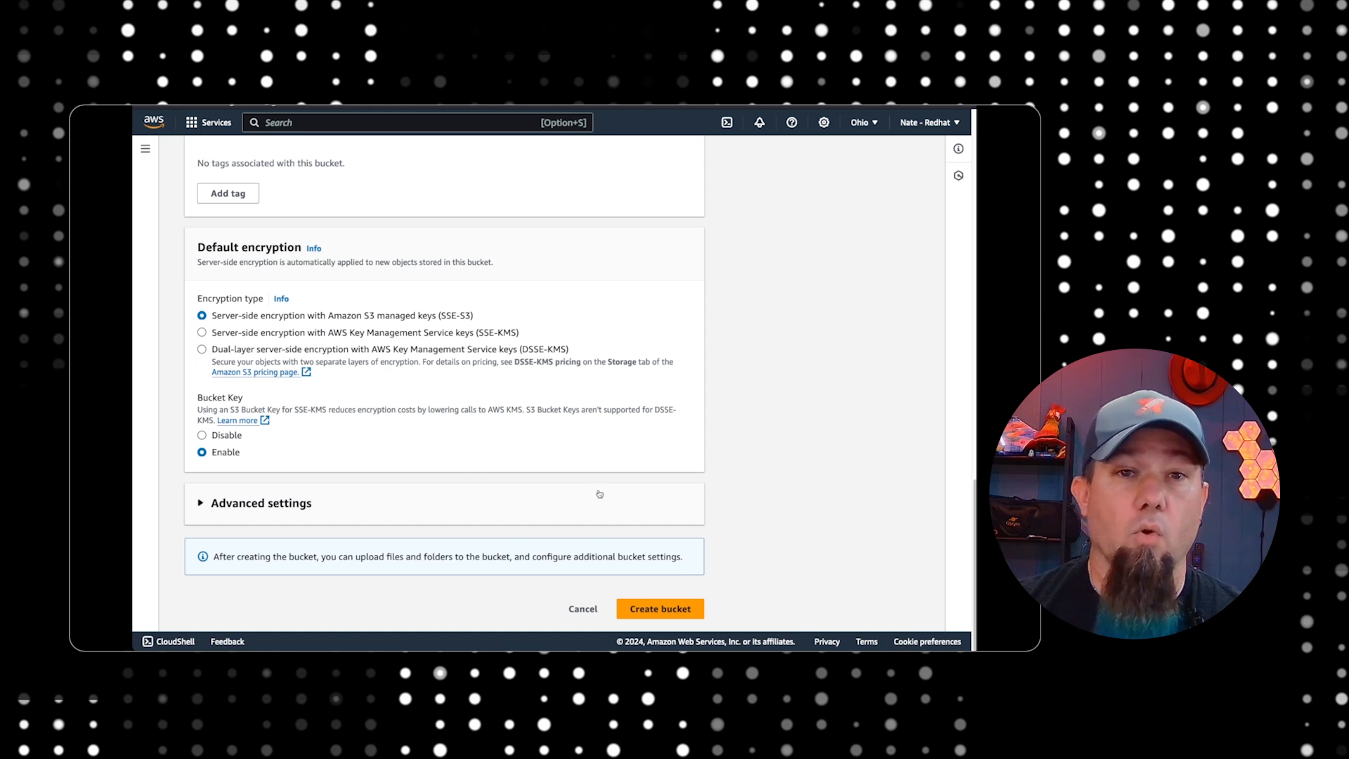
left_click(637, 619)
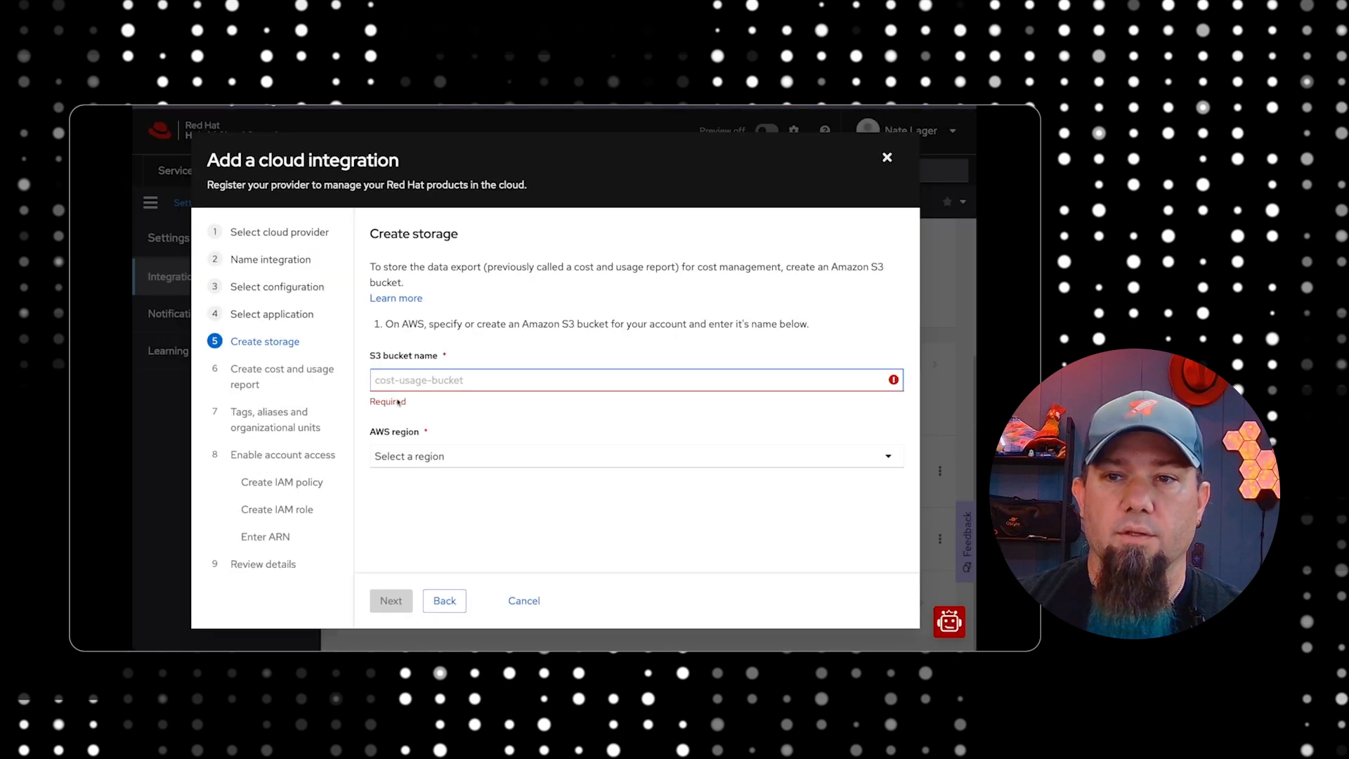
Back in the Red Hat integration wizard, set the S3 bucket name to rhel-cost-demo and the AWS region to us-east-2, and continue
left_click(395, 386)
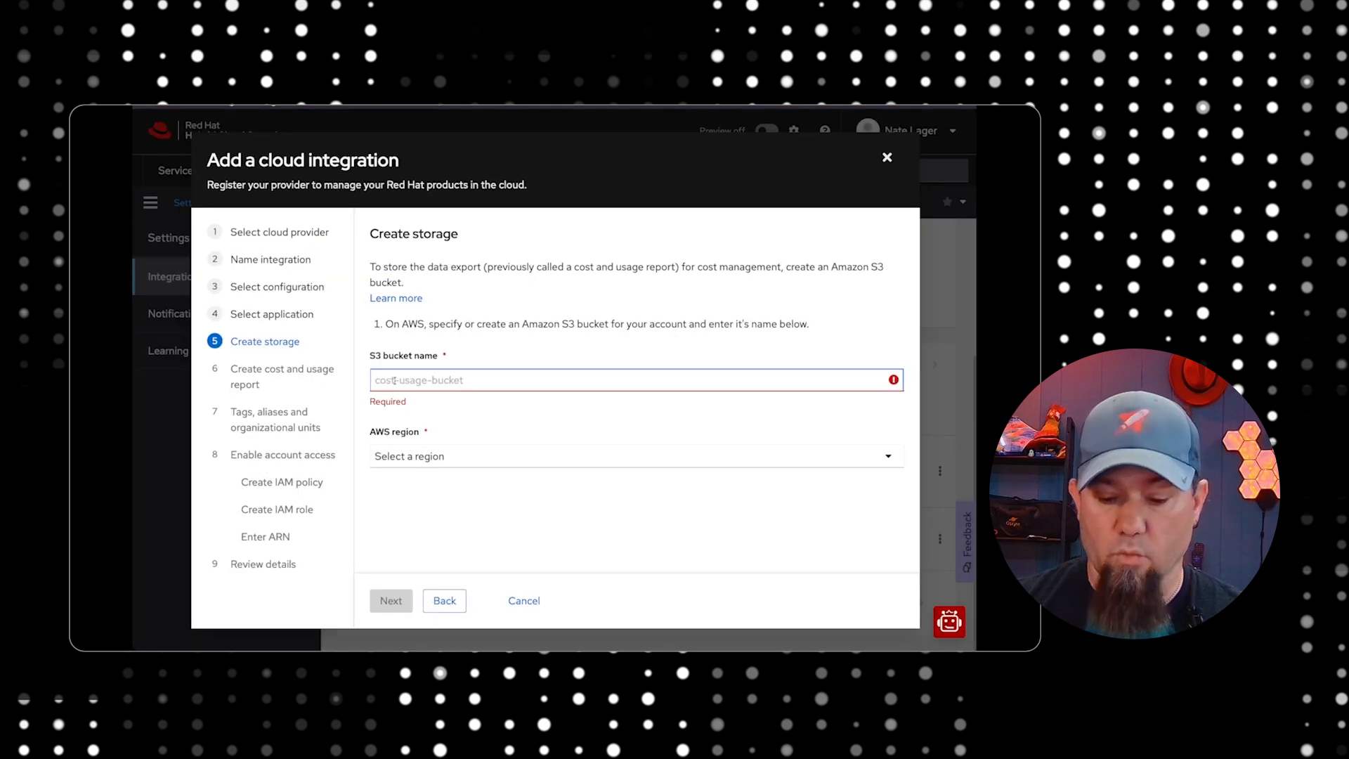
type("rhel-co")
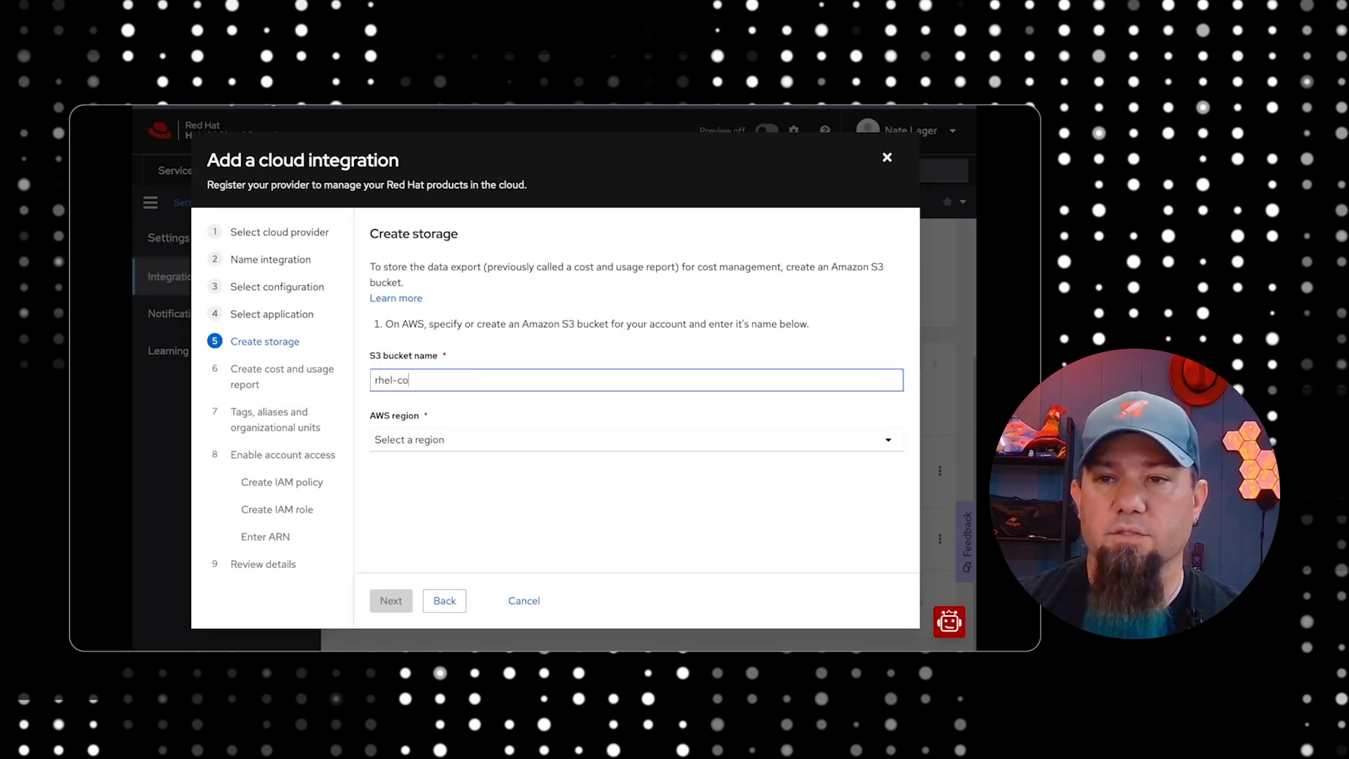
type("st-demo")
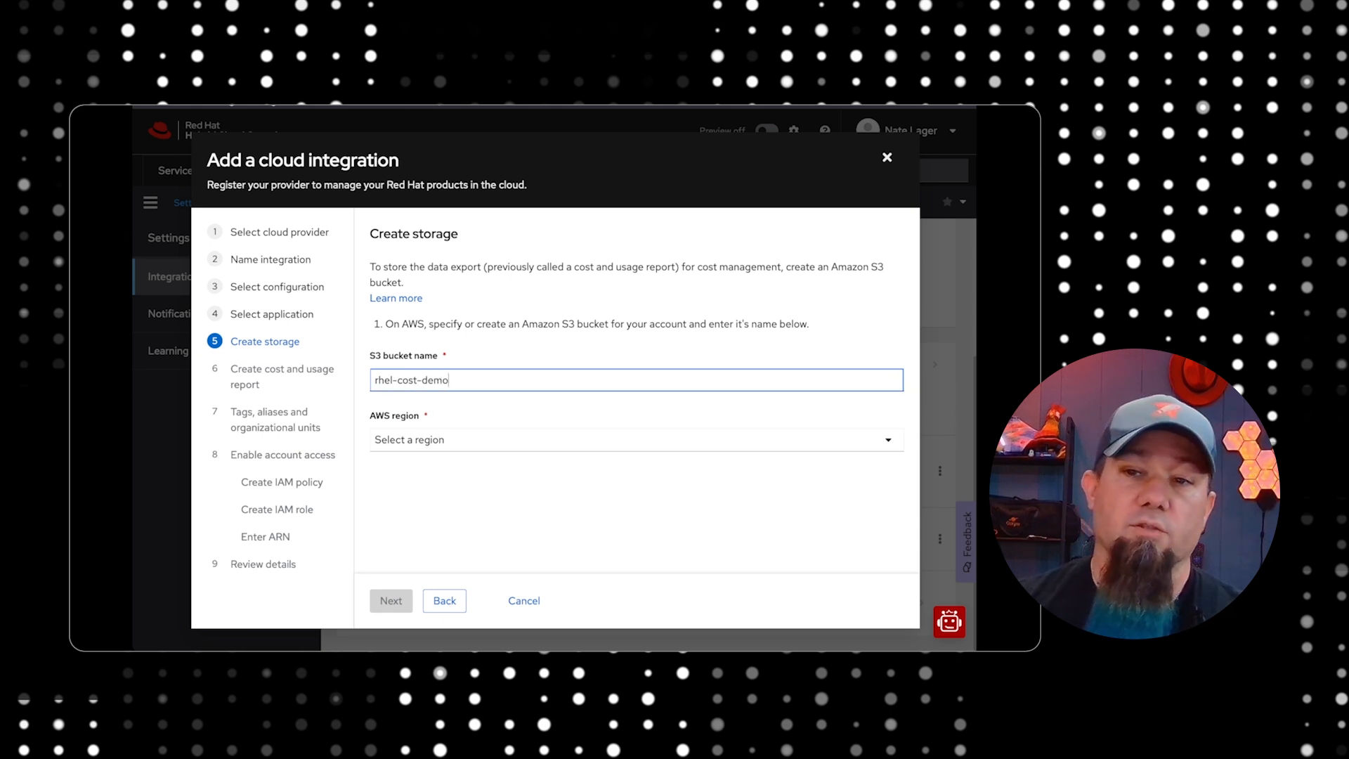
left_click(449, 443)
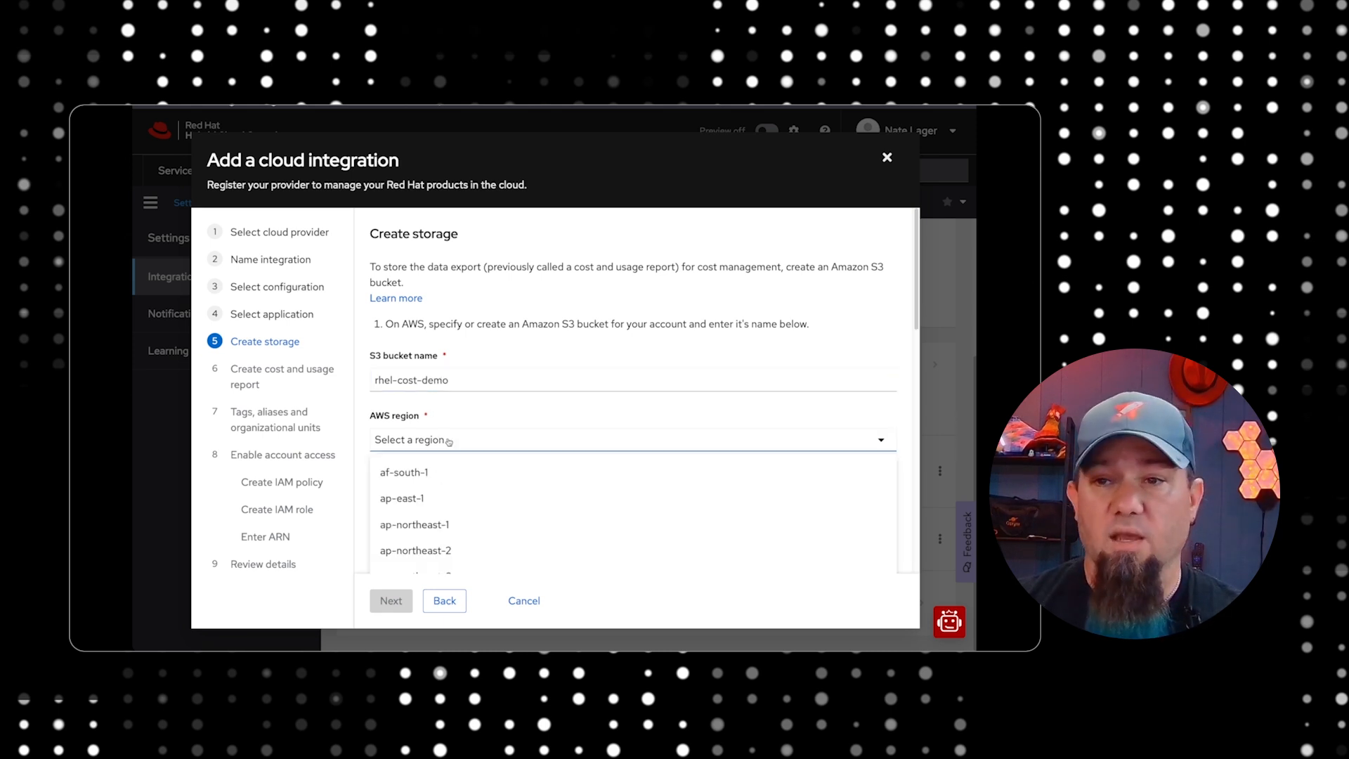
scroll(464, 519, "down", 5)
left_click(464, 504)
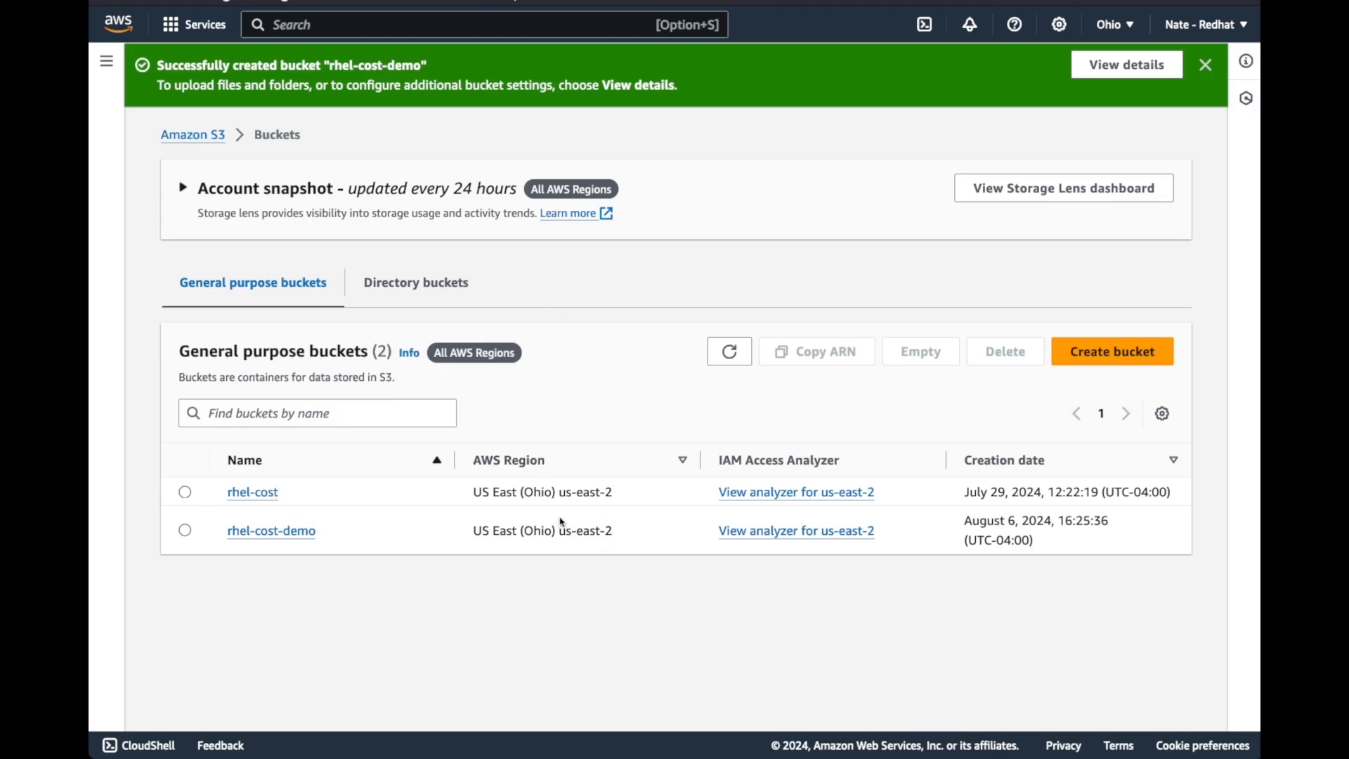
left_click_drag(559, 532, 616, 542)
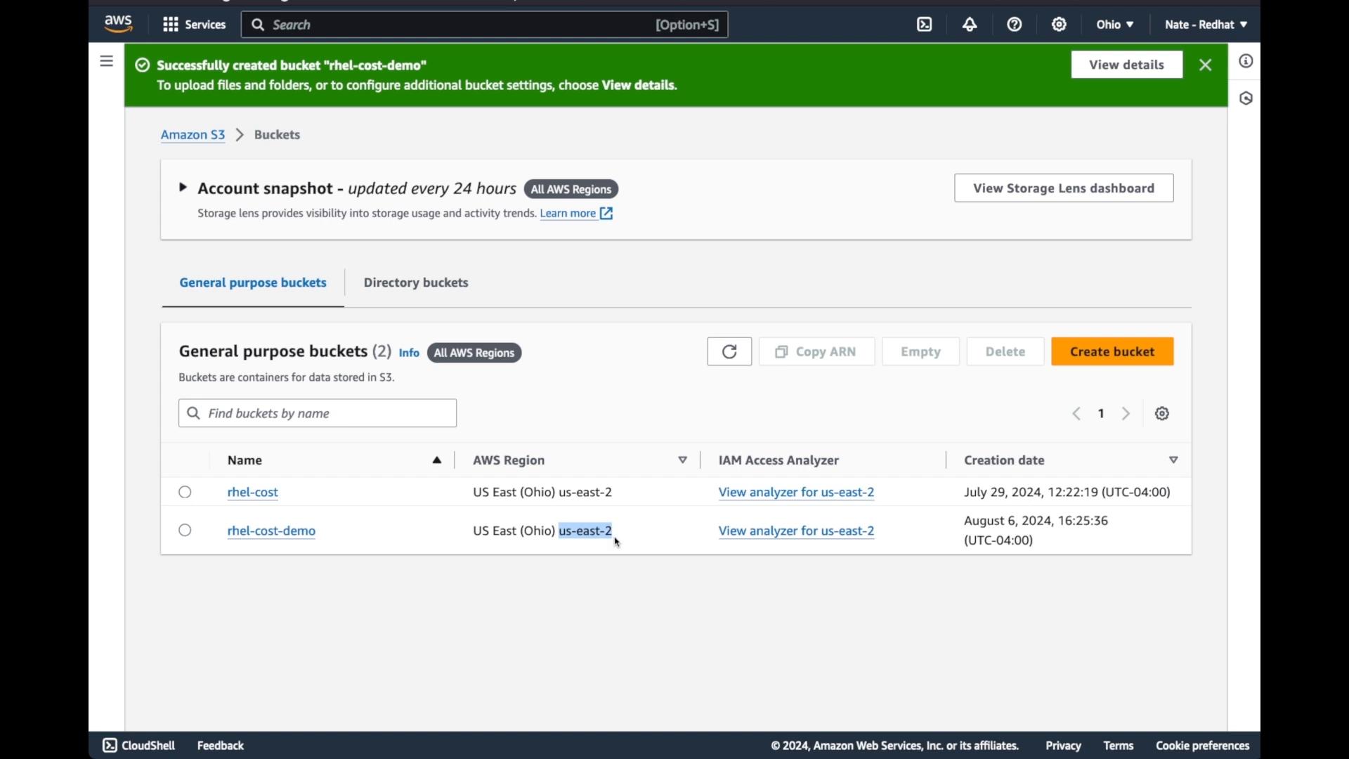
left_click(655, 532)
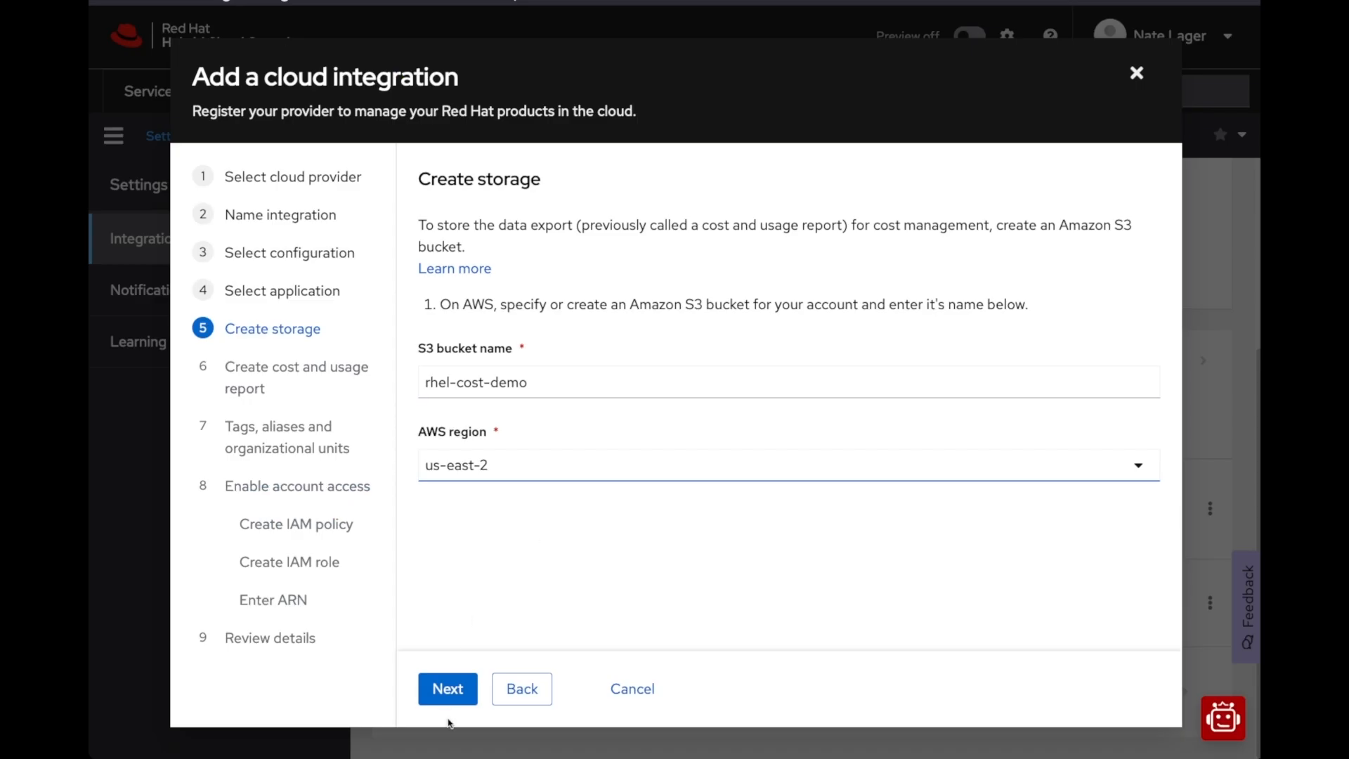
left_click(448, 690)
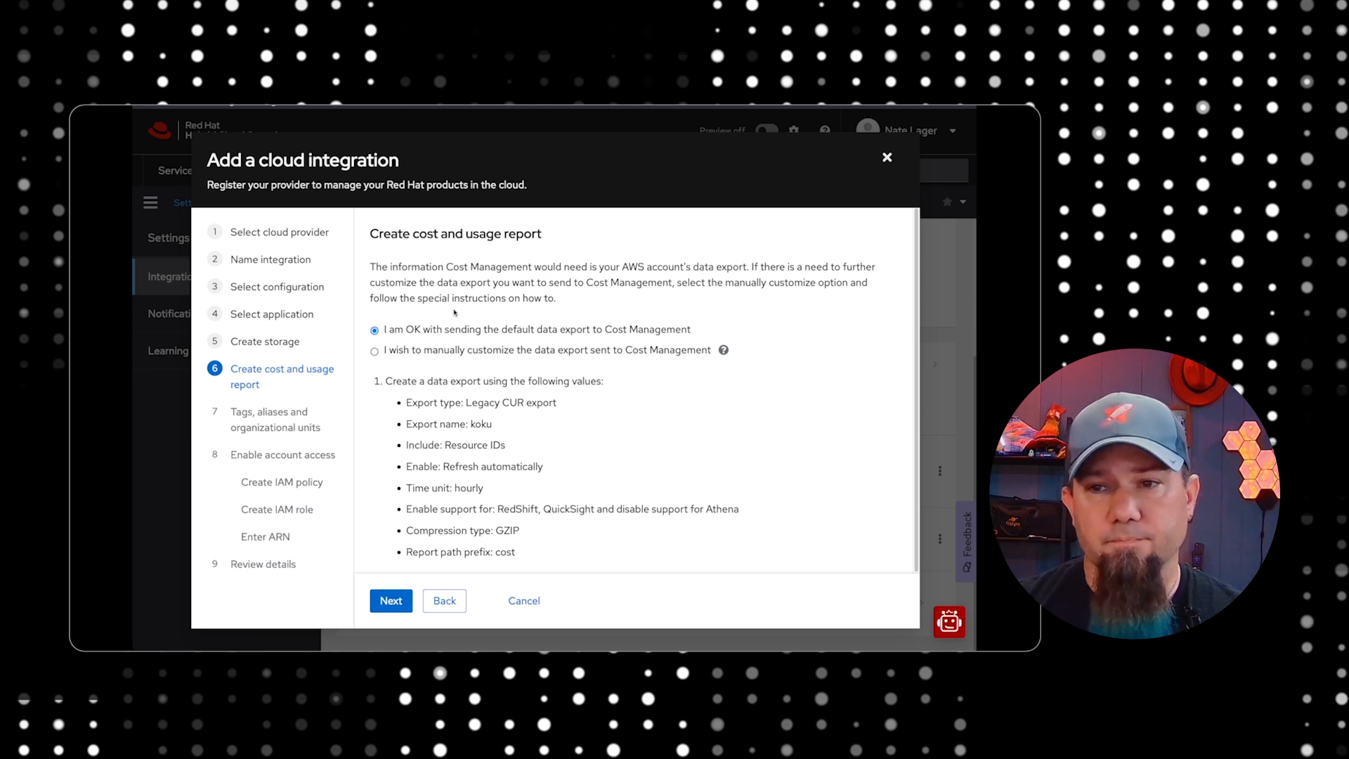
View the manual customization option, return to sending the default data export to Cost Management, and continue to the tags page
left_click(376, 352)
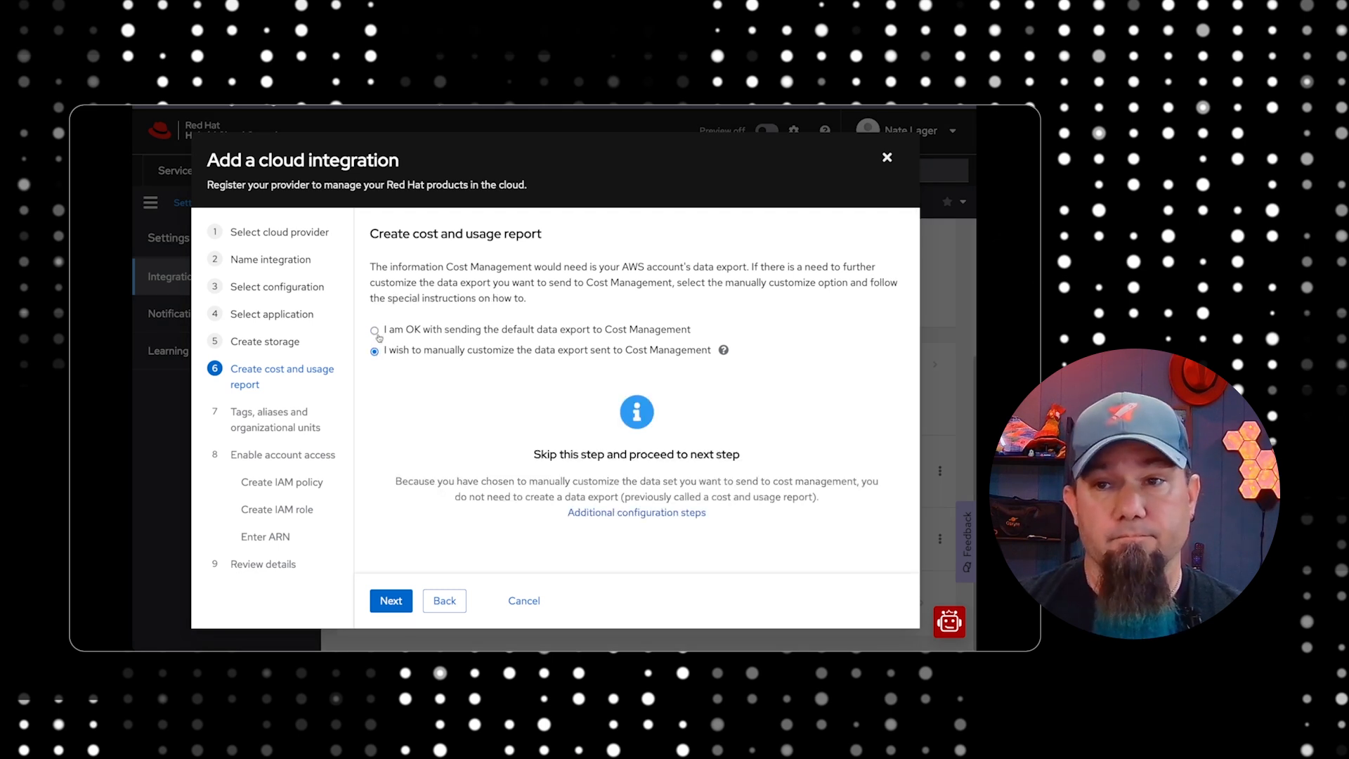
left_click(375, 331)
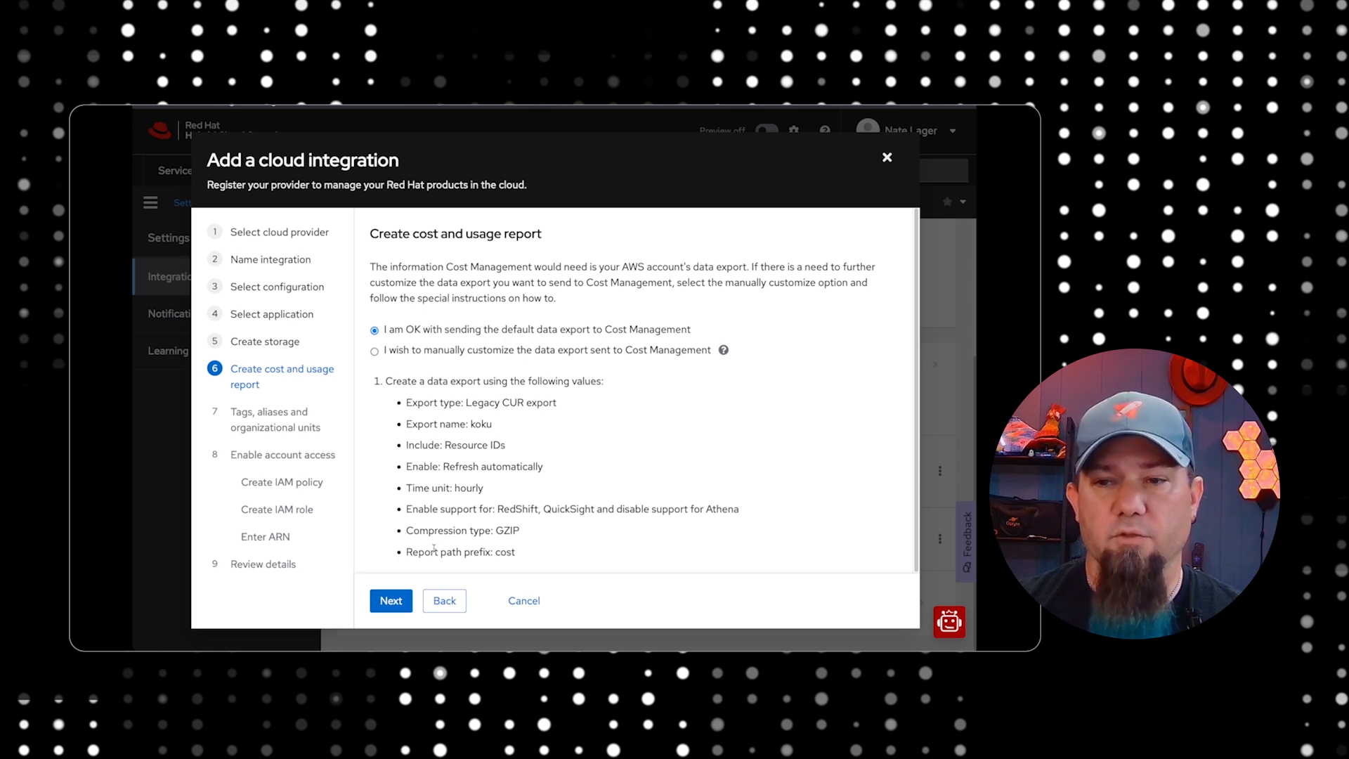
left_click(391, 601)
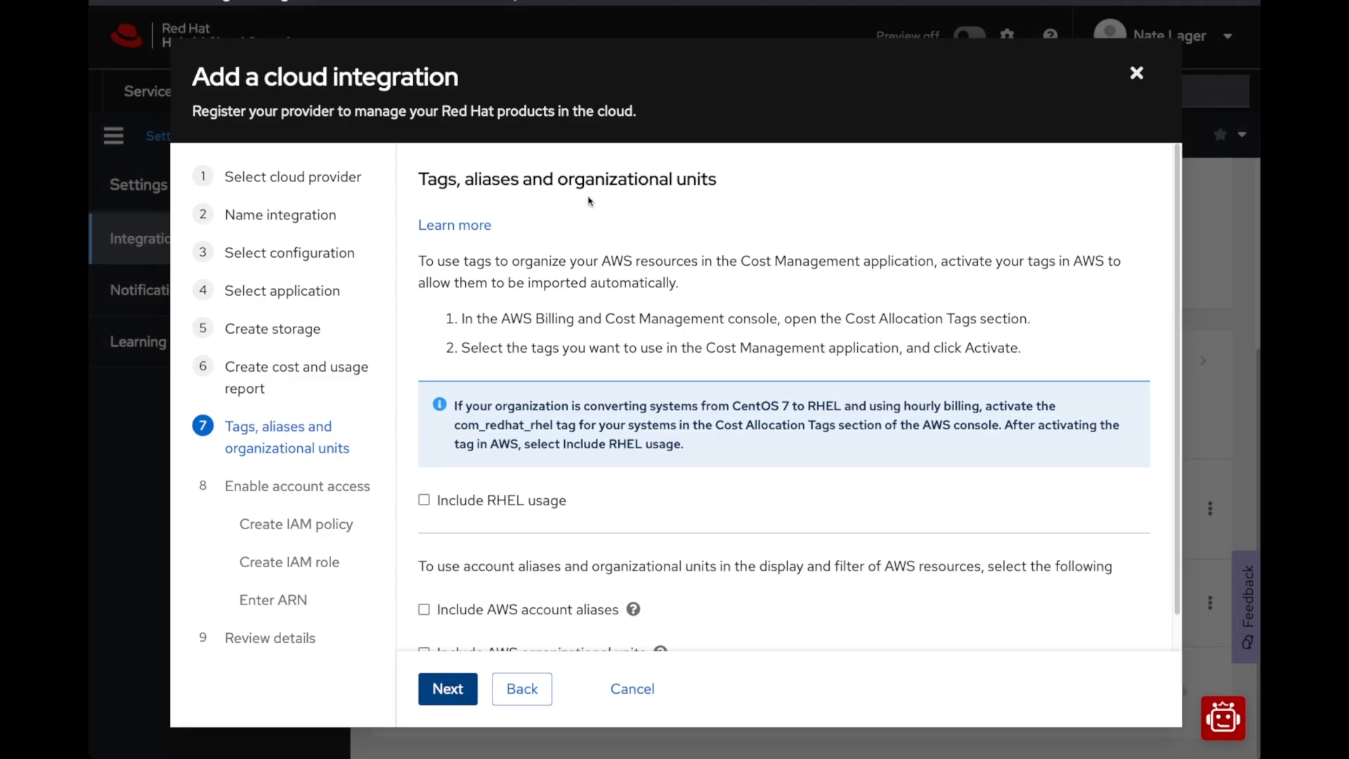
Include RHEL usage in the tags settings and continue to the IAM policy page
scroll(628, 416, "down", 1)
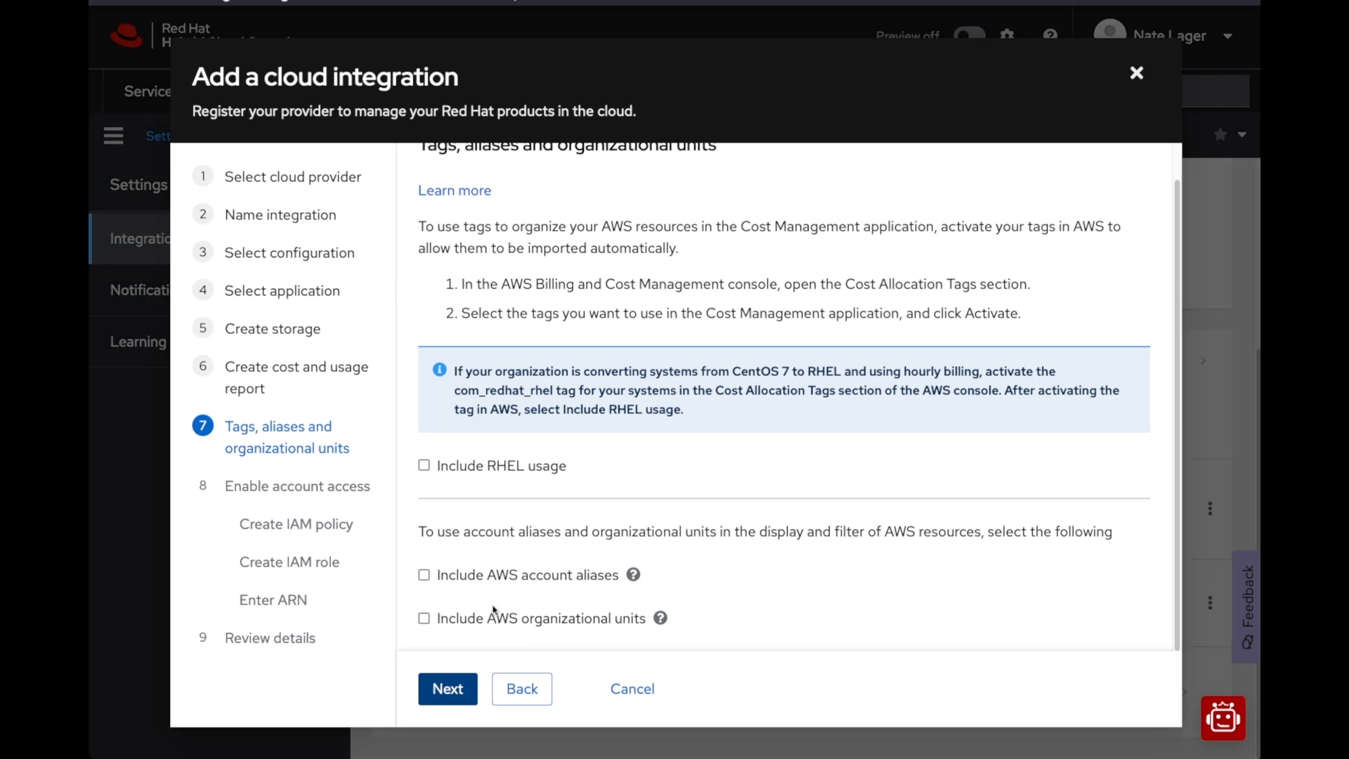
left_click(425, 467)
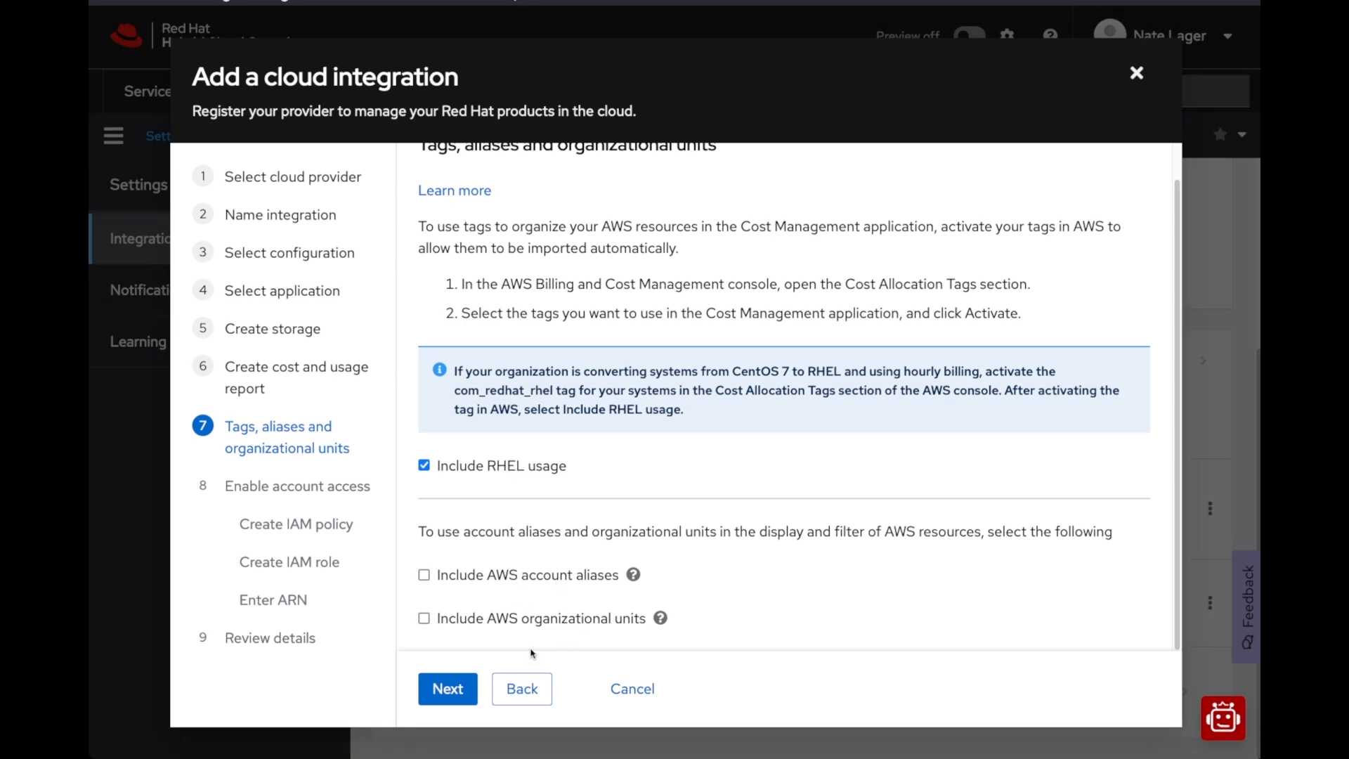
left_click(448, 688)
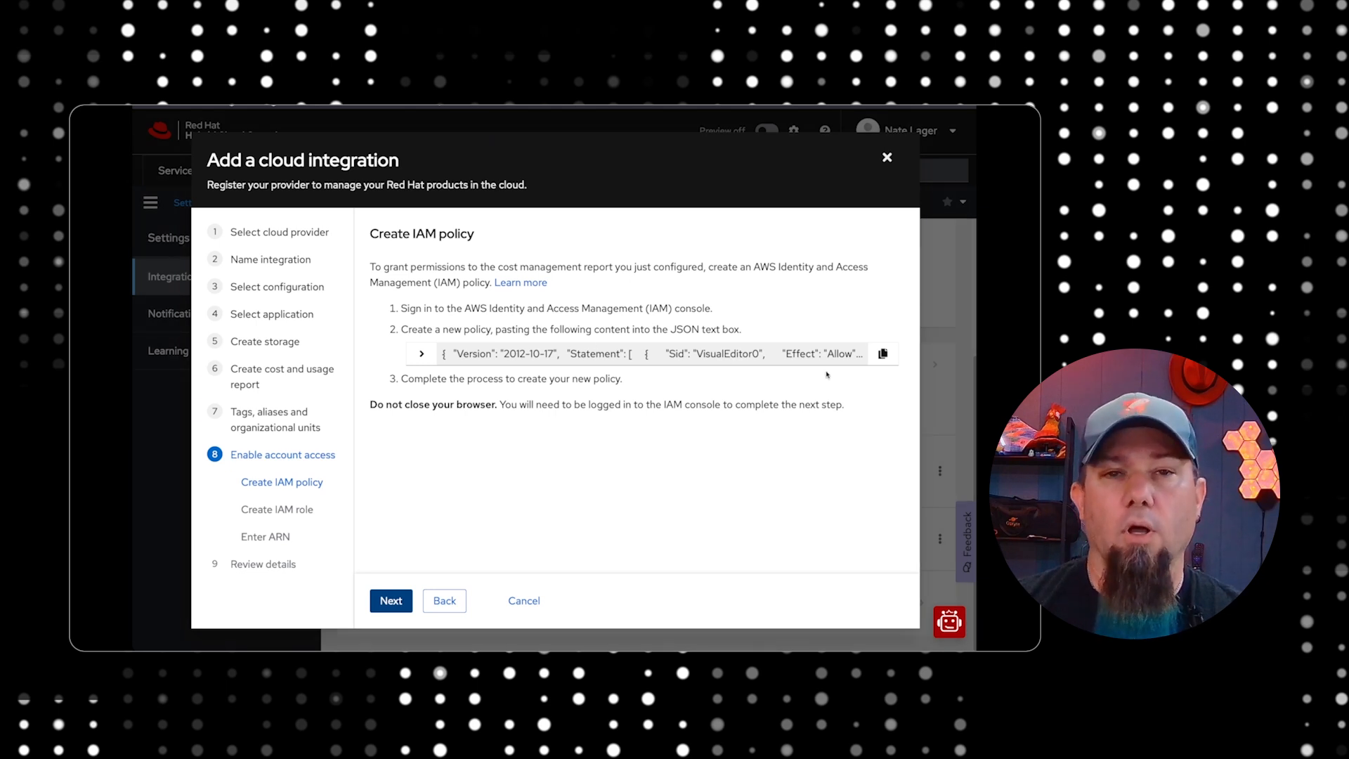
Copy the provided IAM policy JSON, switch to the AWS console's IAM service and start creating a new policy
left_click(882, 355)
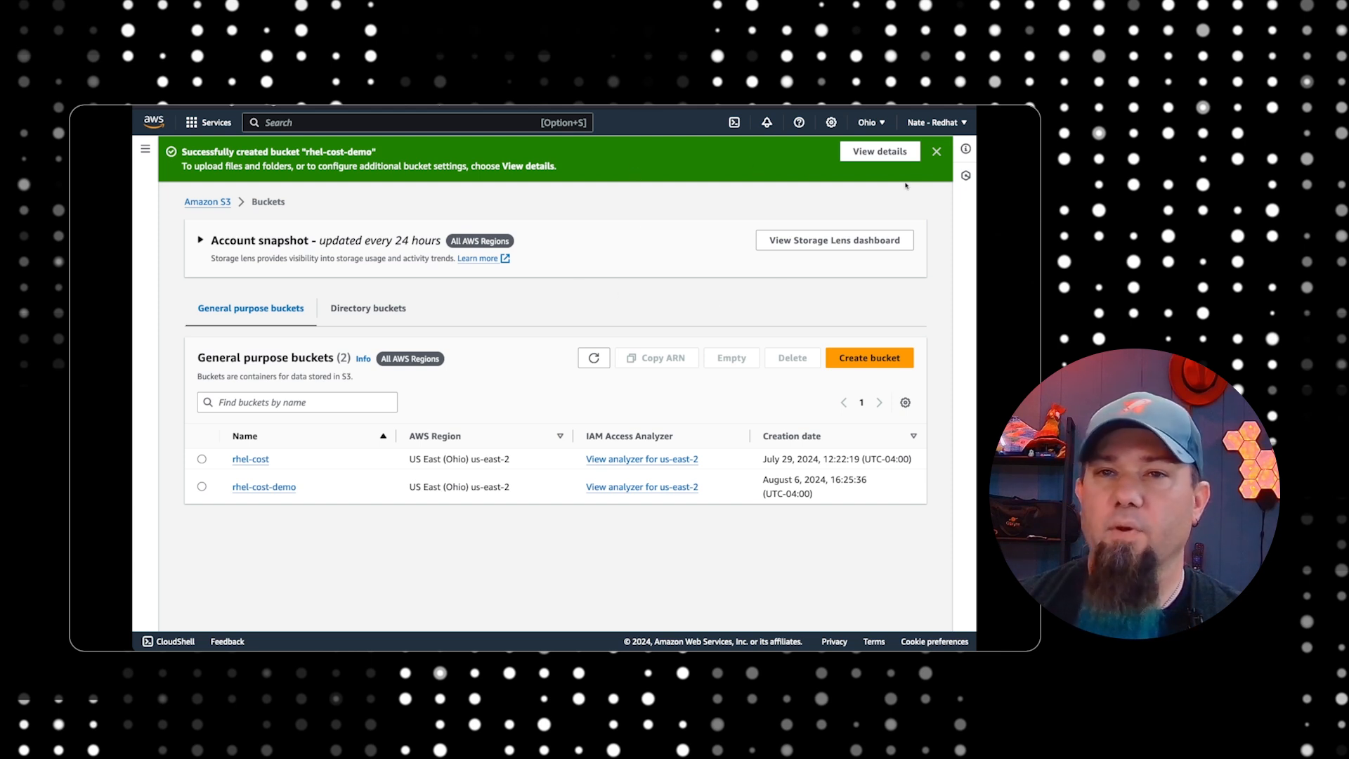
left_click(202, 122)
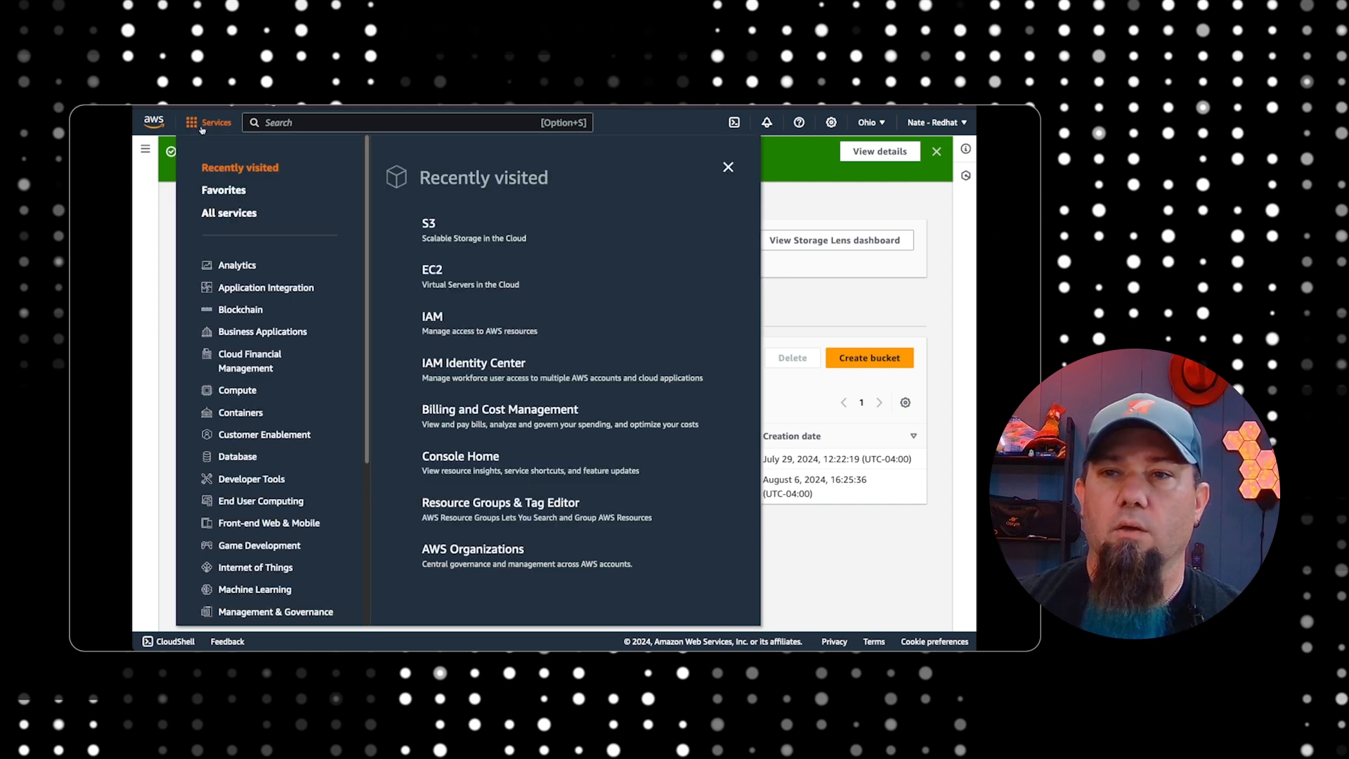
left_click(447, 330)
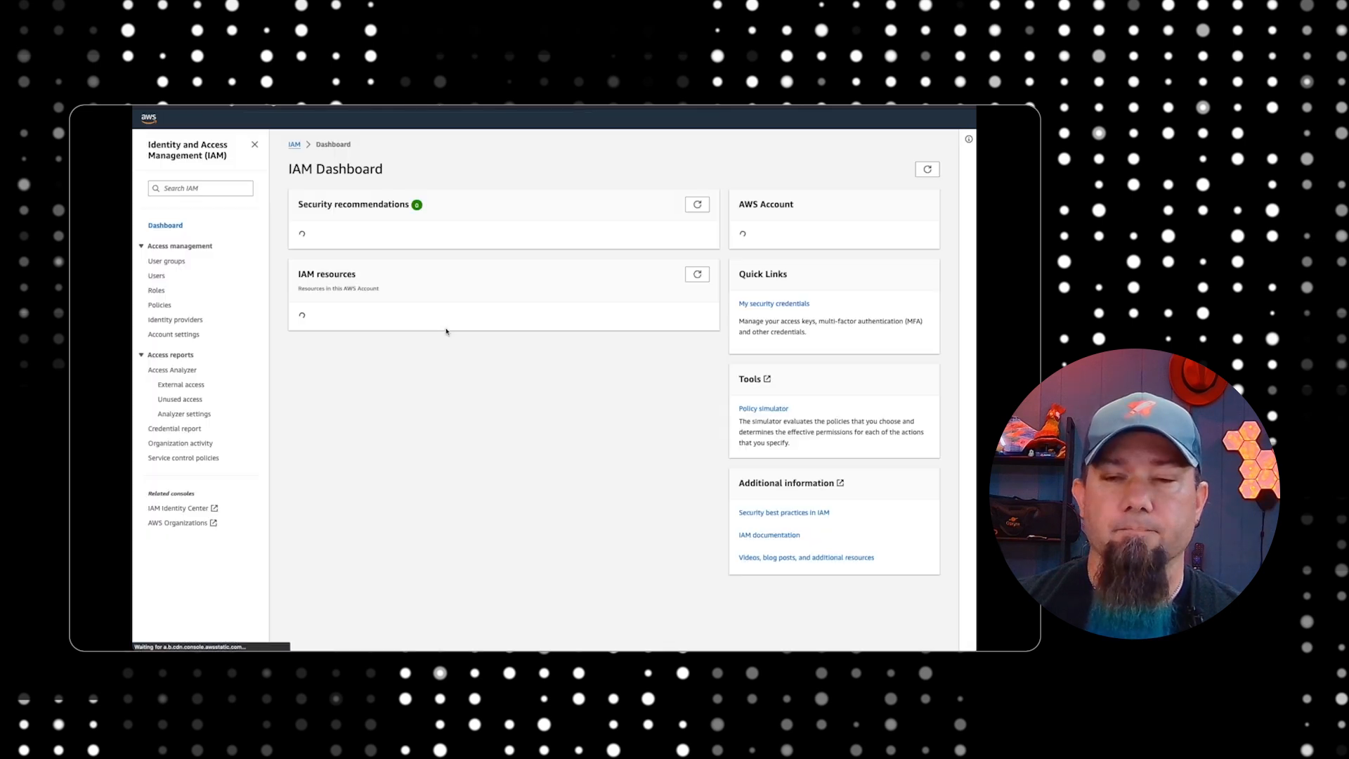
left_click(160, 306)
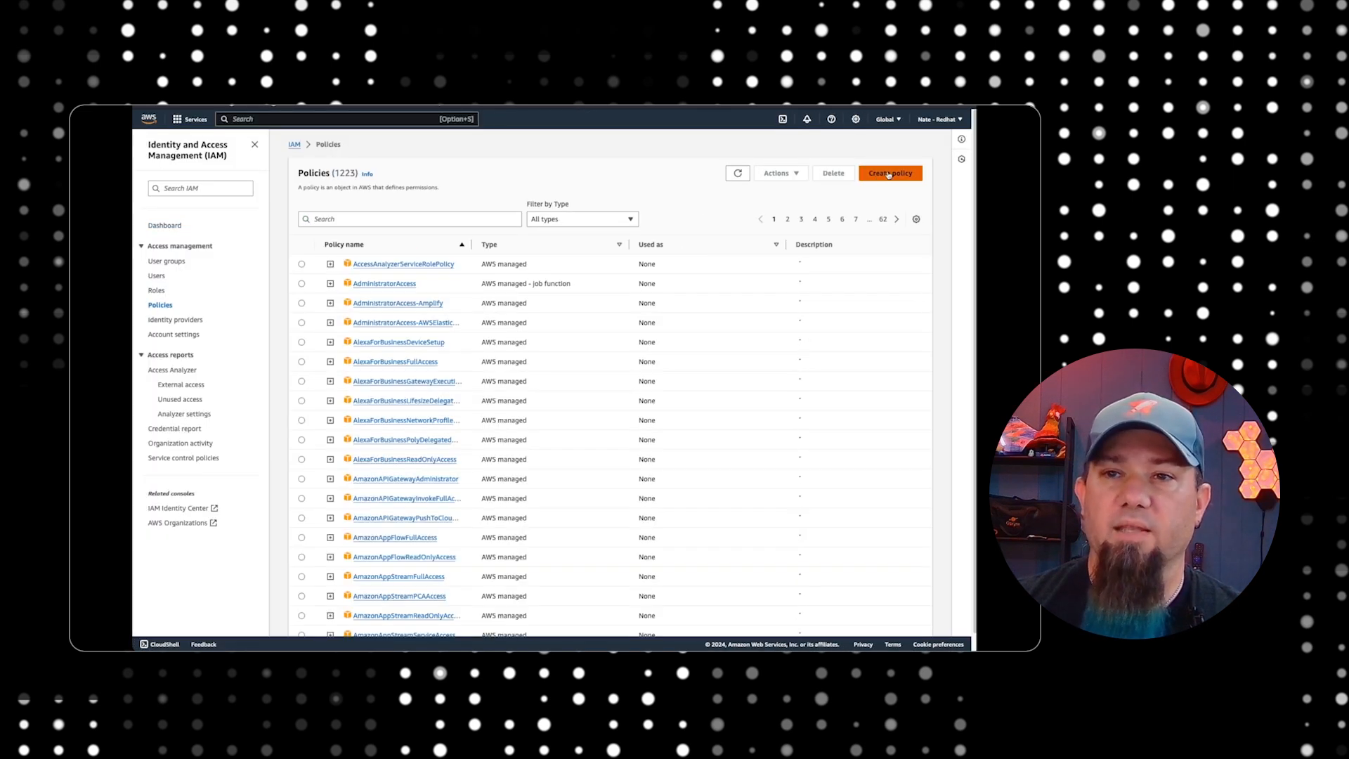
left_click(889, 174)
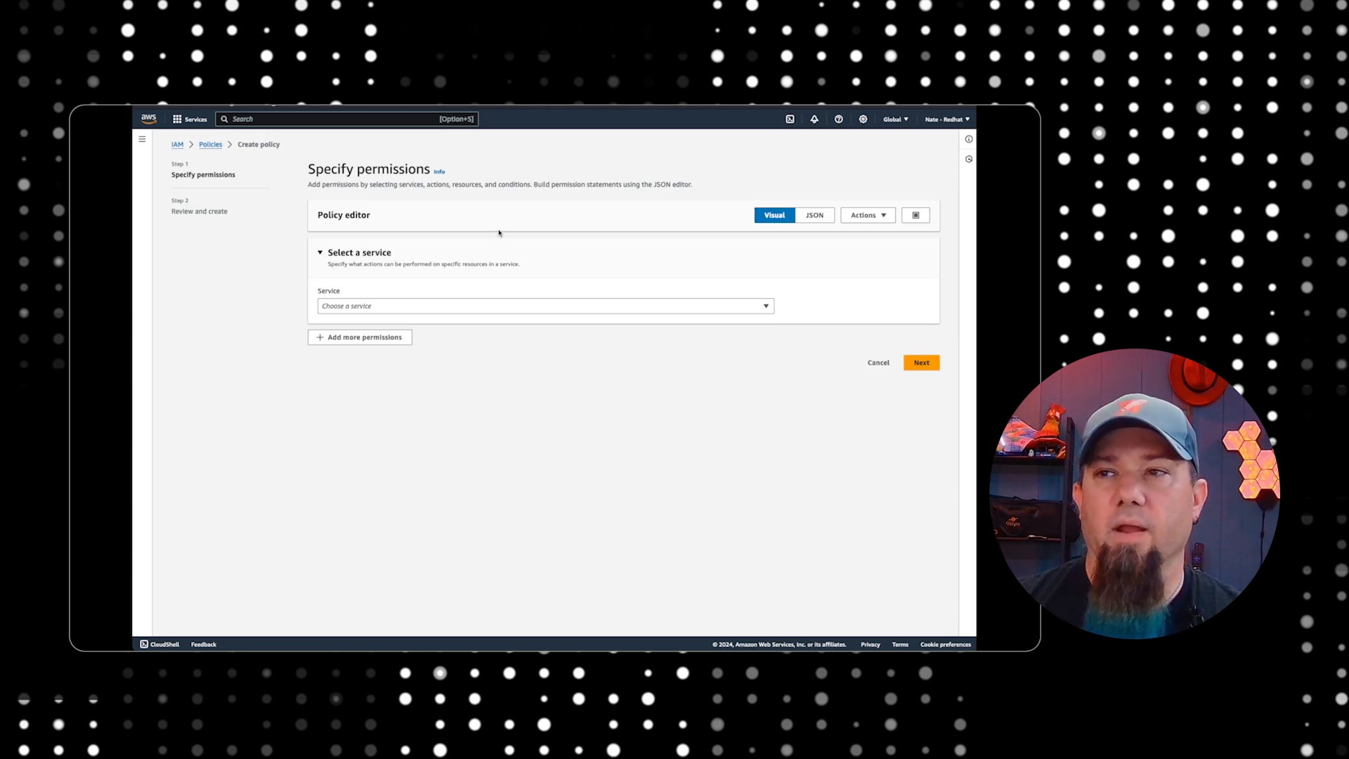
Replace the policy's default JSON with the copied policy content for the rhel-cost-demo bucket and proceed to the review page
left_click(815, 216)
left_click(403, 353)
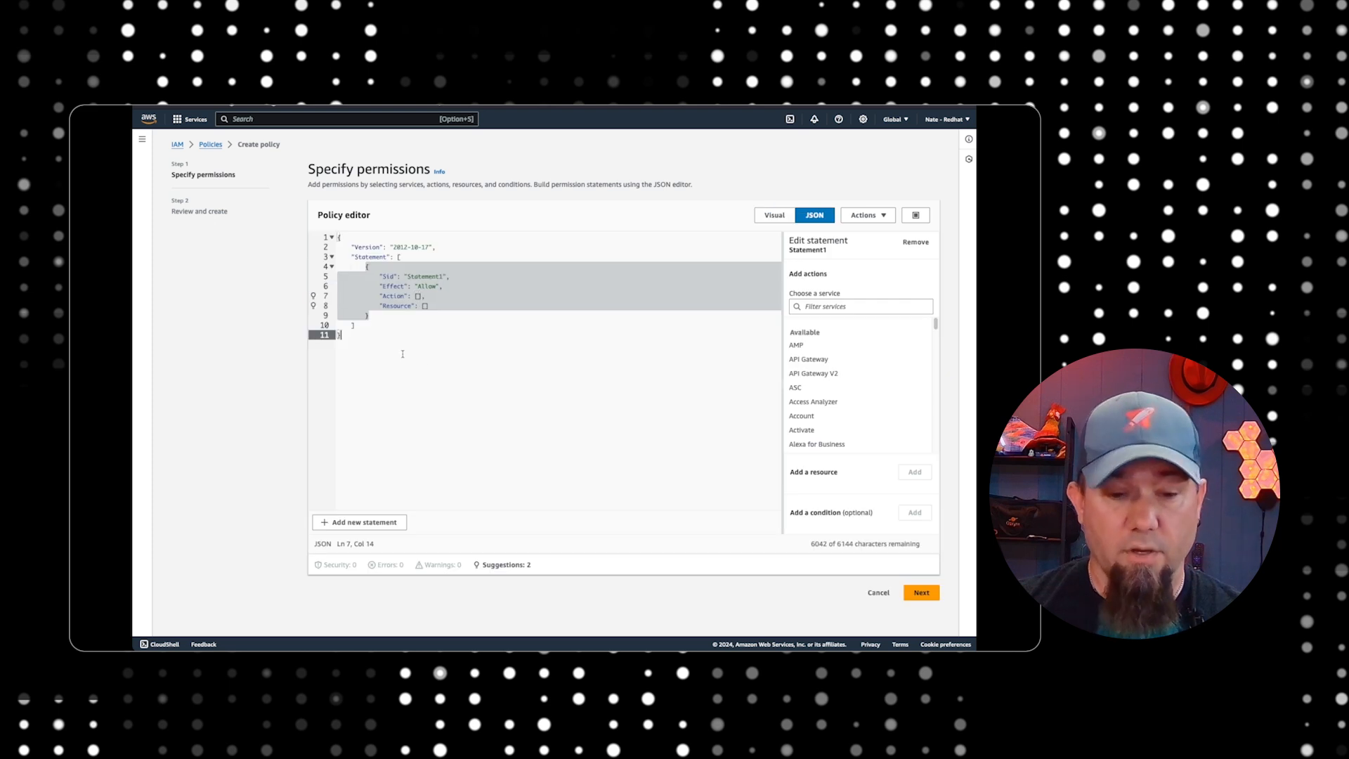
key("super+a")
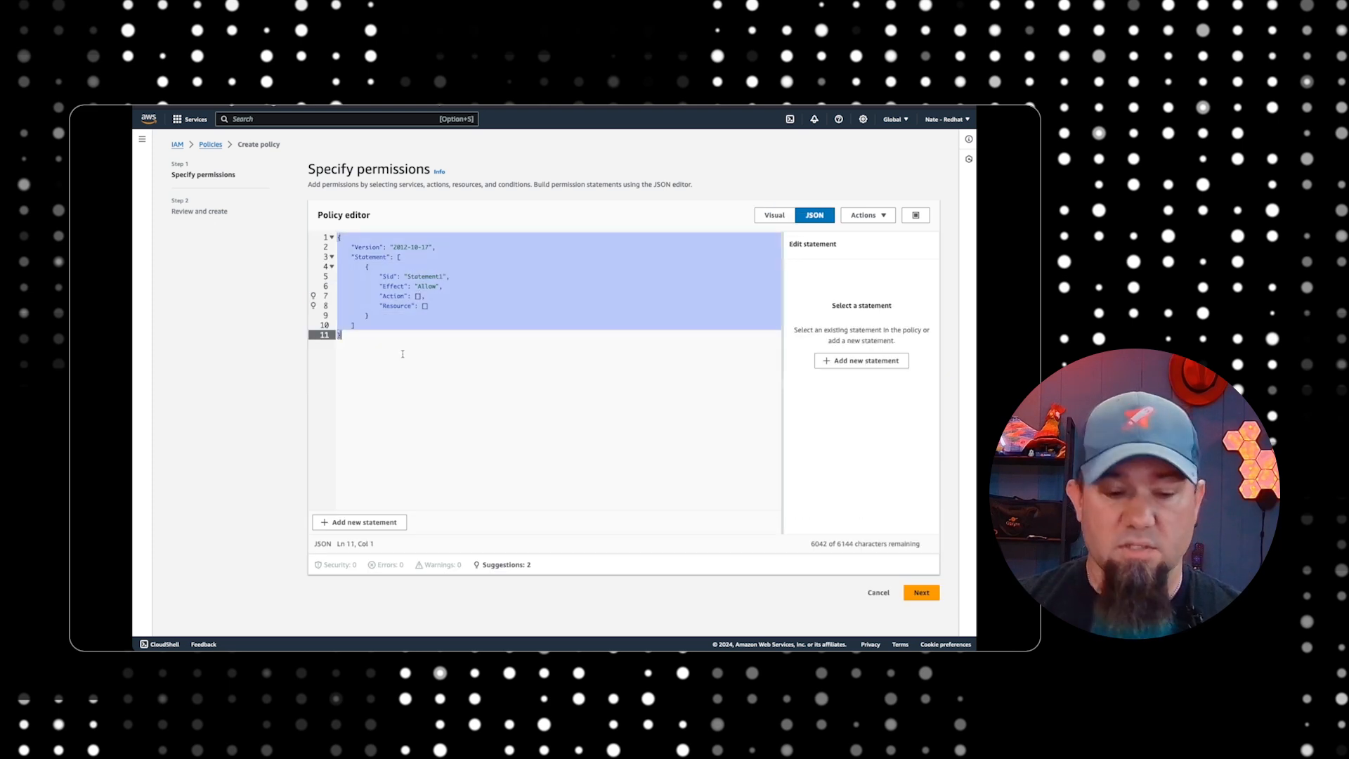
key("super+v")
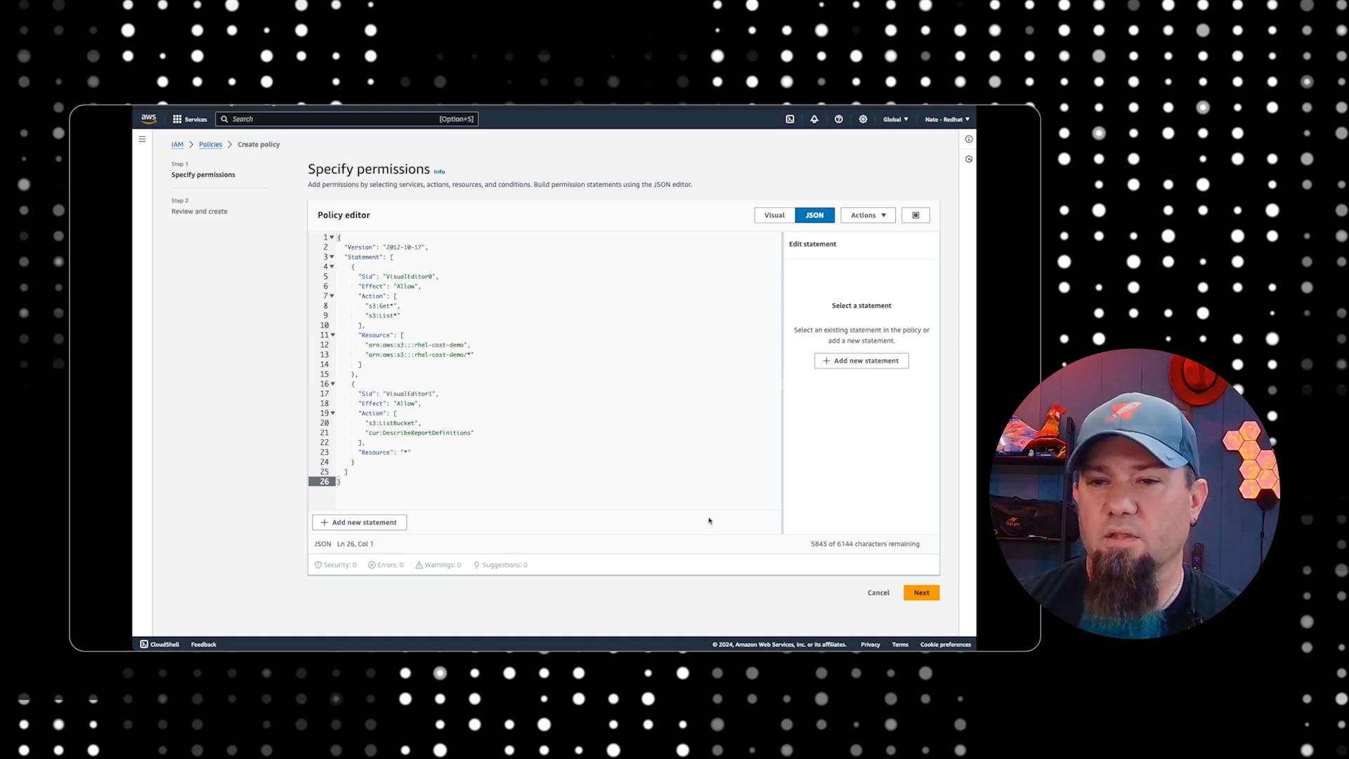
left_click(922, 593)
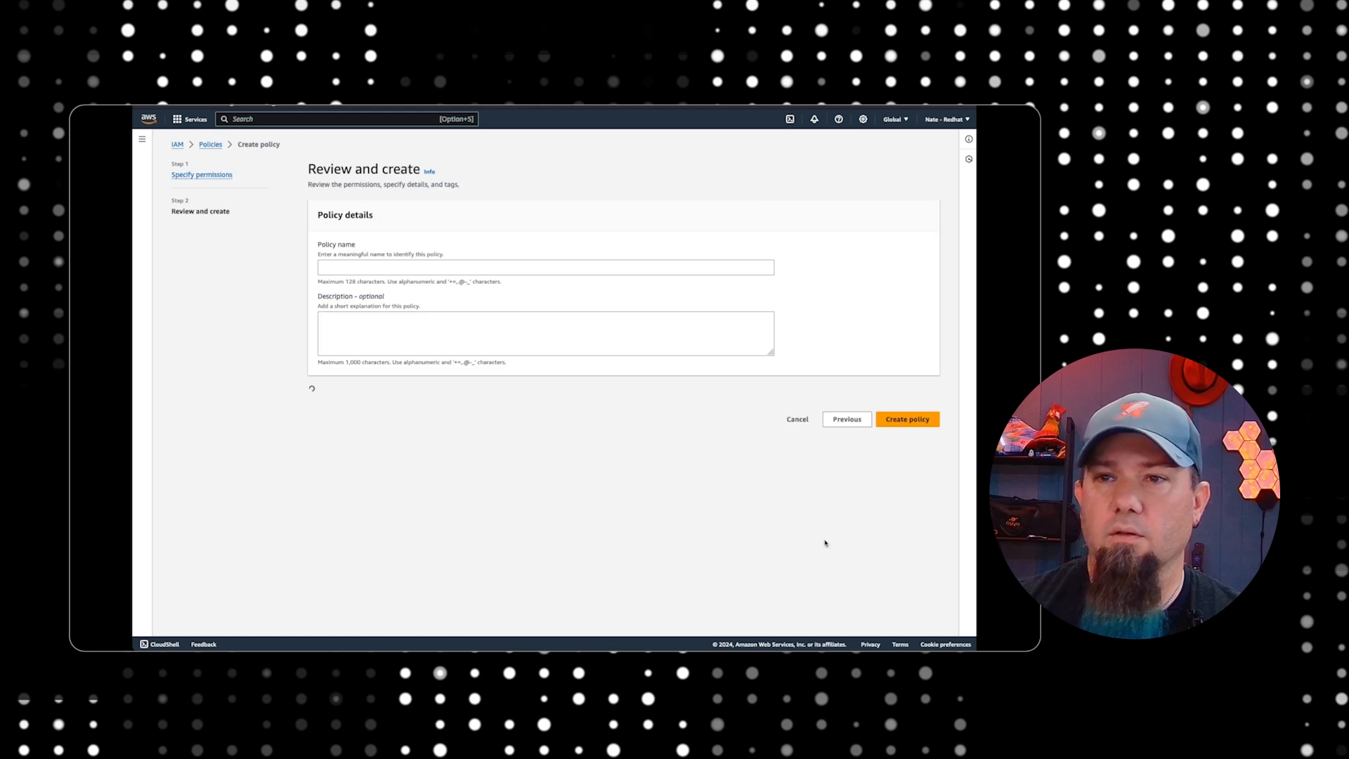
Name the new IAM policy rhel-cost-demo and create it
scroll(623, 421, "down", 2)
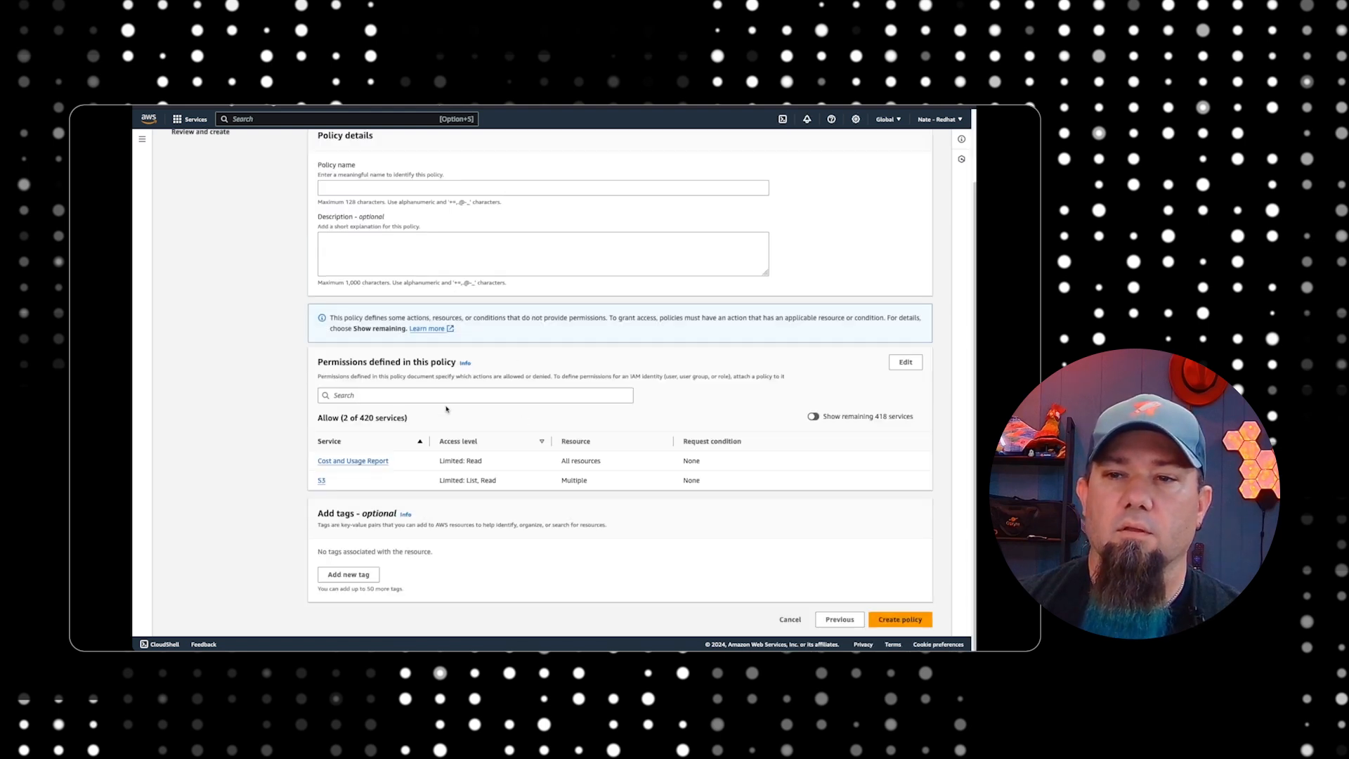
scroll(446, 409, "up", 2)
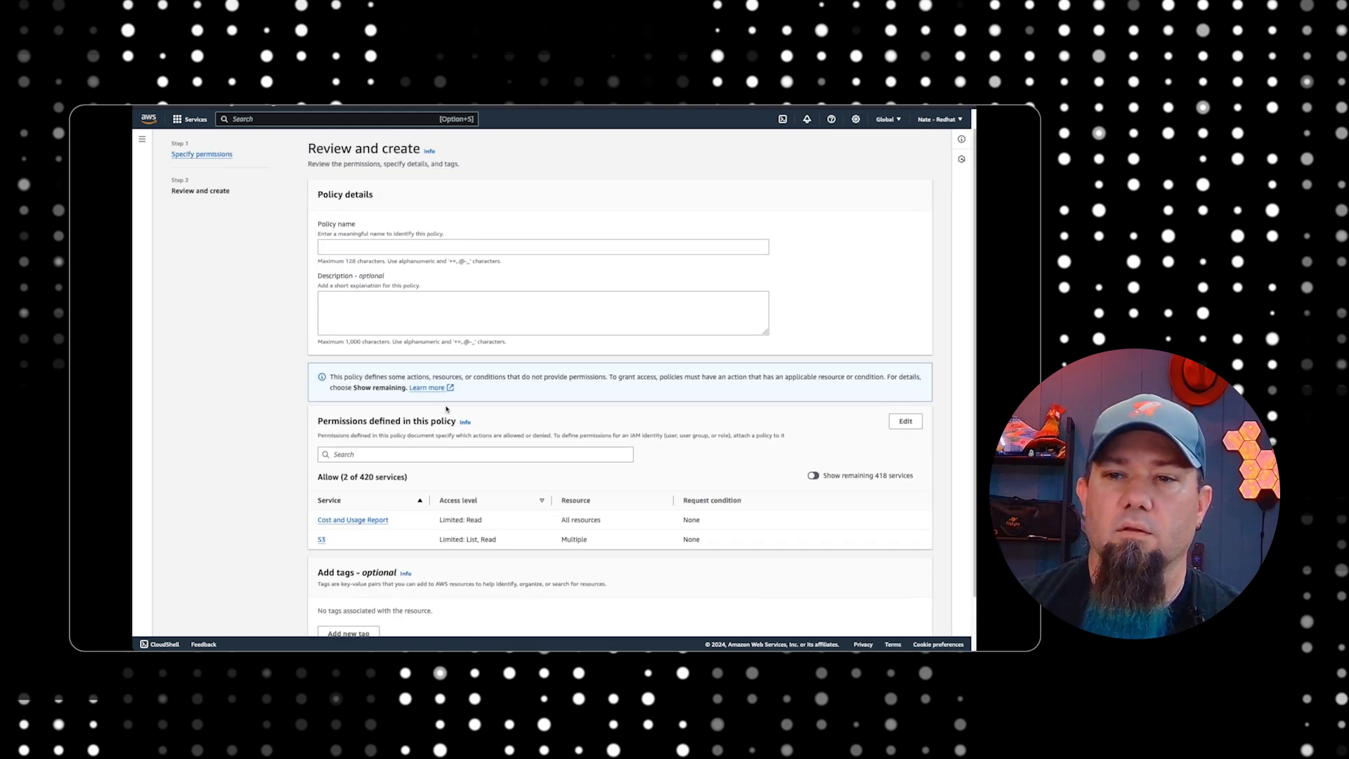
left_click(340, 266)
type("rh")
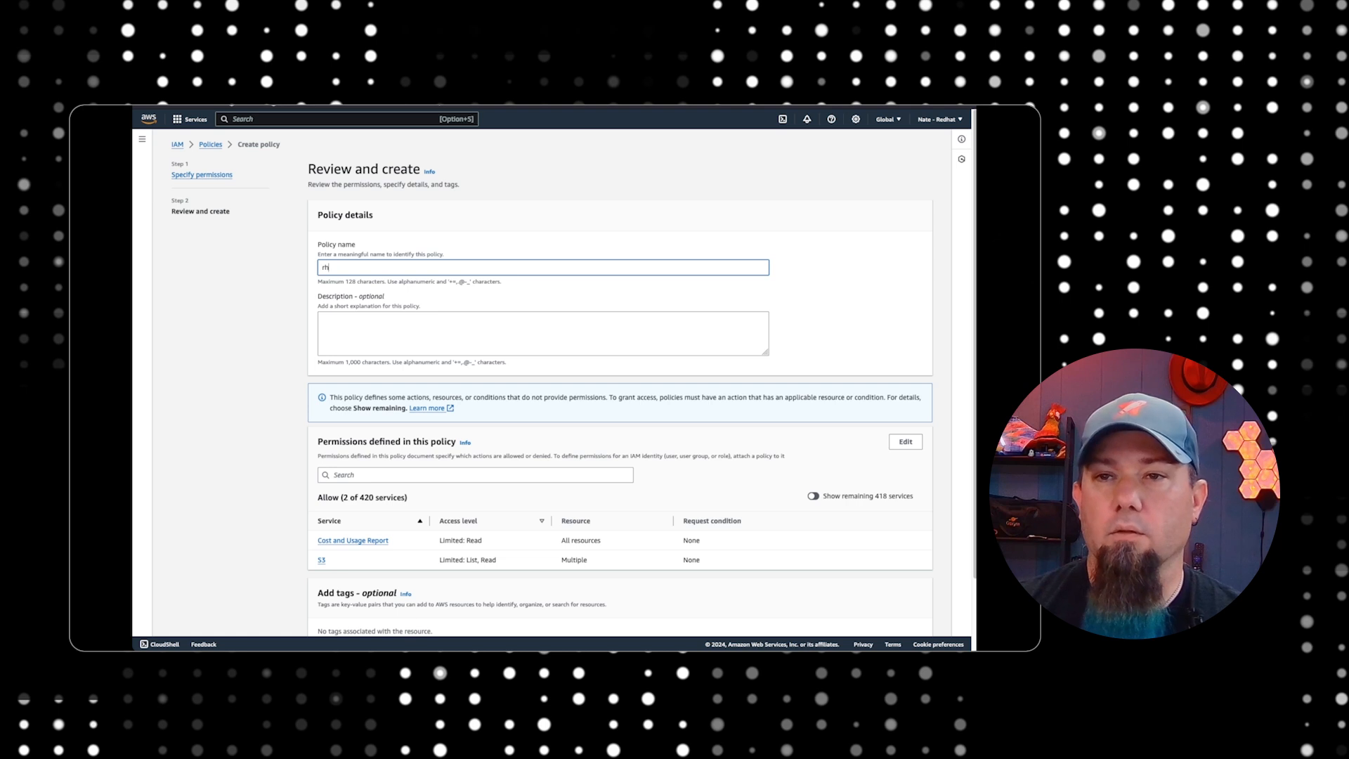
type("el-cost-demo")
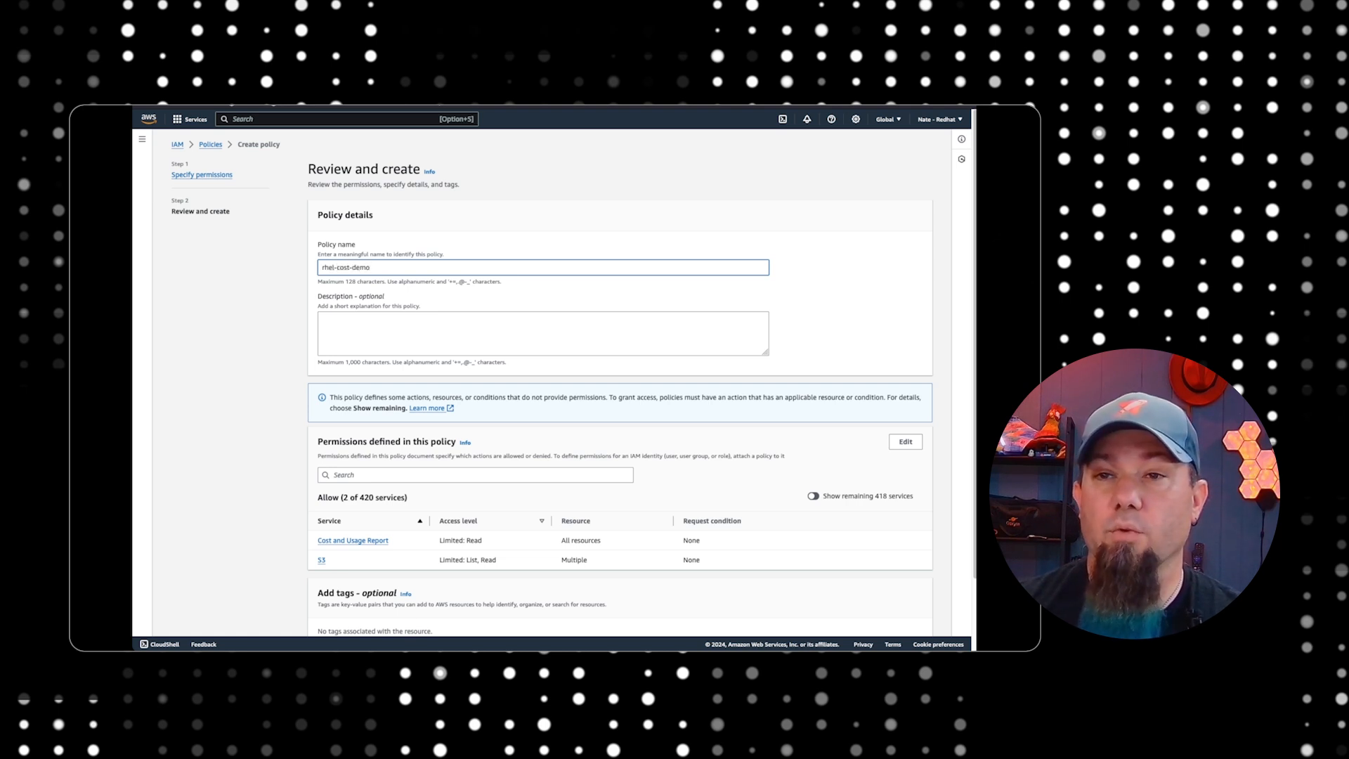
scroll(492, 422, "down", 2)
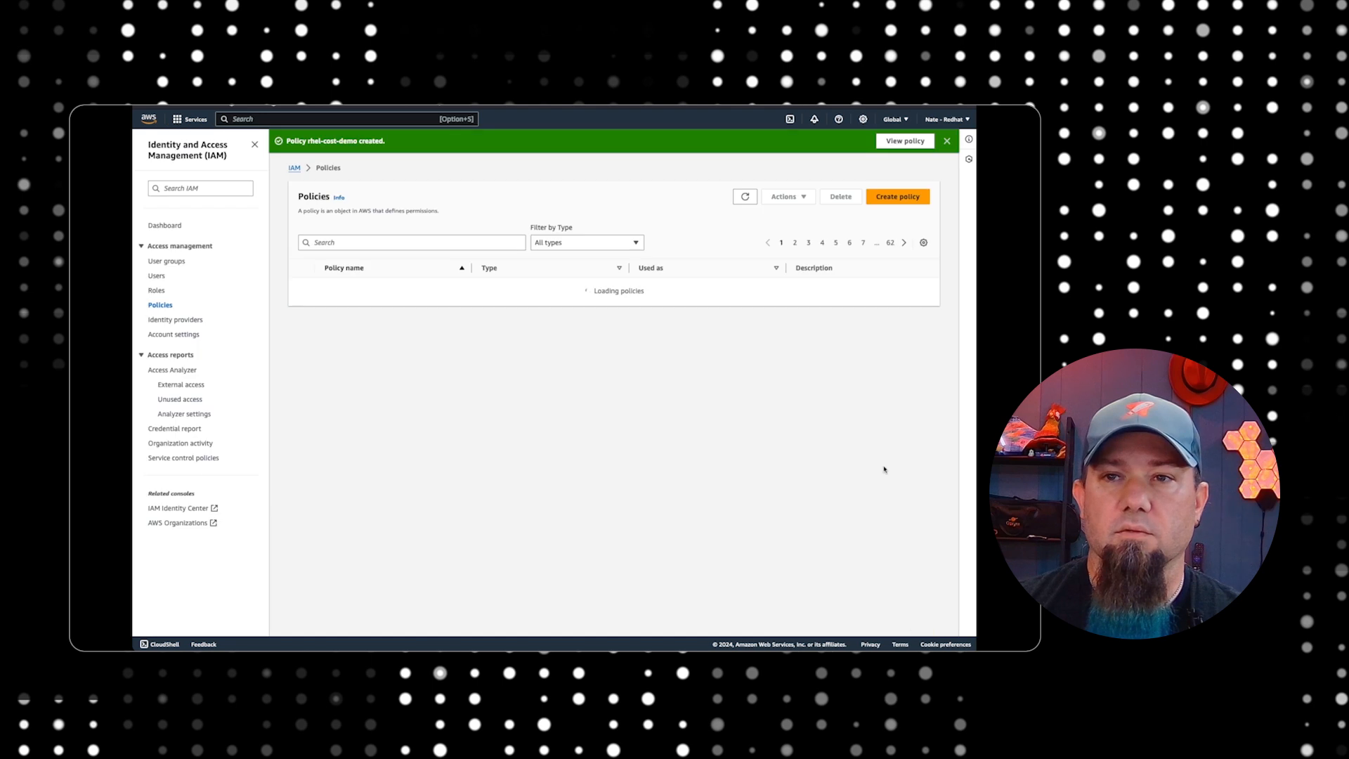
Filter the IAM policies list to customer managed policies to check for the rhel-cost-demo policy
scroll(735, 368, "down", 1)
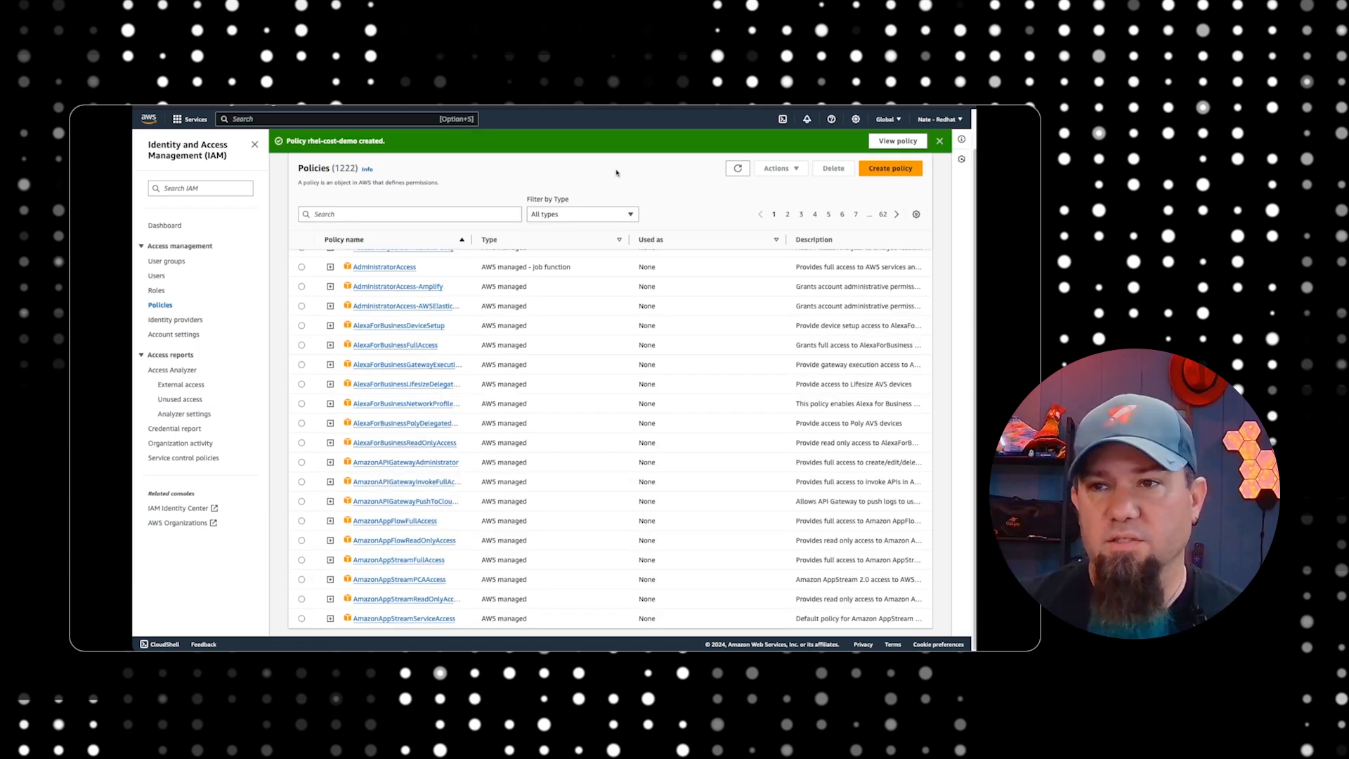
left_click(611, 214)
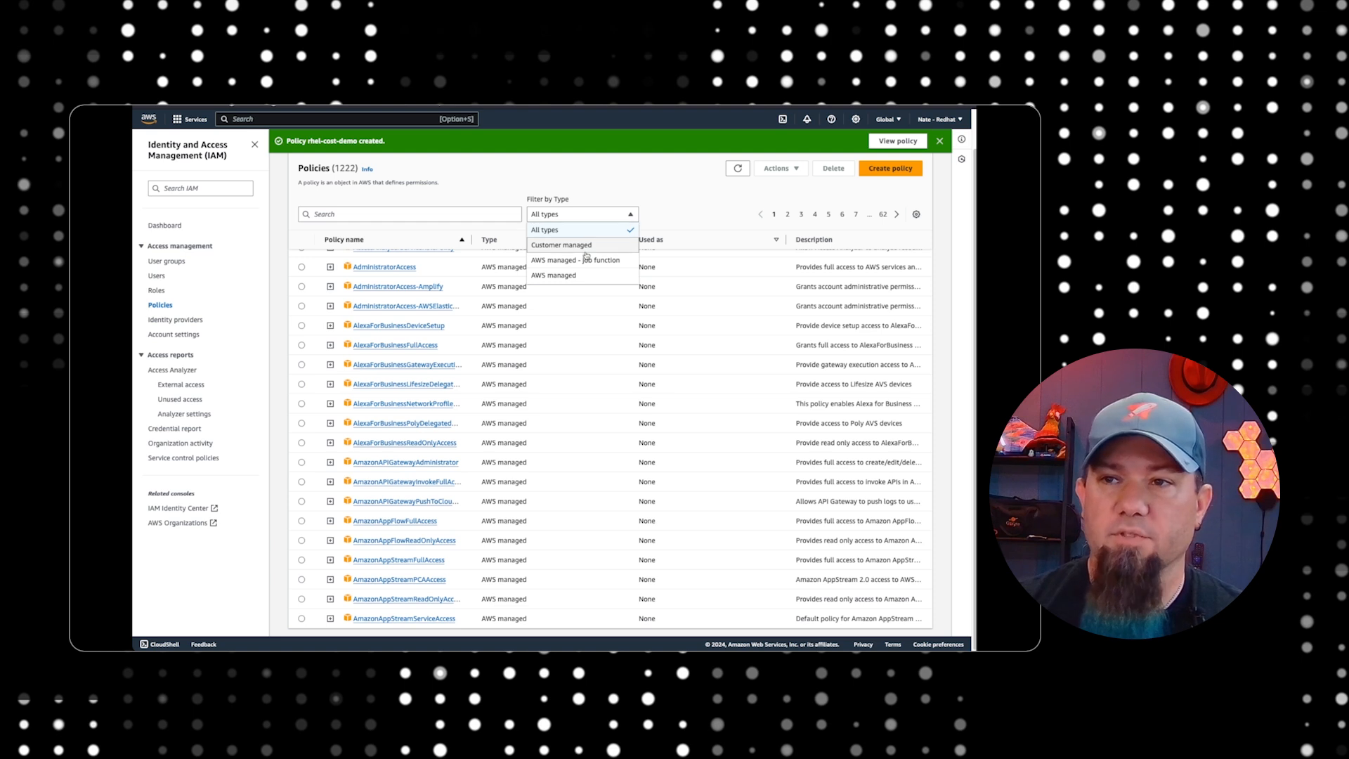
left_click(594, 248)
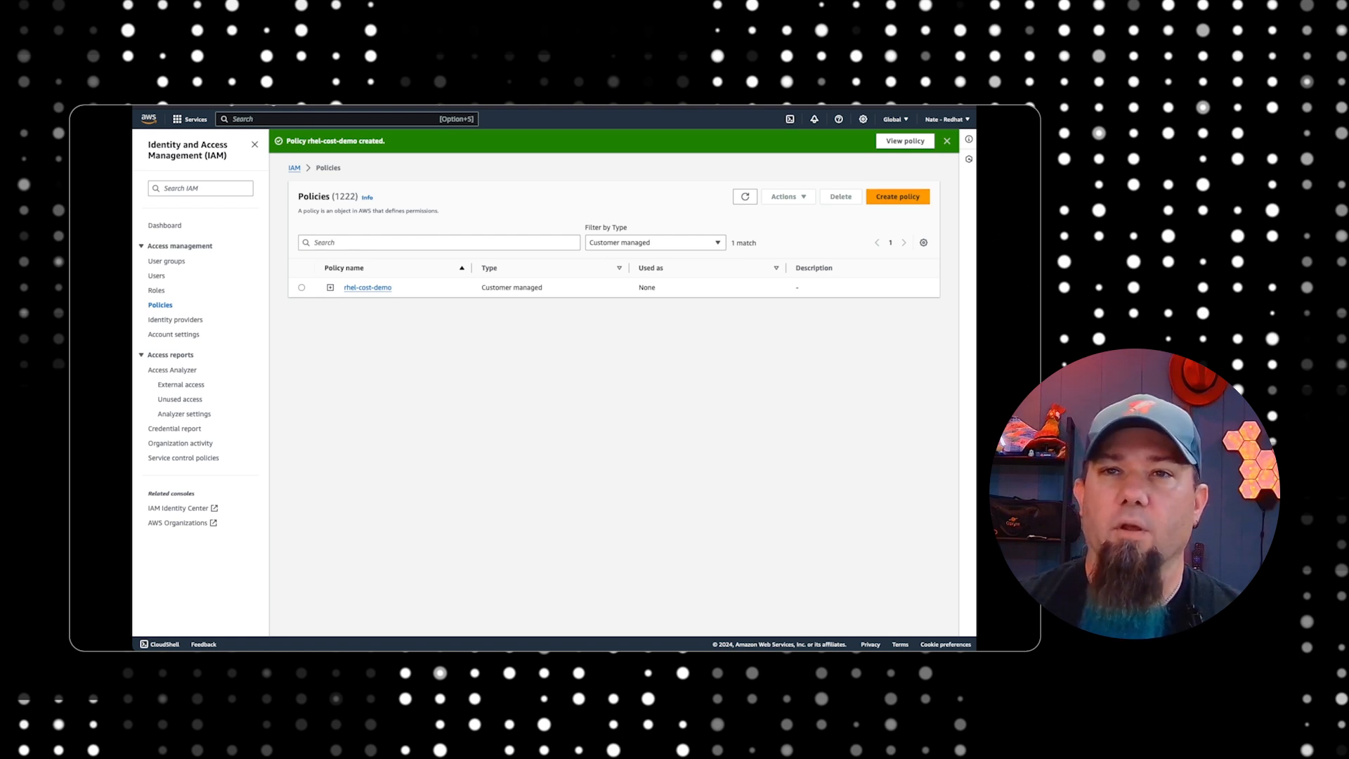
Switch to the Red Hat console, advance the integration wizard to the IAM role page, and start creating a role in AWS IAM
left_click(396, 107)
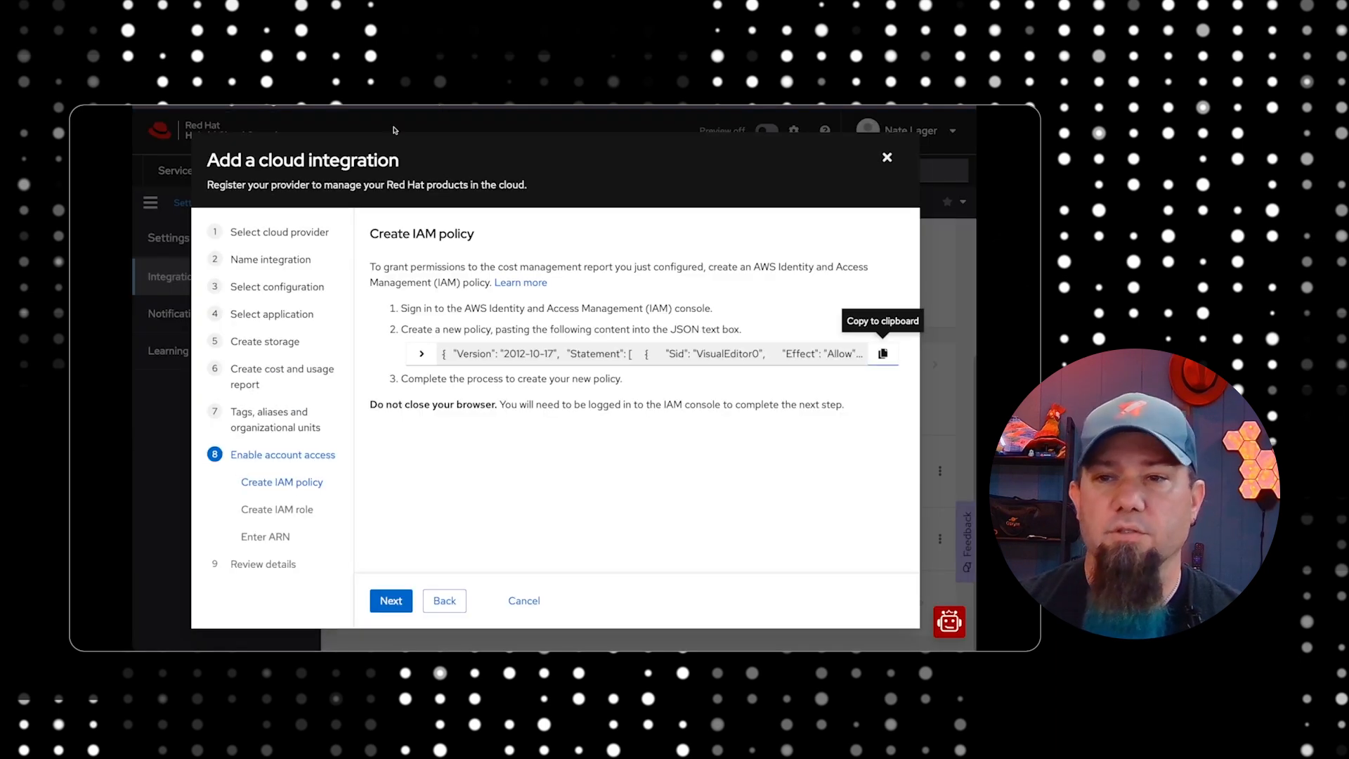
left_click(391, 601)
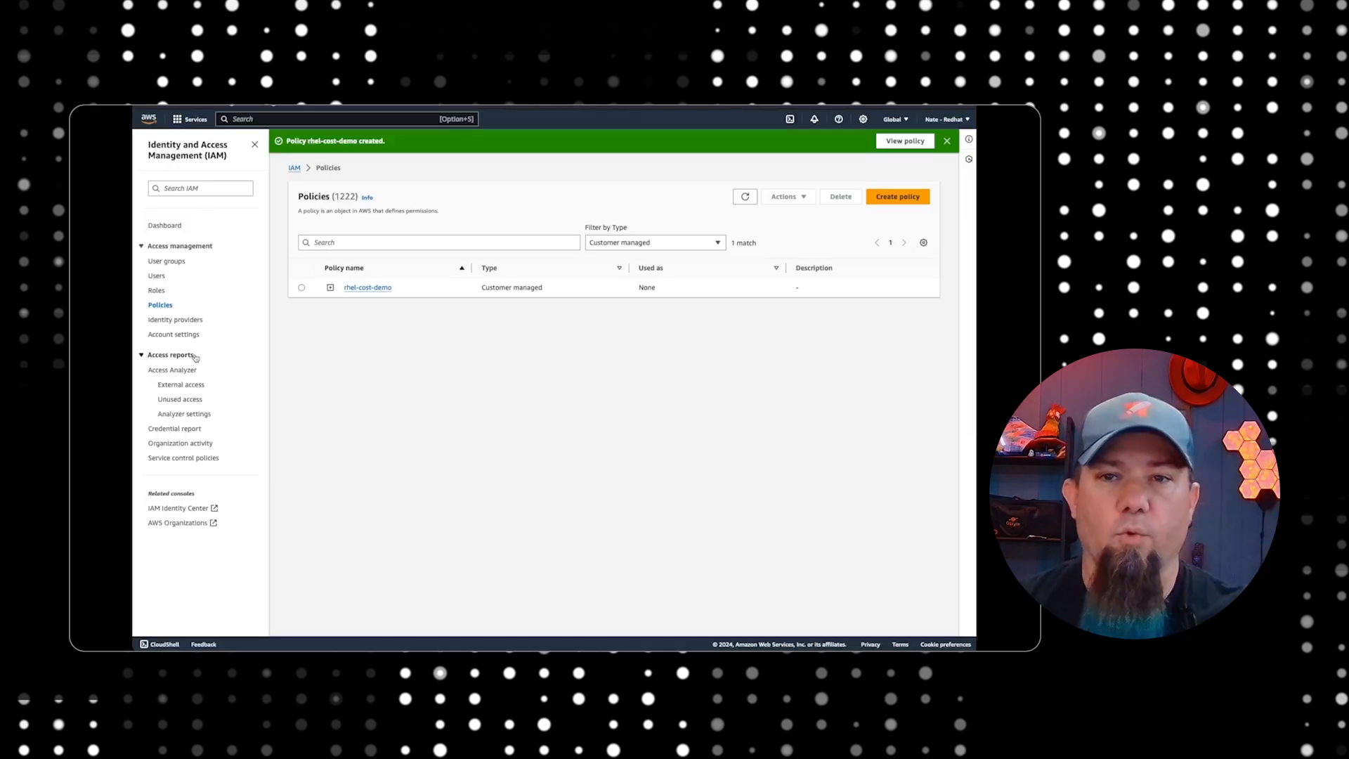
left_click(159, 291)
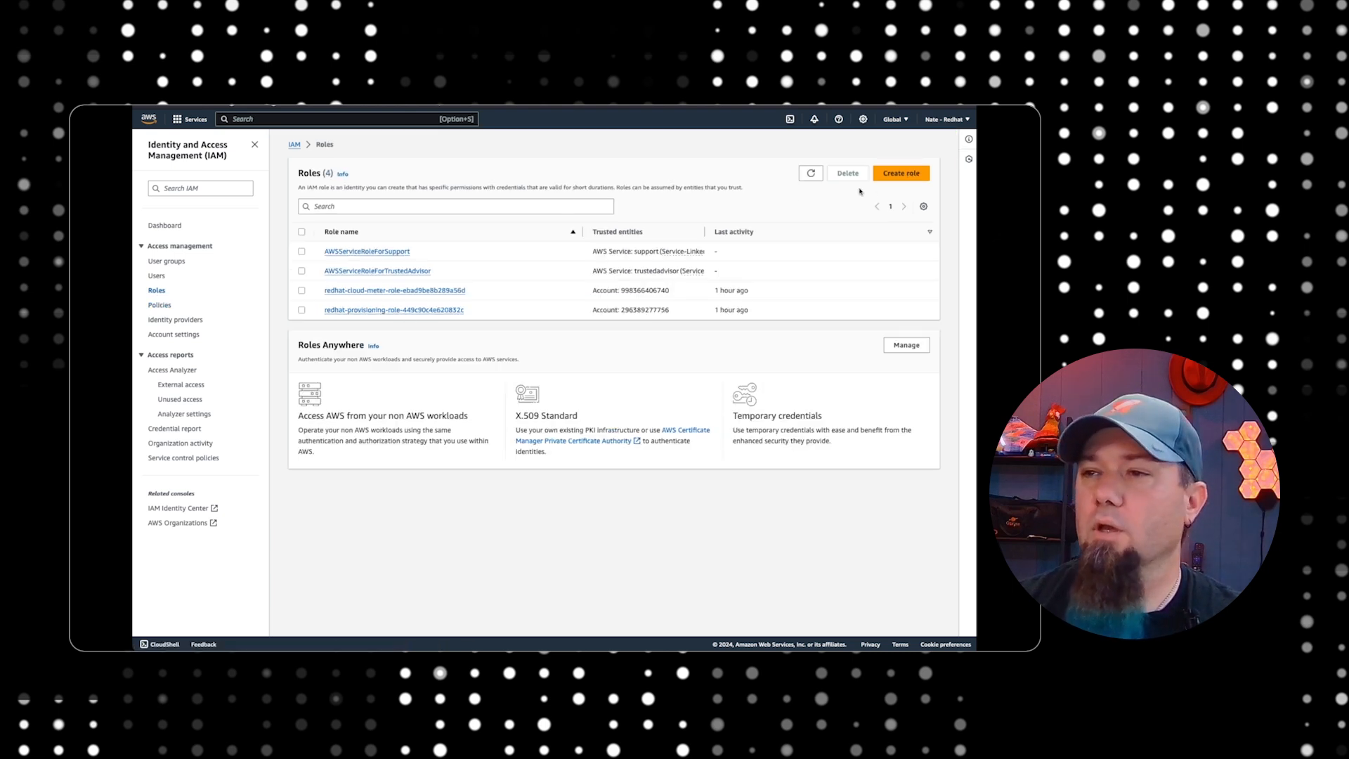
left_click(901, 173)
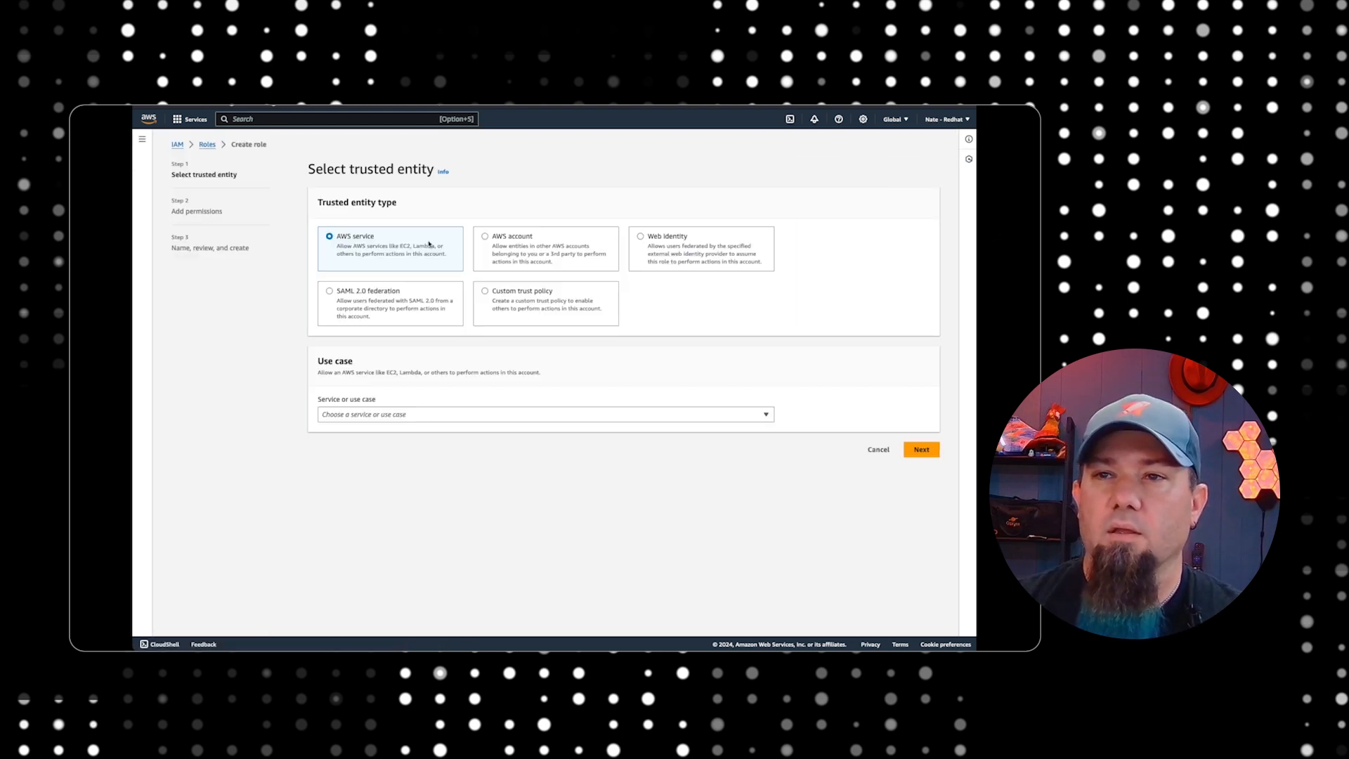
Set the role's trusted entity to another AWS account and enter the account ID copied from the Red Hat integration wizard
left_click(485, 238)
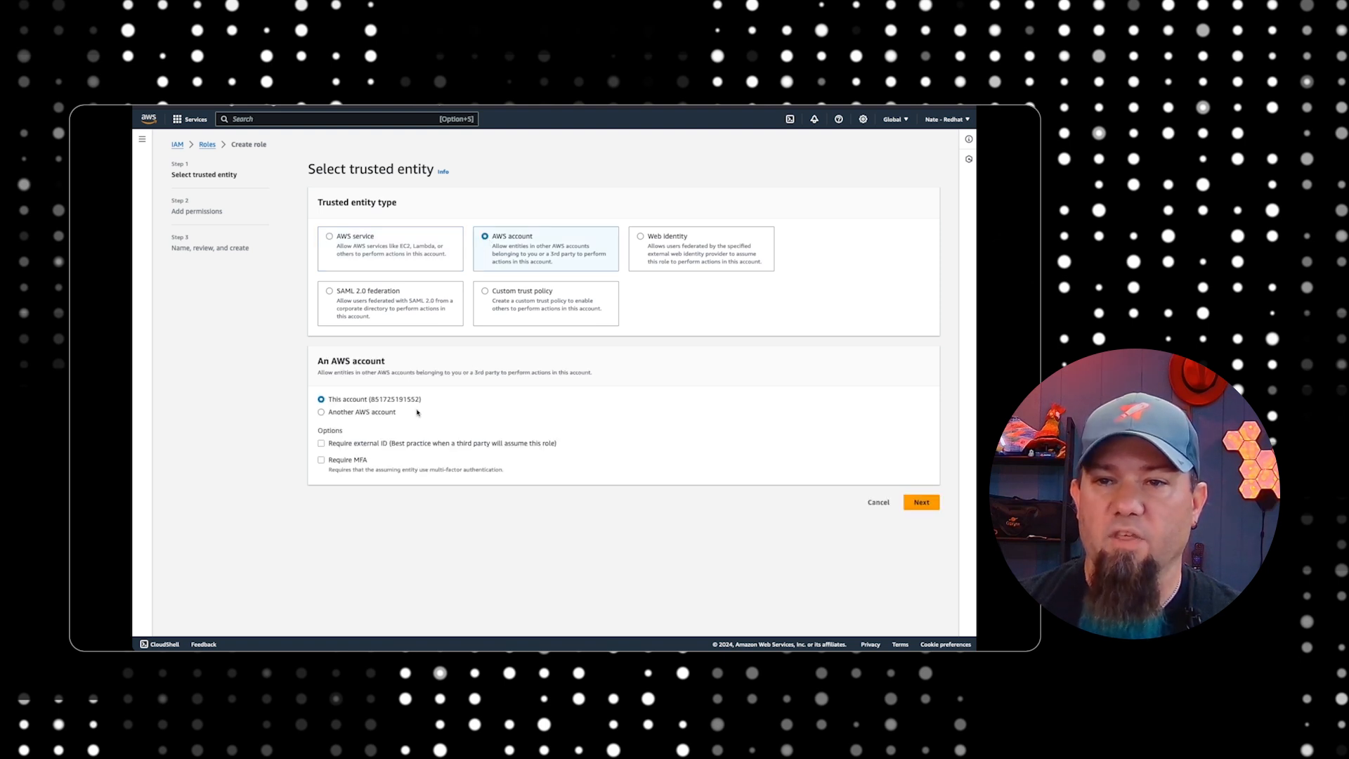
left_click(343, 414)
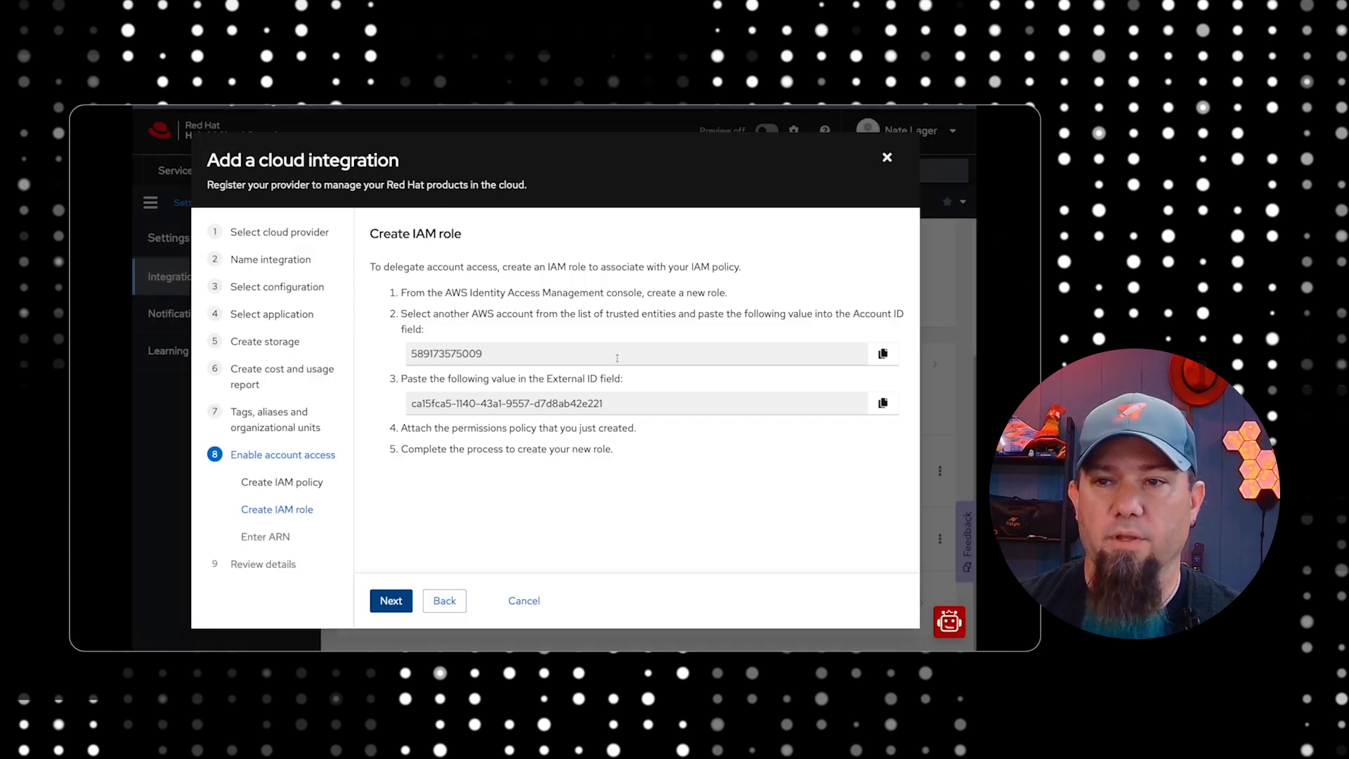
left_click(882, 353)
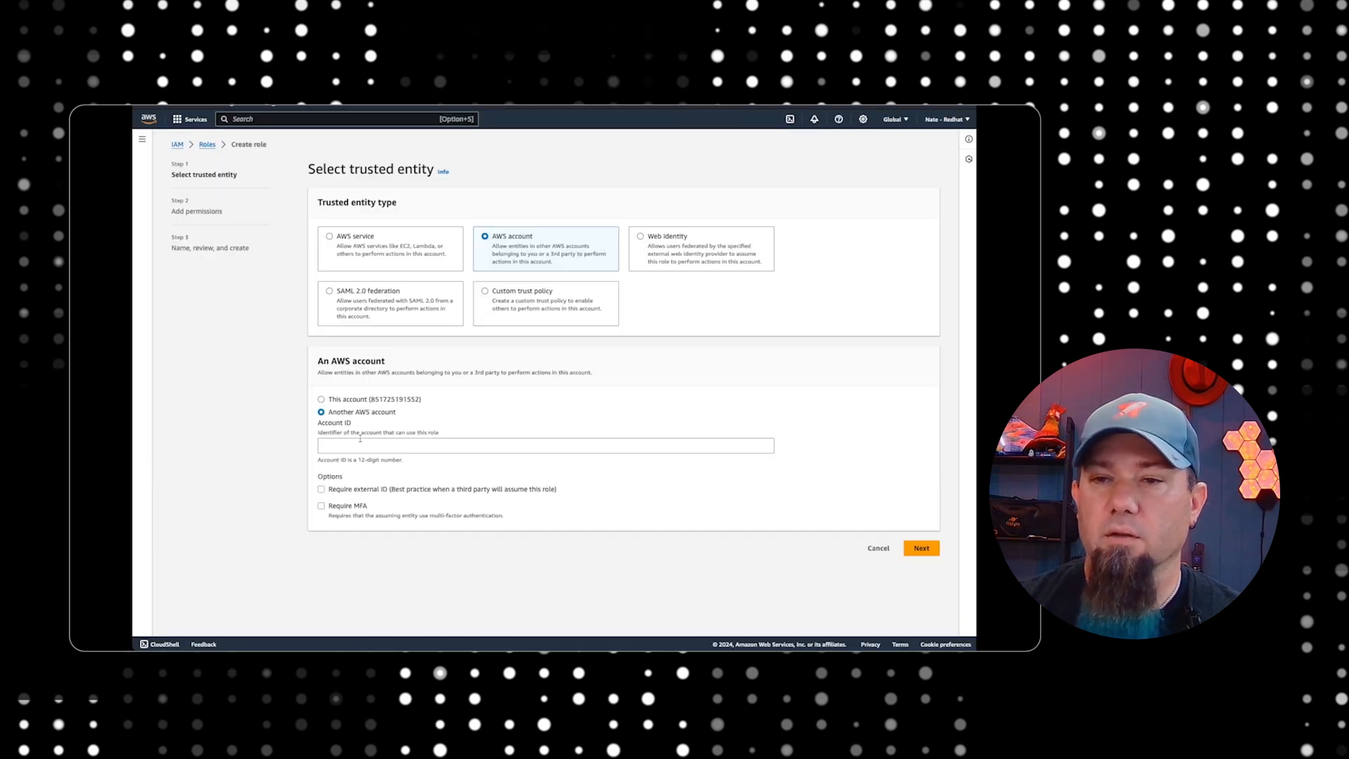
left_click(361, 446)
key("super+v")
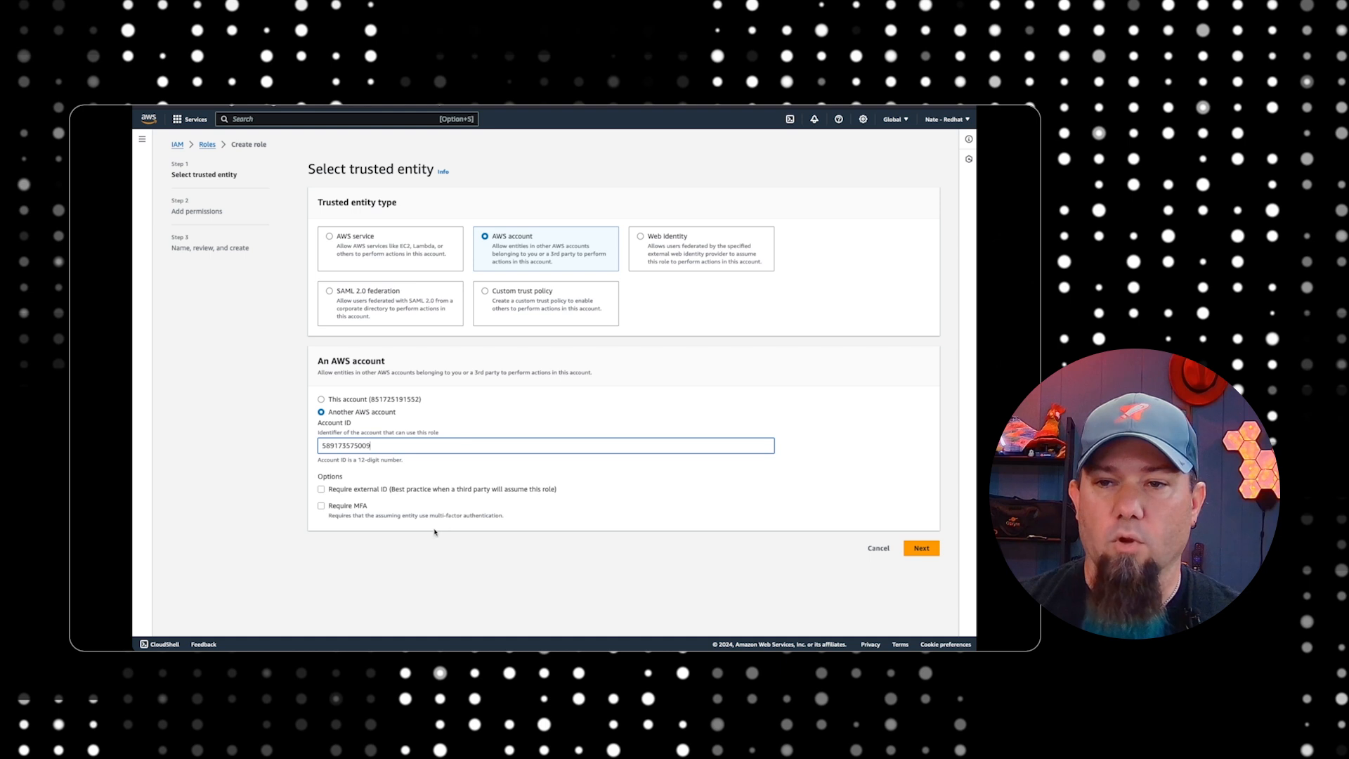
Require an external ID for the role, paste the external ID copied from the integration wizard, and continue to the permissions page
left_click(327, 489)
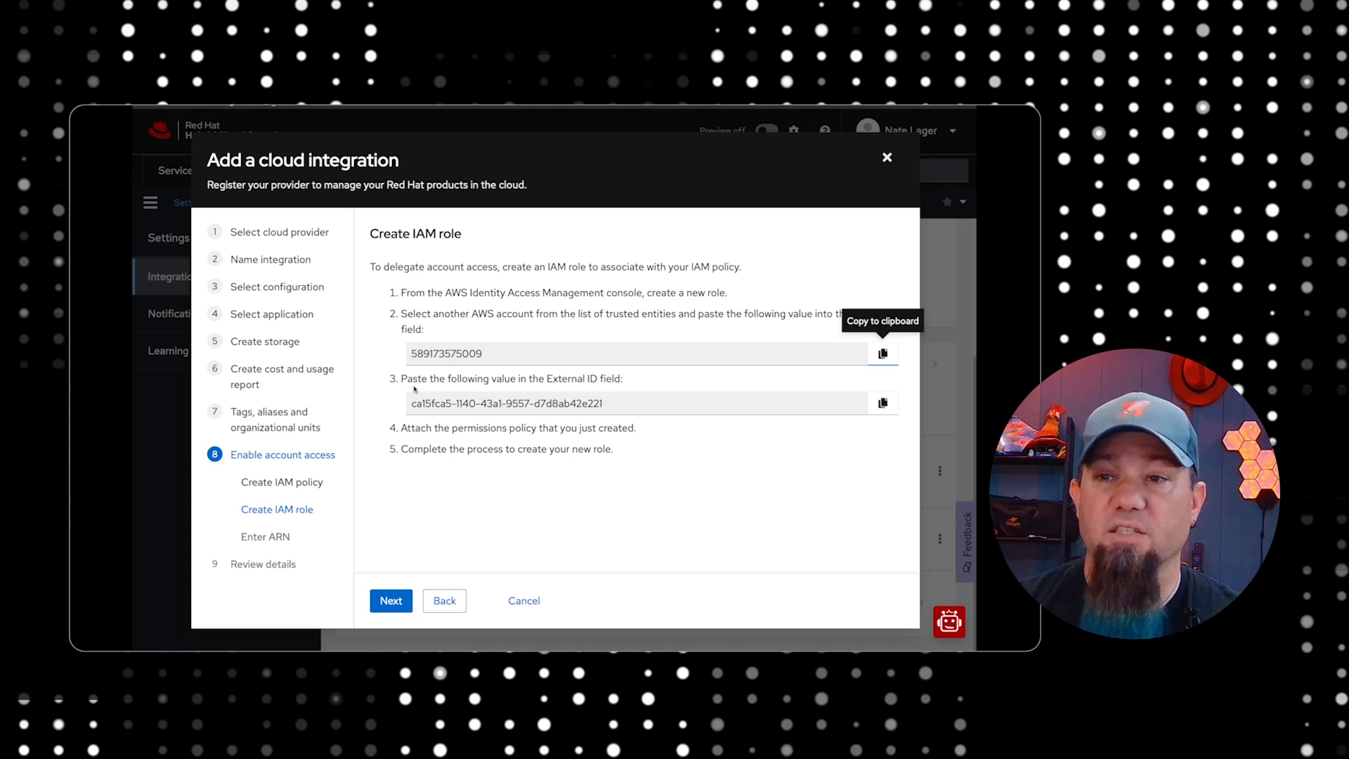
left_click(882, 403)
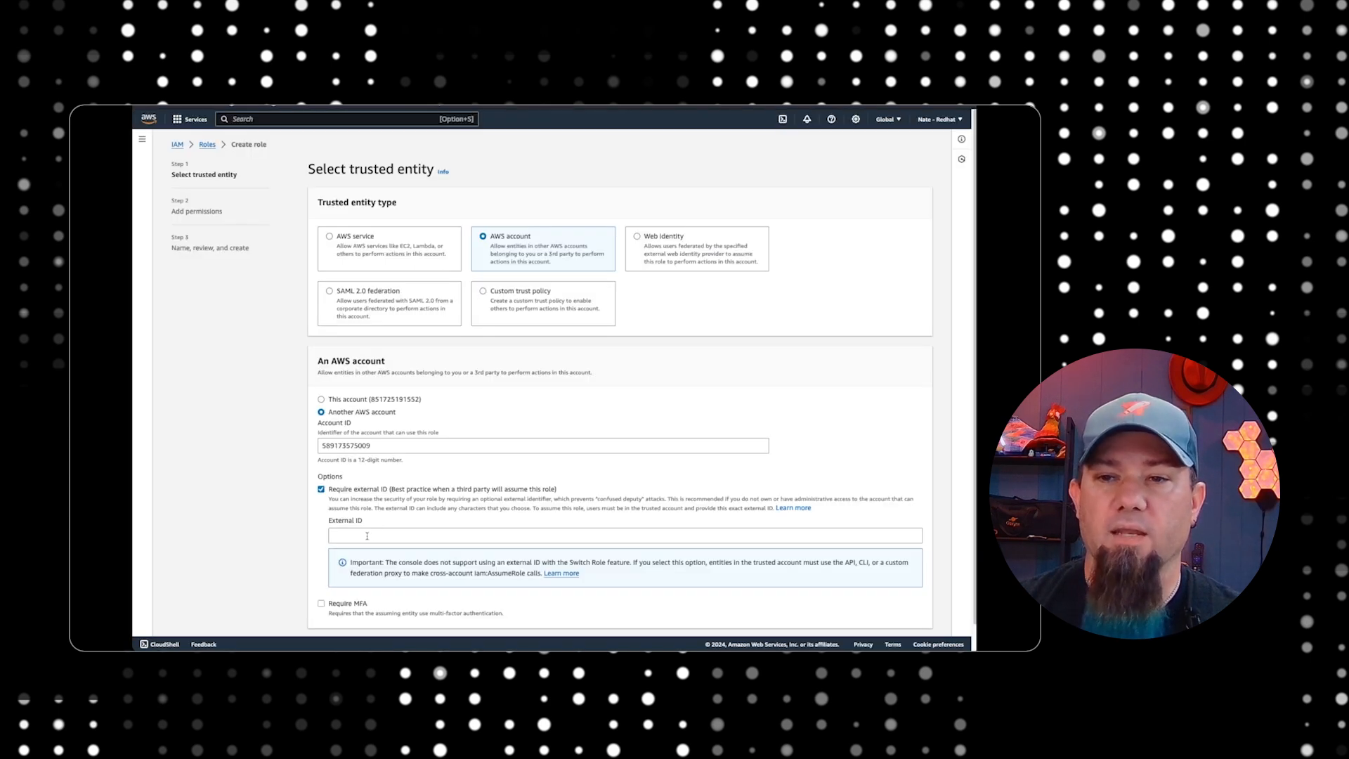
left_click(367, 536)
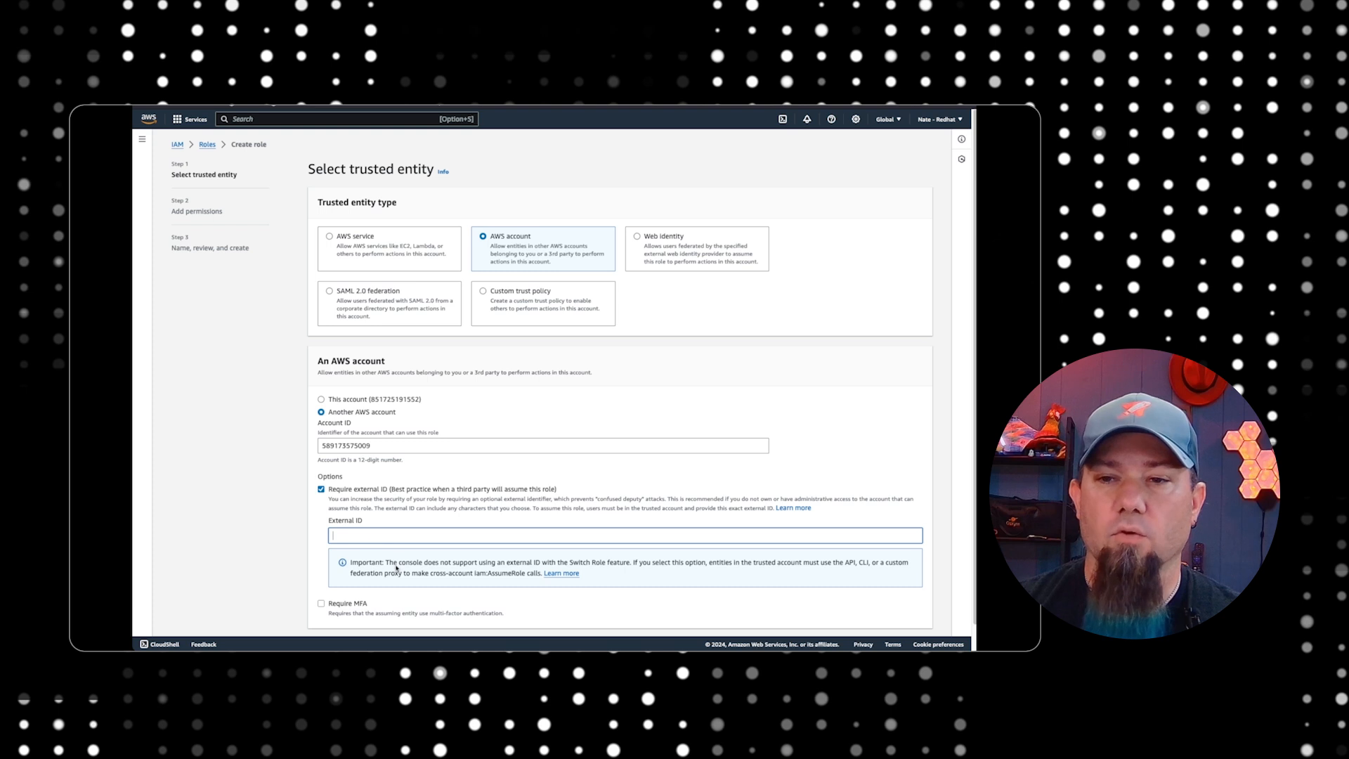
key("ctrl+v")
scroll(510, 532, "down", 1)
left_click(914, 619)
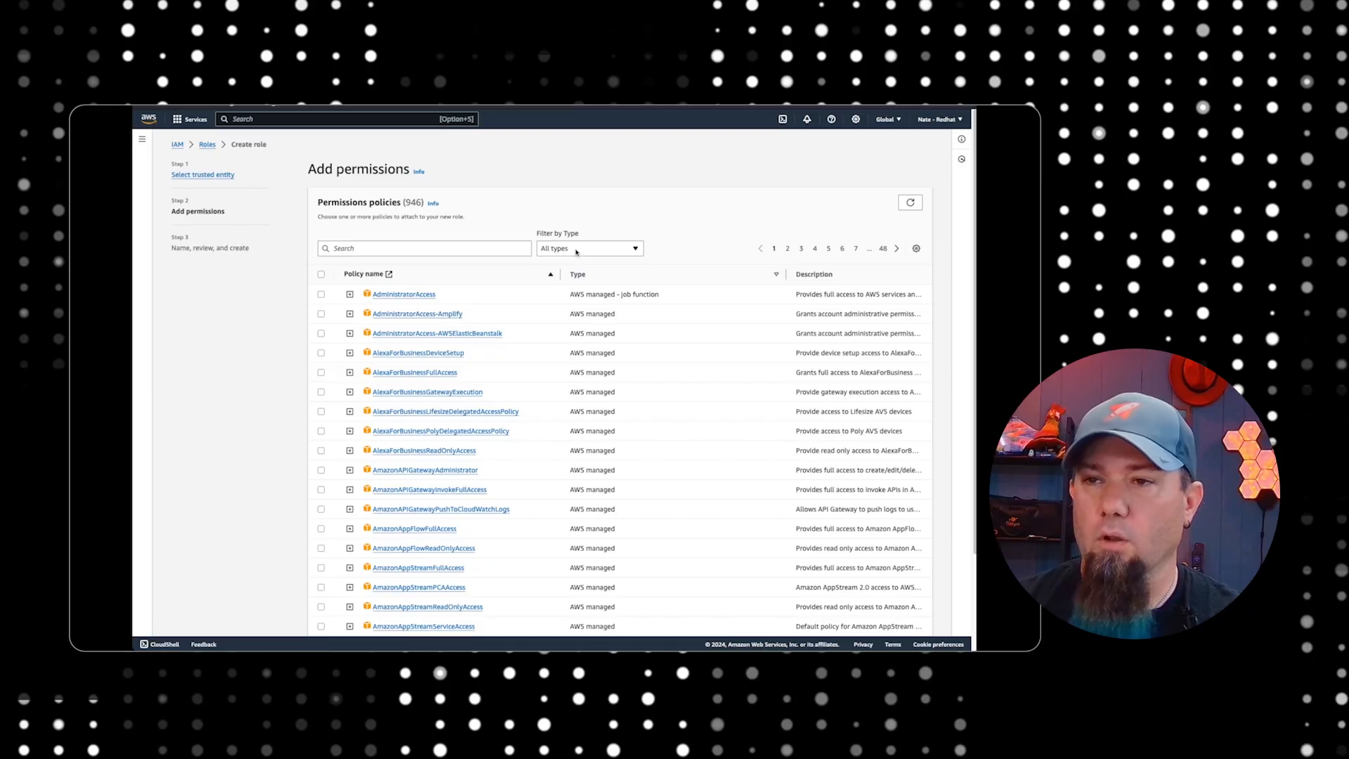
Filter the permissions policies to customer managed, attach the rhel-cost-demo policy to the role, and continue to the review page
left_click(576, 249)
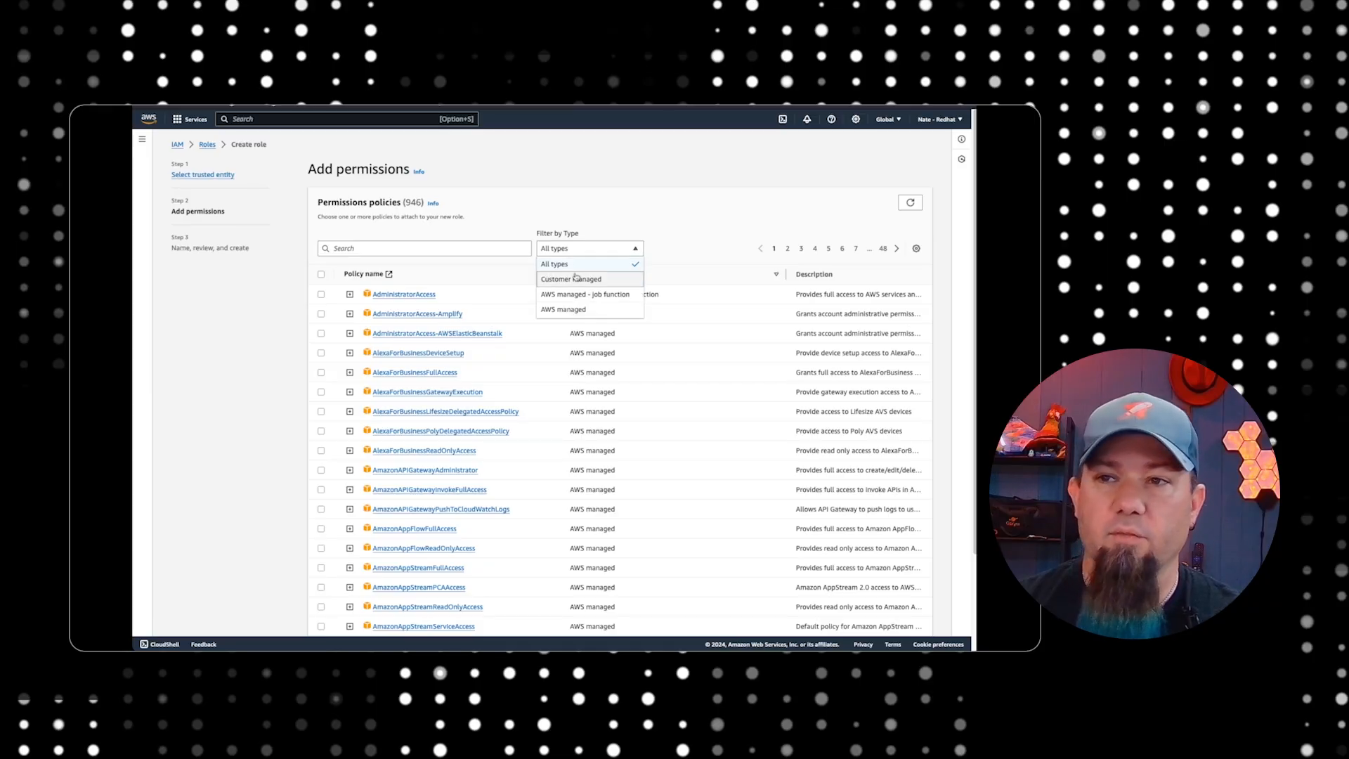
left_click(575, 279)
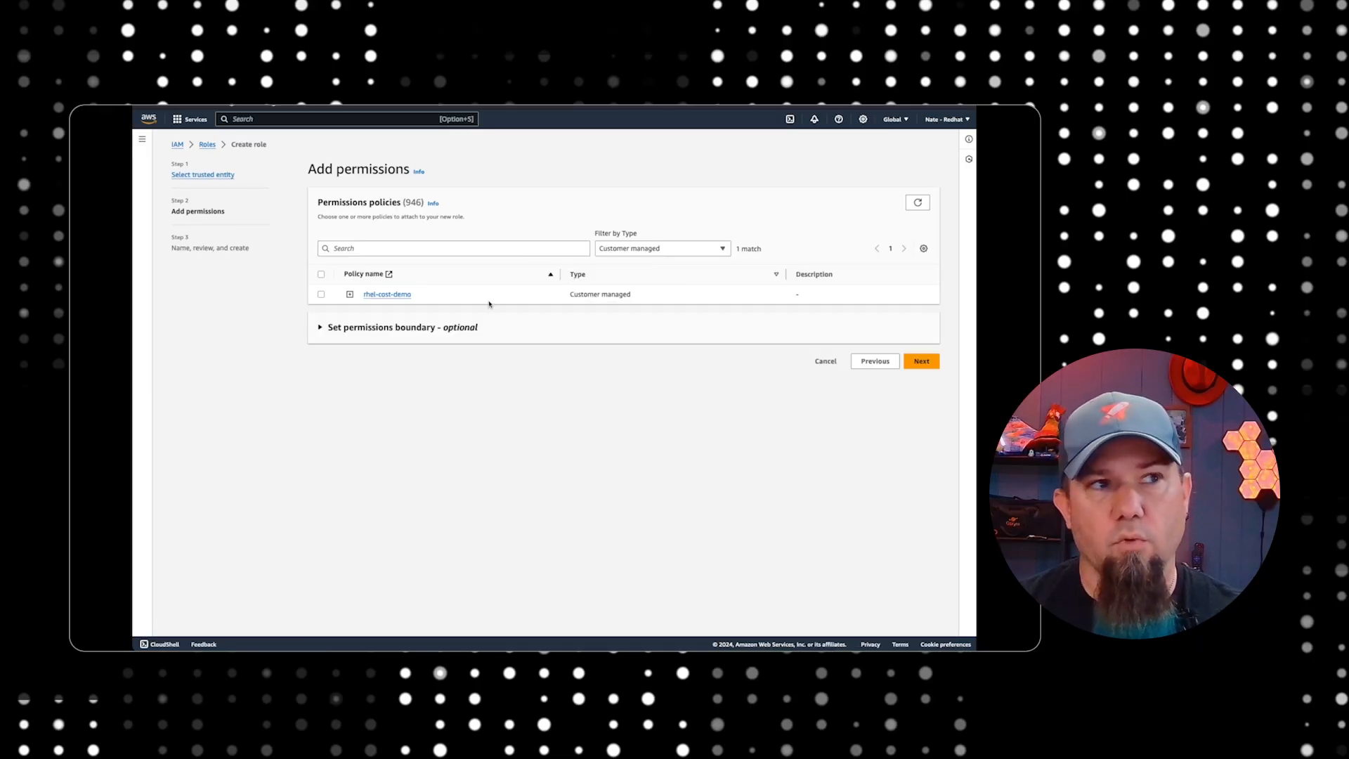
left_click(321, 295)
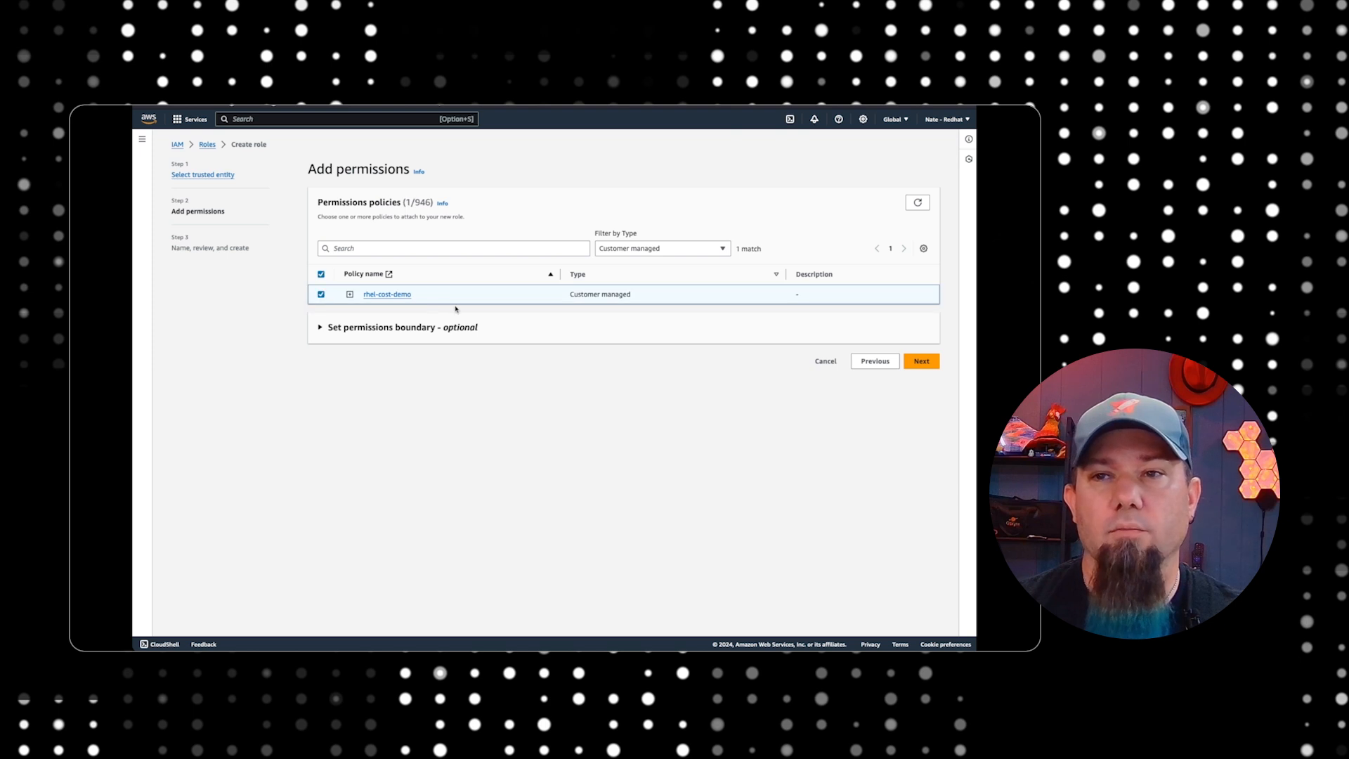
left_click(921, 361)
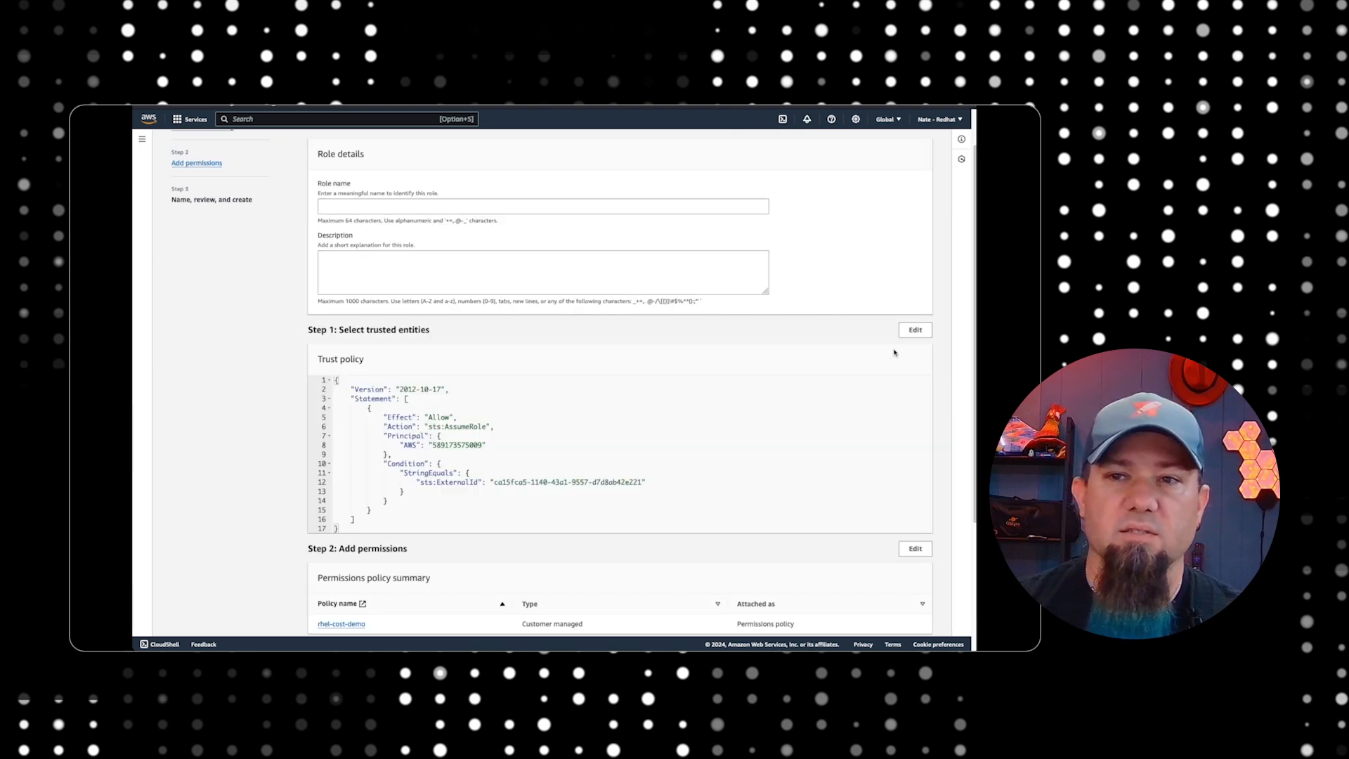
Name the role rhel-cost-demo-role and create it
scroll(508, 251, "up", 1)
scroll(507, 249, "down", 2)
scroll(507, 250, "up", 2)
left_click(376, 251)
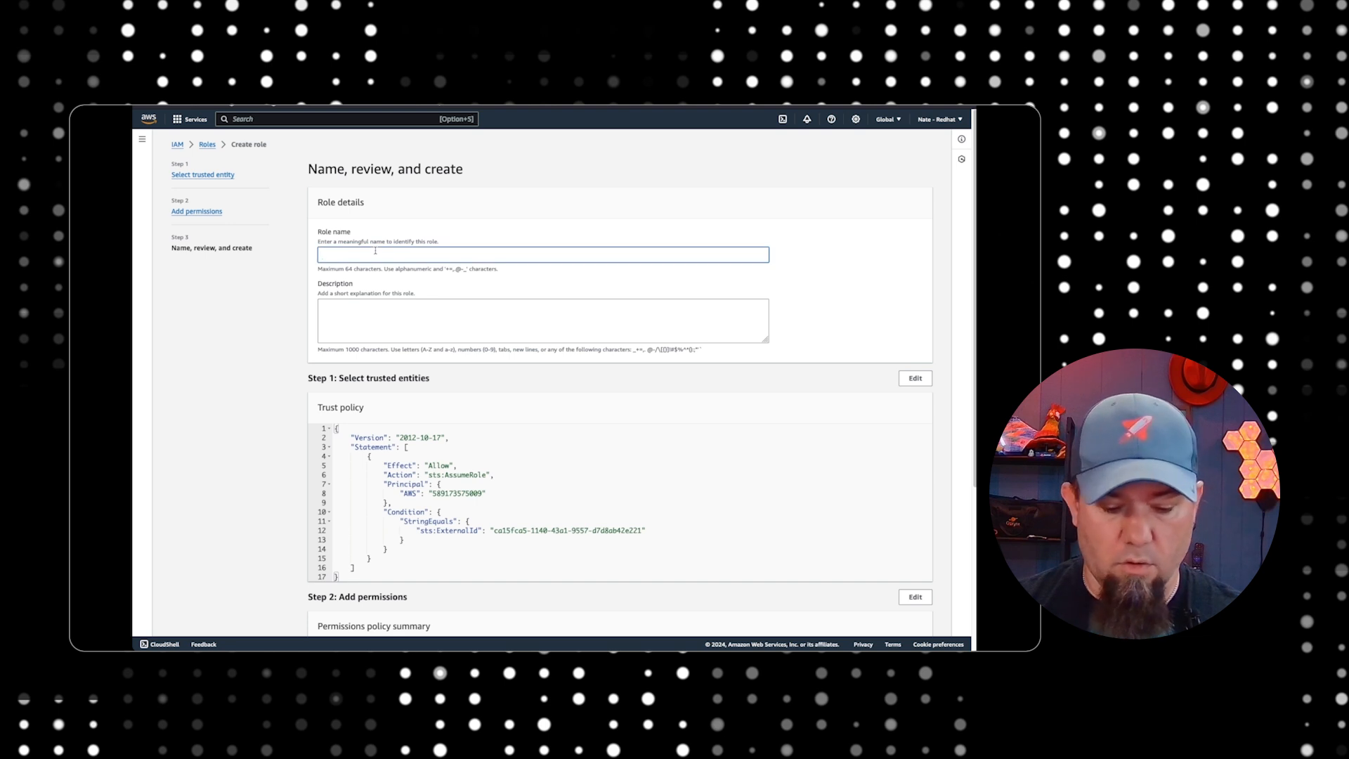
type("rhel-cos")
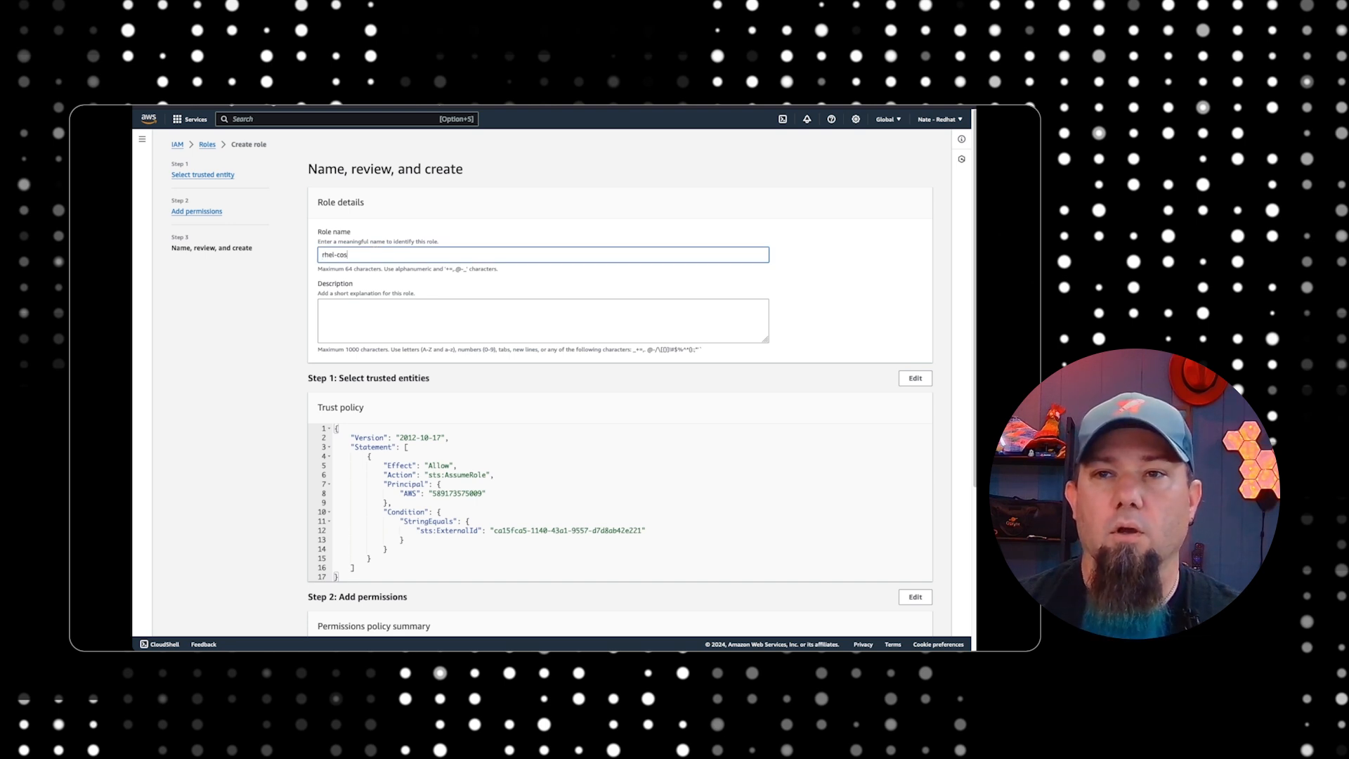
type("t-demo-rol")
key("BackSpace")
key("BackSpace")
key("BackSpace")
type("demo-rol")
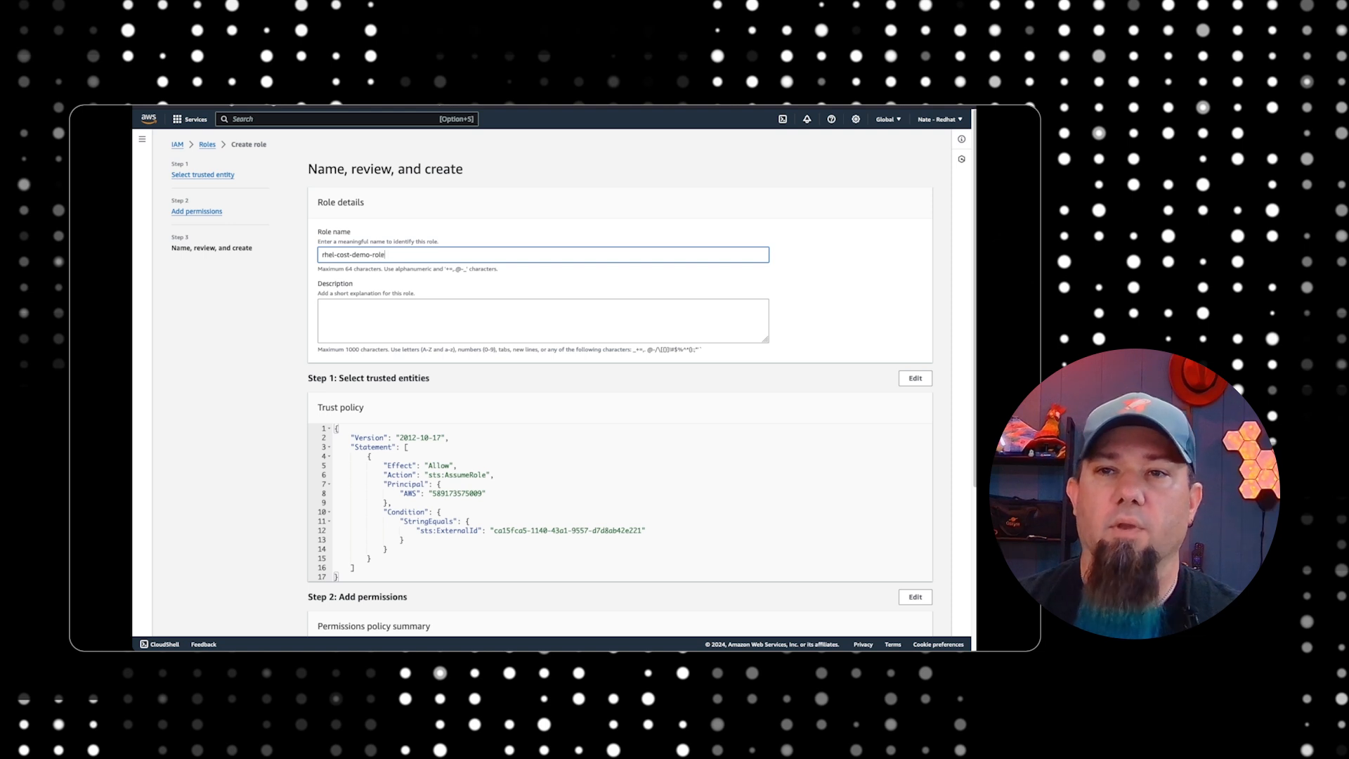
scroll(371, 317, "down", 3)
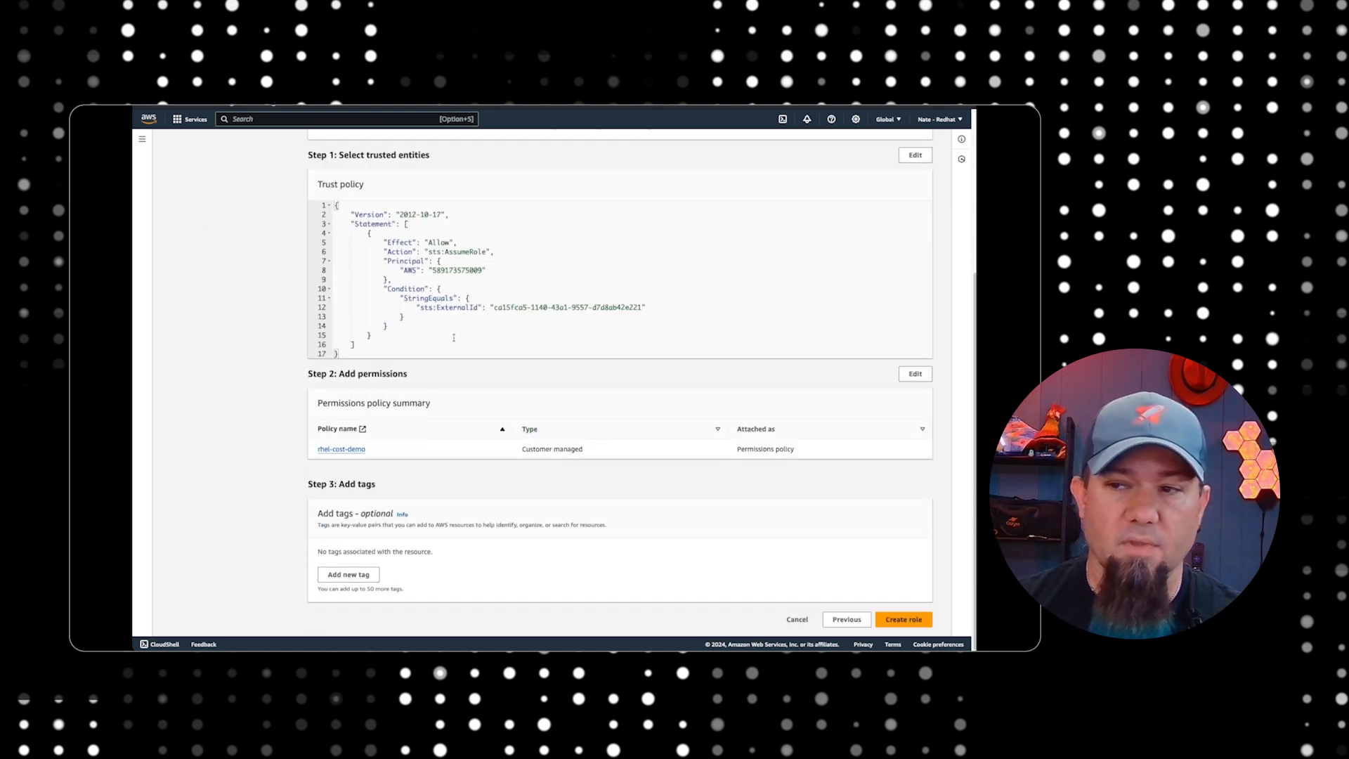
left_click(904, 619)
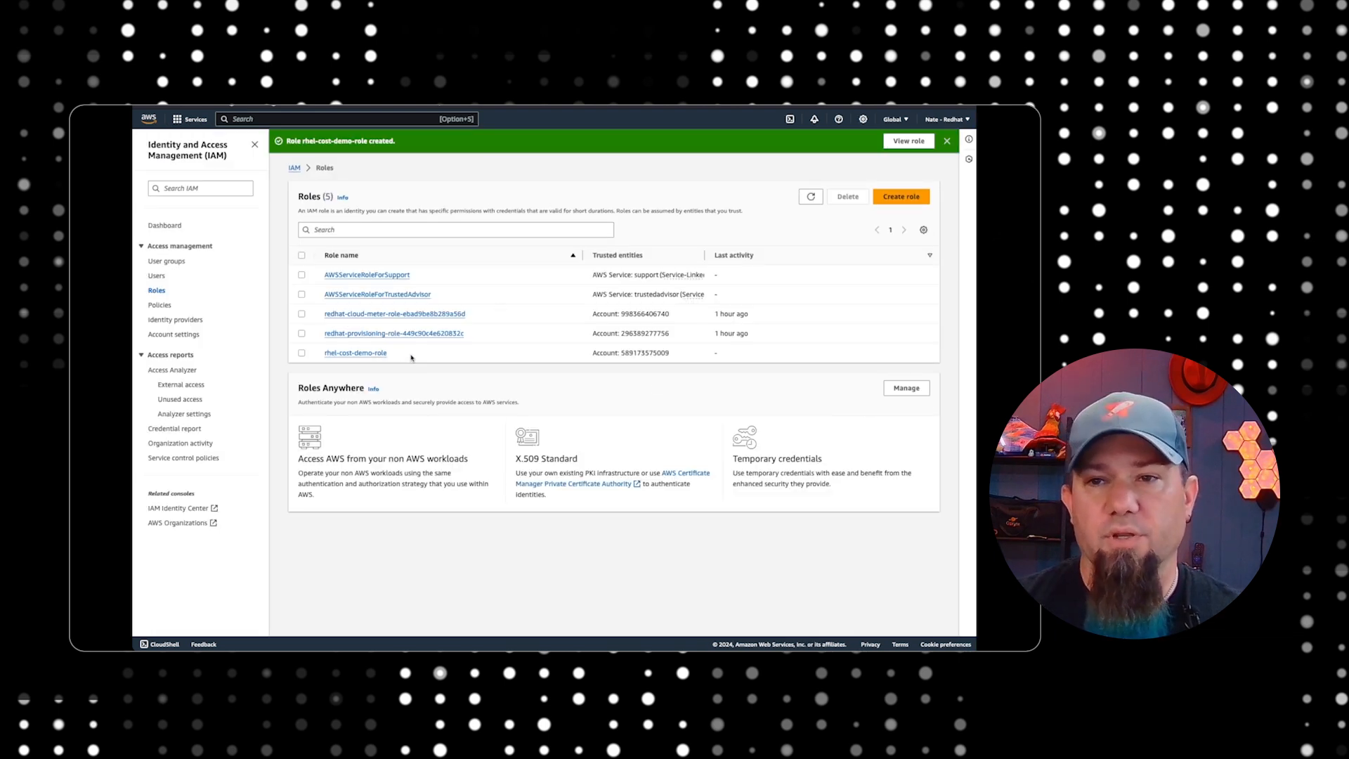
Advance the integration wizard to the ARN page, switch to AWS IAM, open rhel-cost-demo-role and copy its ARN
triple_click(411, 357)
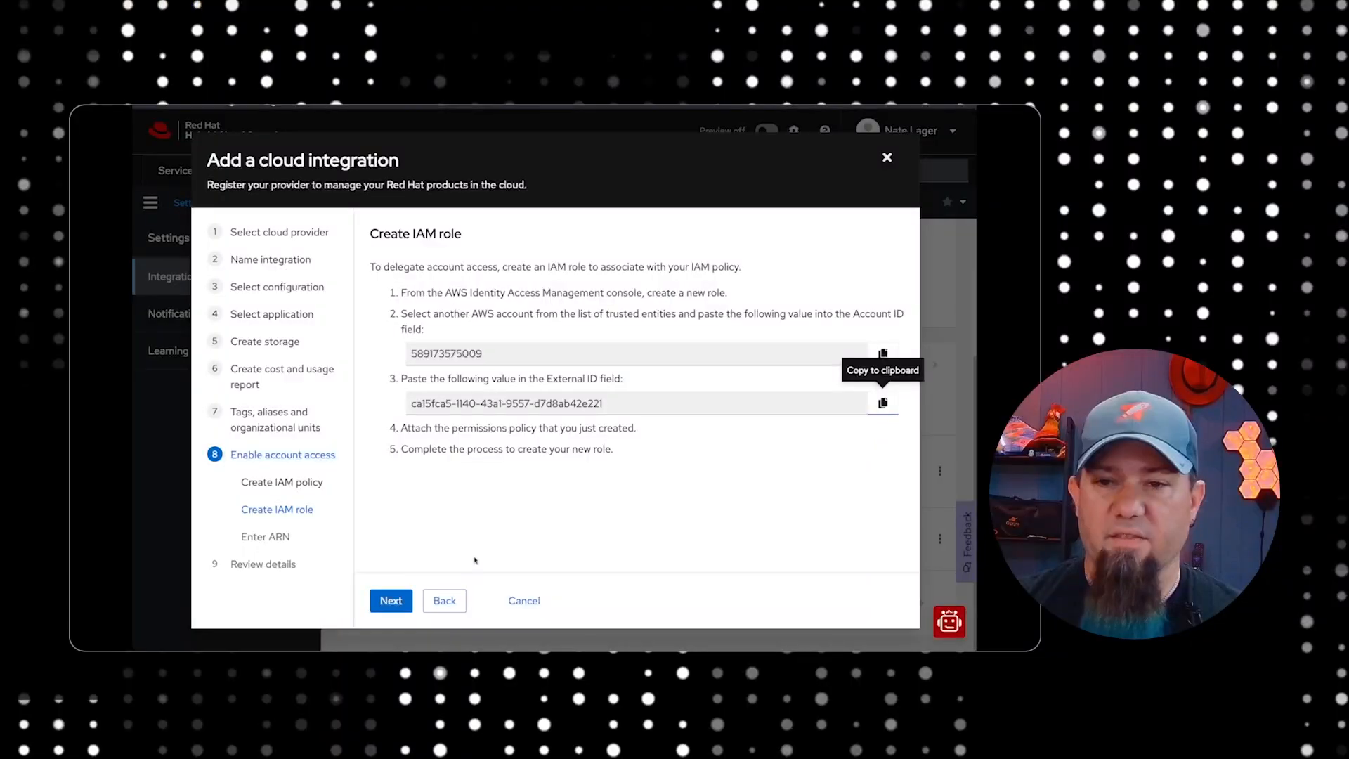
left_click(392, 603)
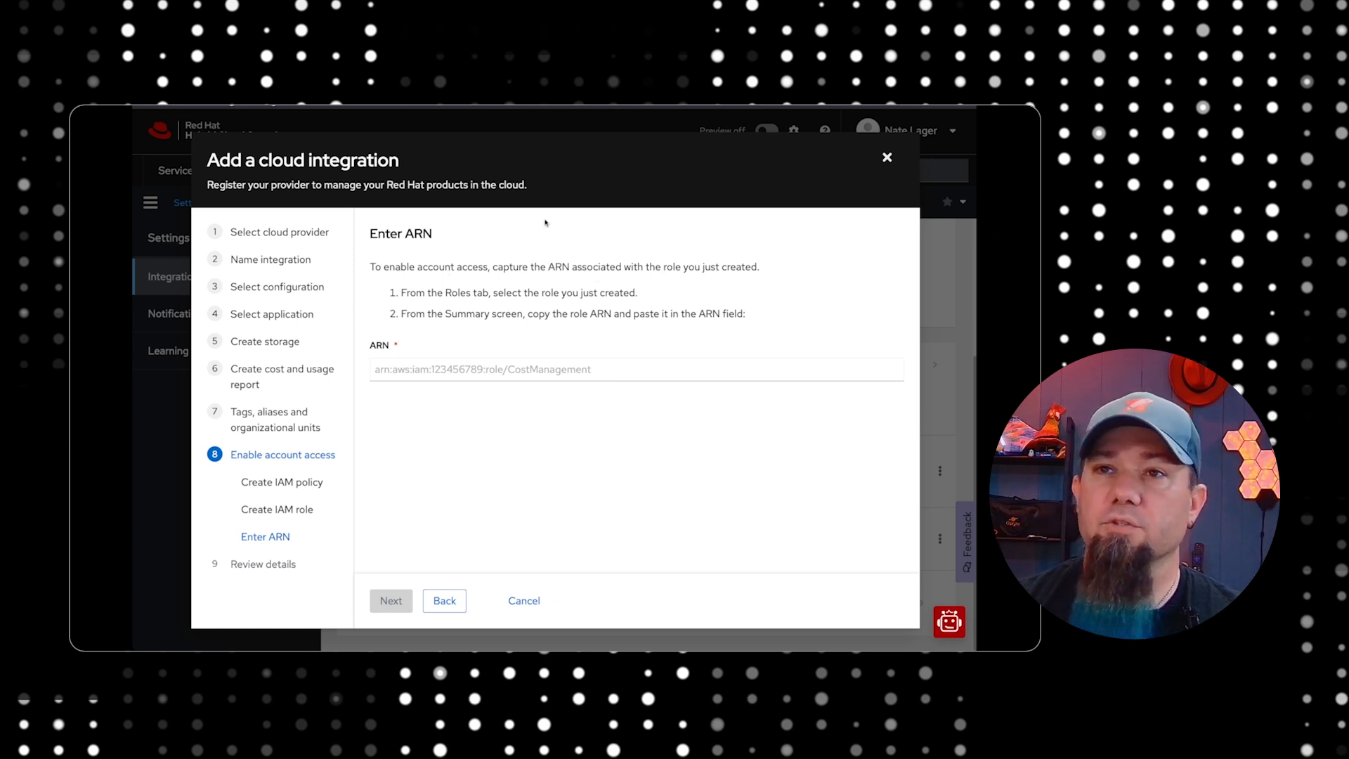
left_click(464, 106)
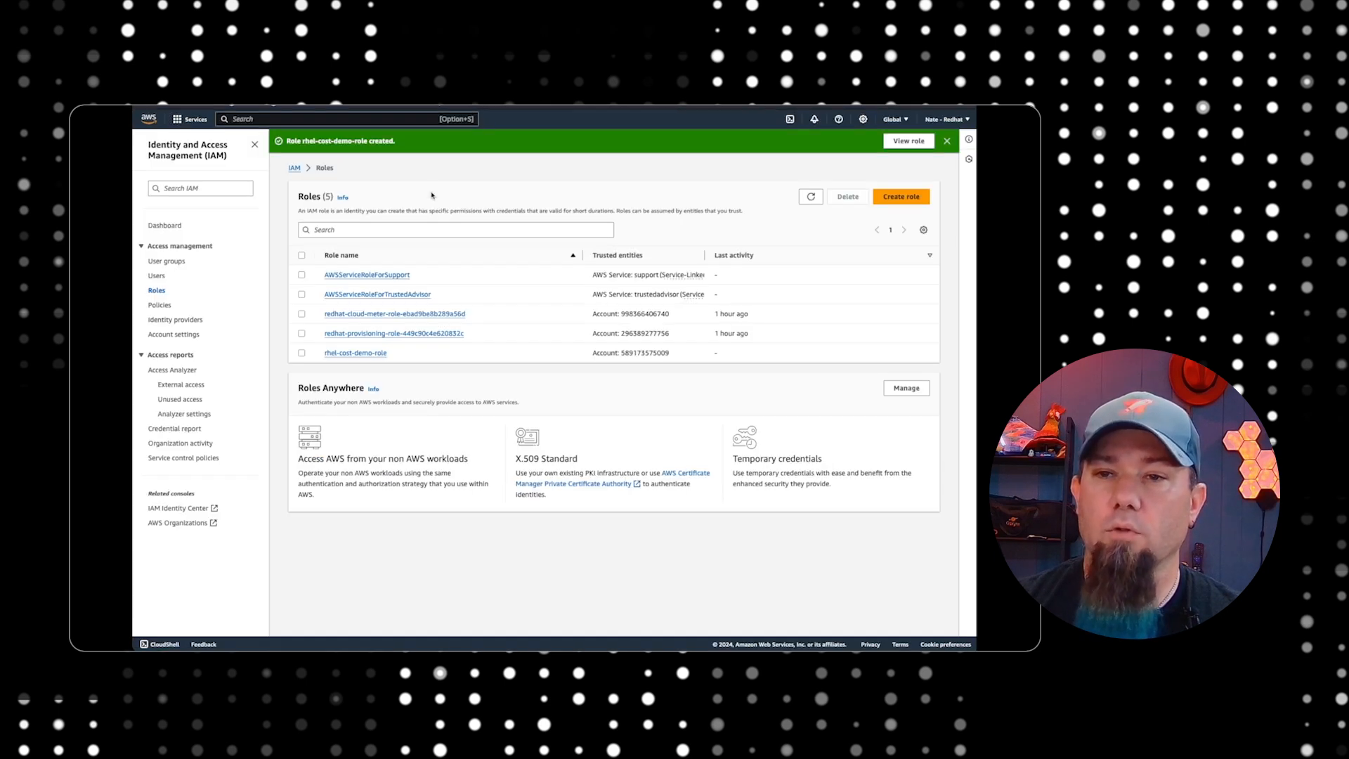
left_click(343, 355)
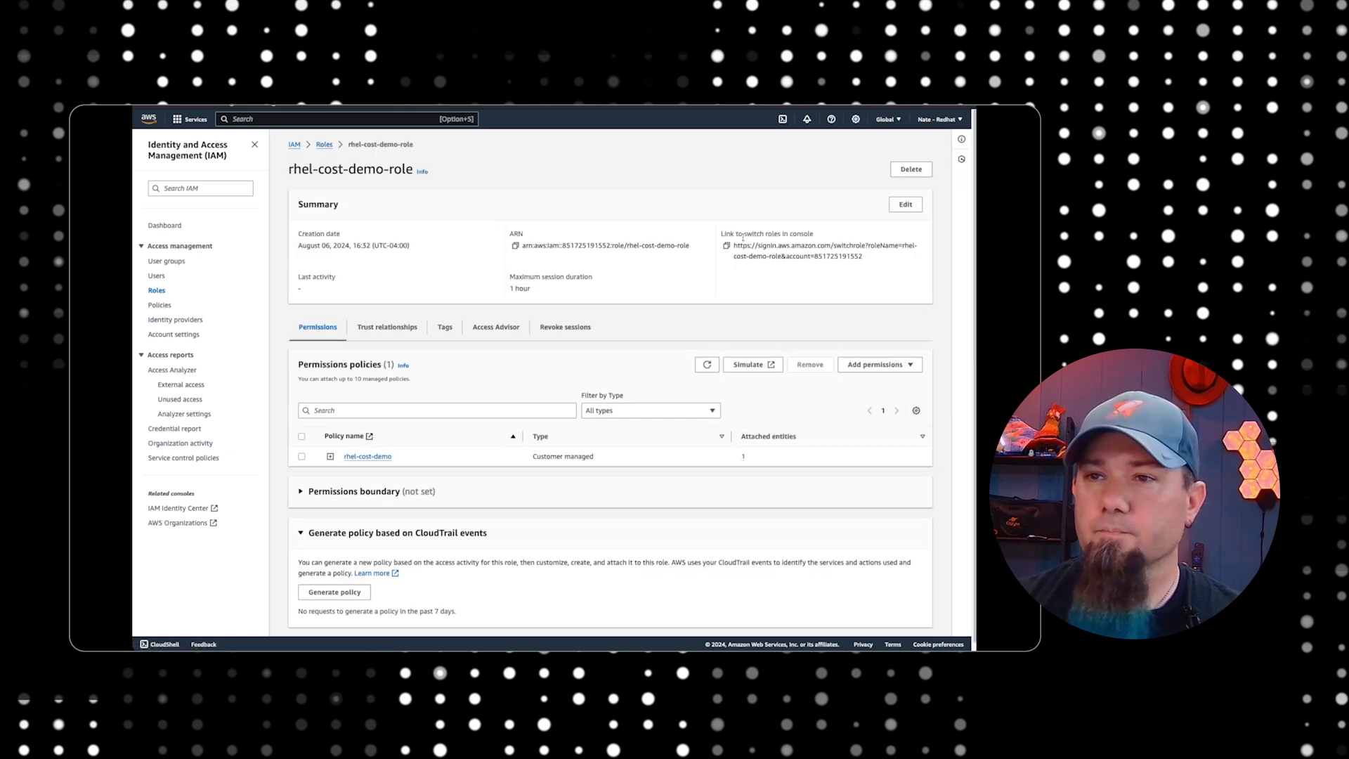
left_click(515, 246)
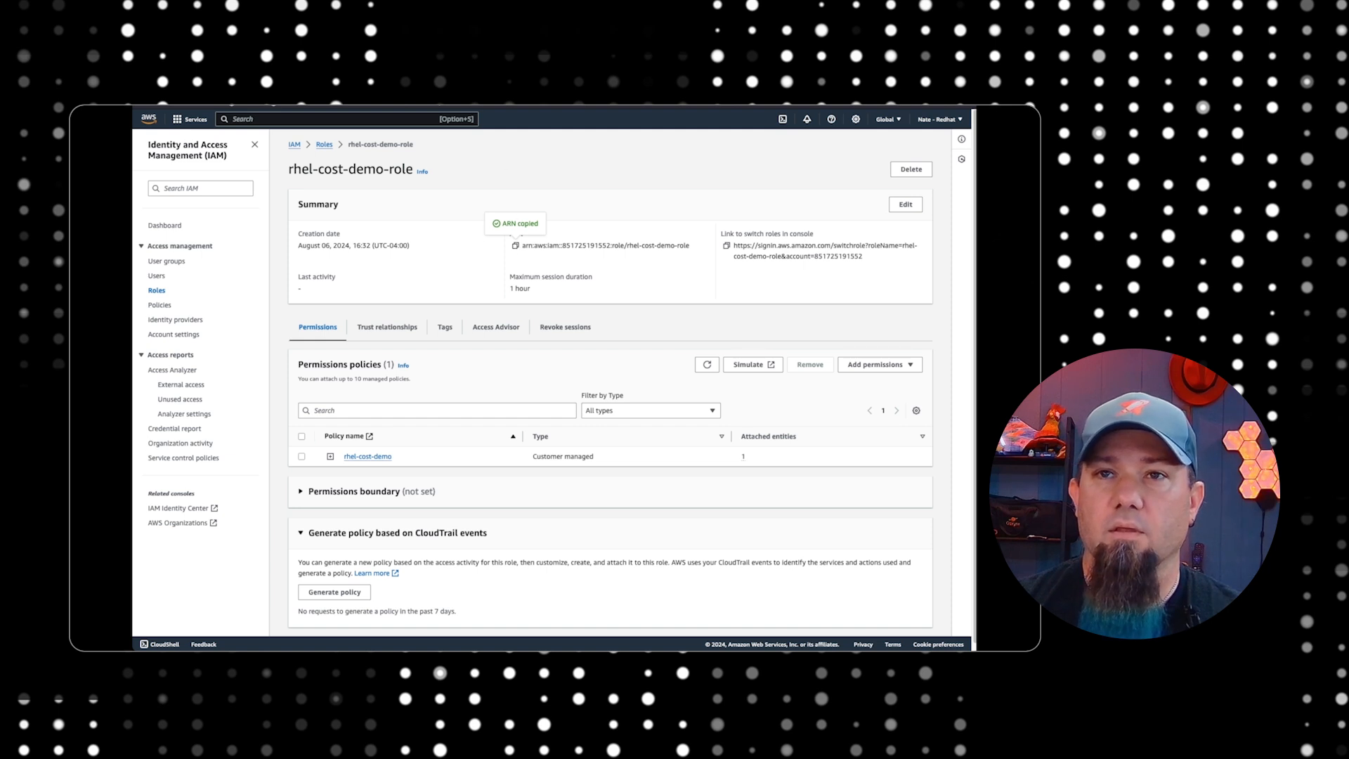
Return to the Red Hat integration wizard, paste the copied role ARN, and continue to the review page
left_click(298, 107)
left_click(425, 371)
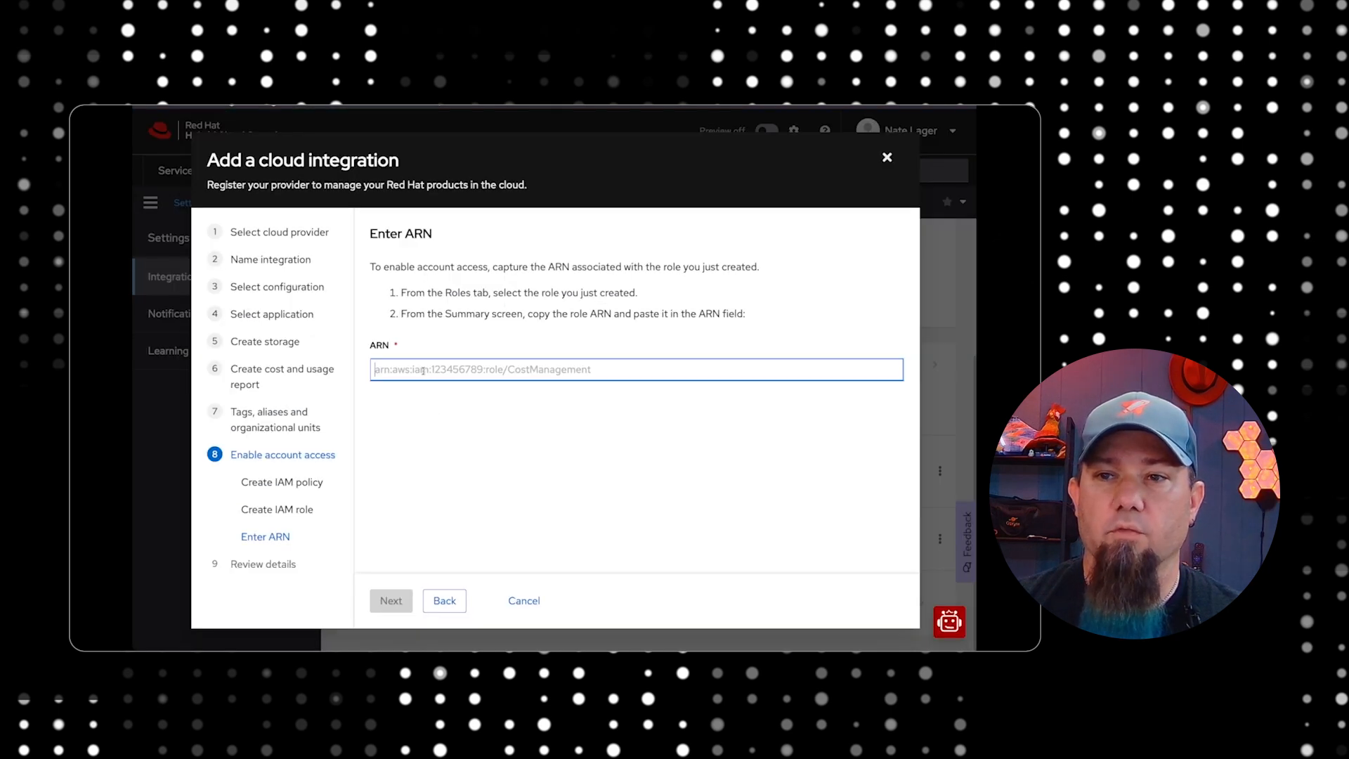
key("ctrl+v")
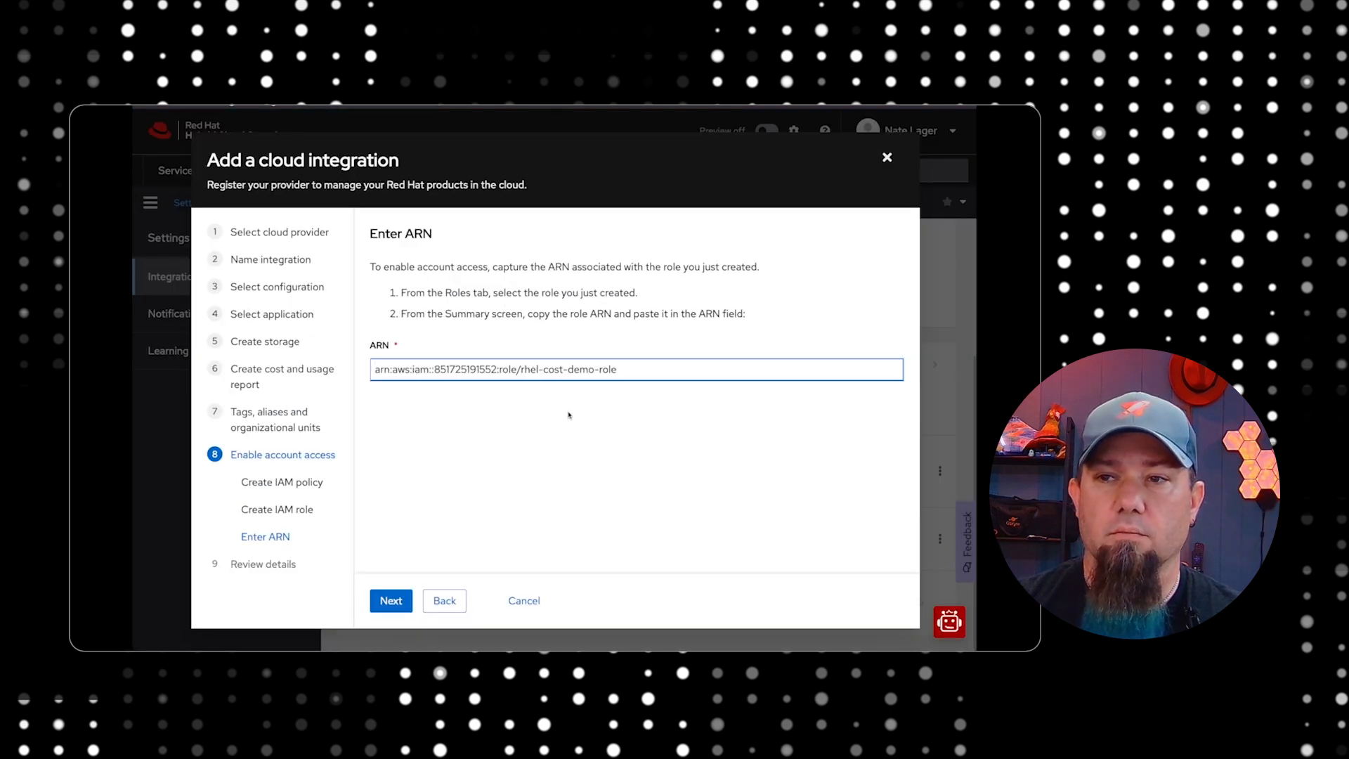
left_click(391, 601)
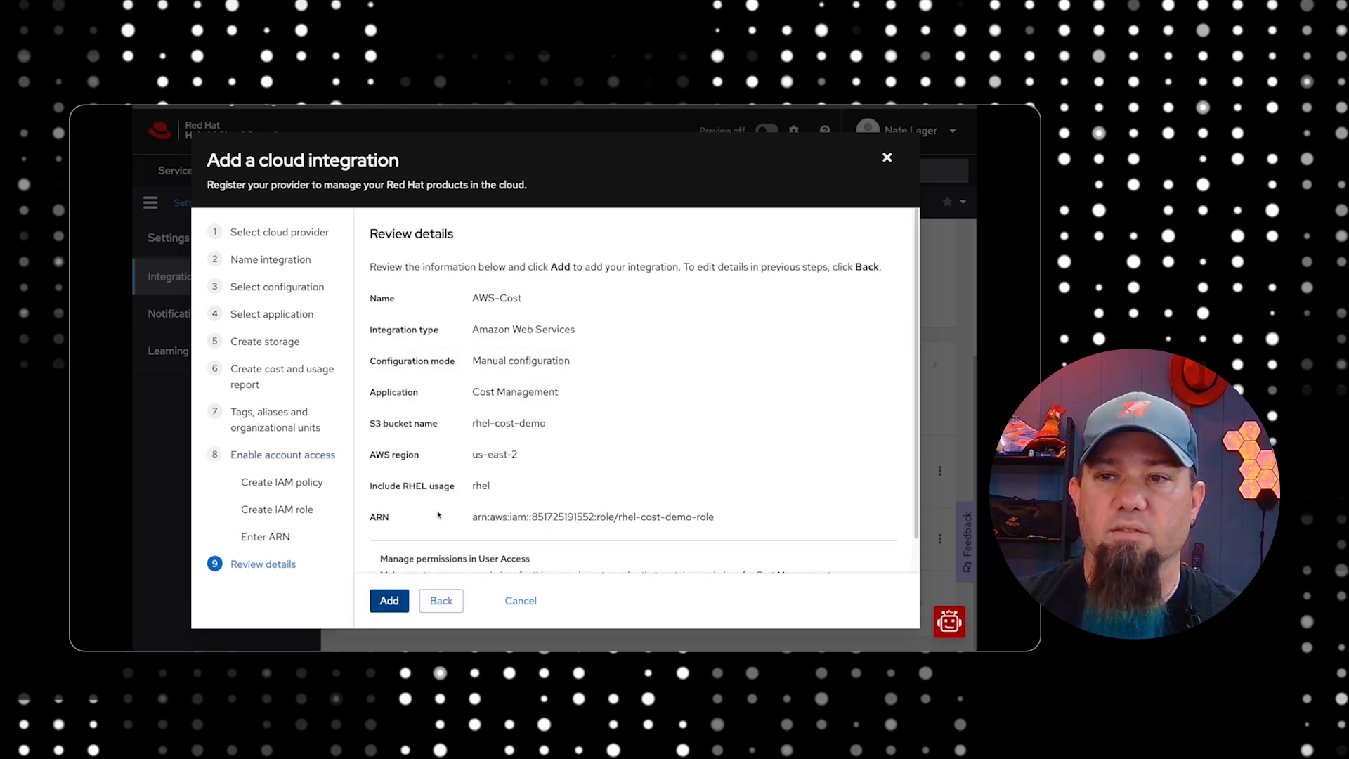
Review the AWS-Cost integration details, add the integration, and exit the wizard to its entry in the integrations list
scroll(566, 390, "down", 1)
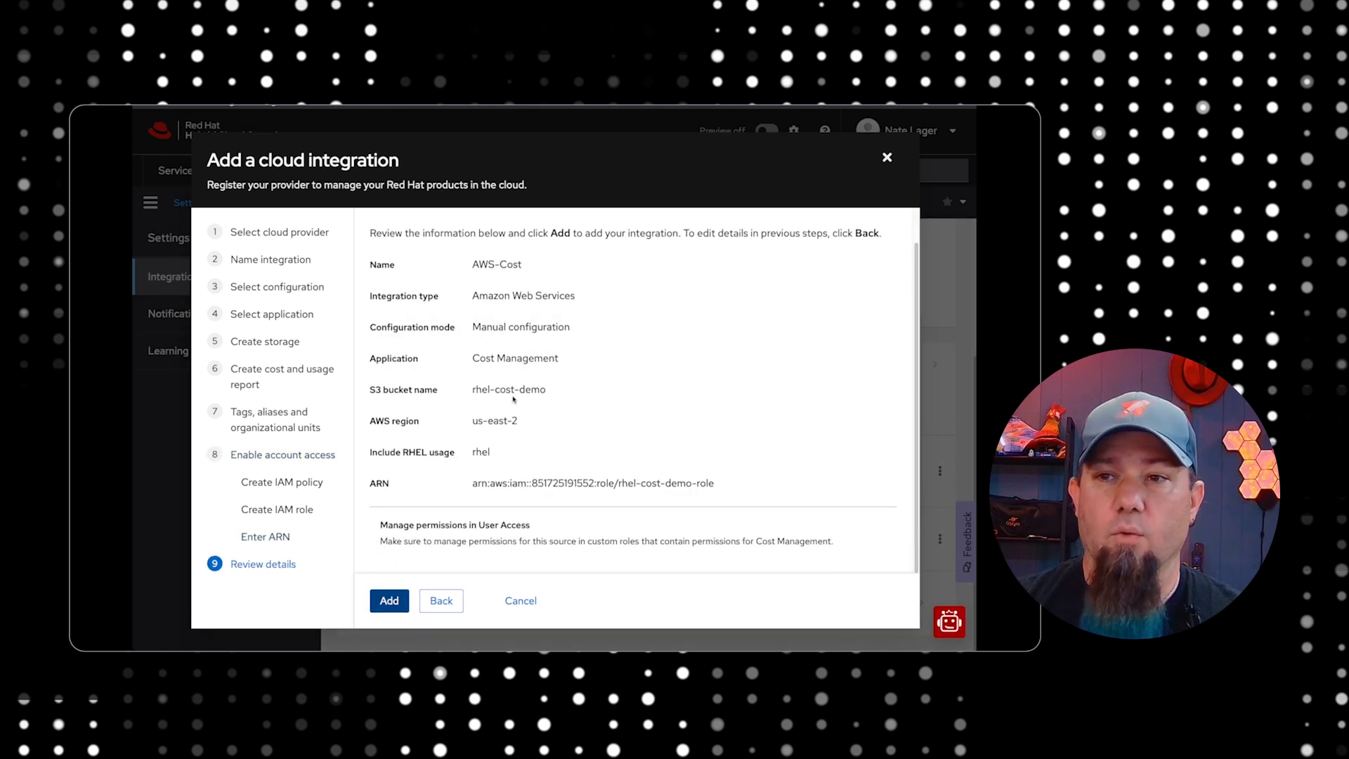
scroll(513, 398, "down", 1)
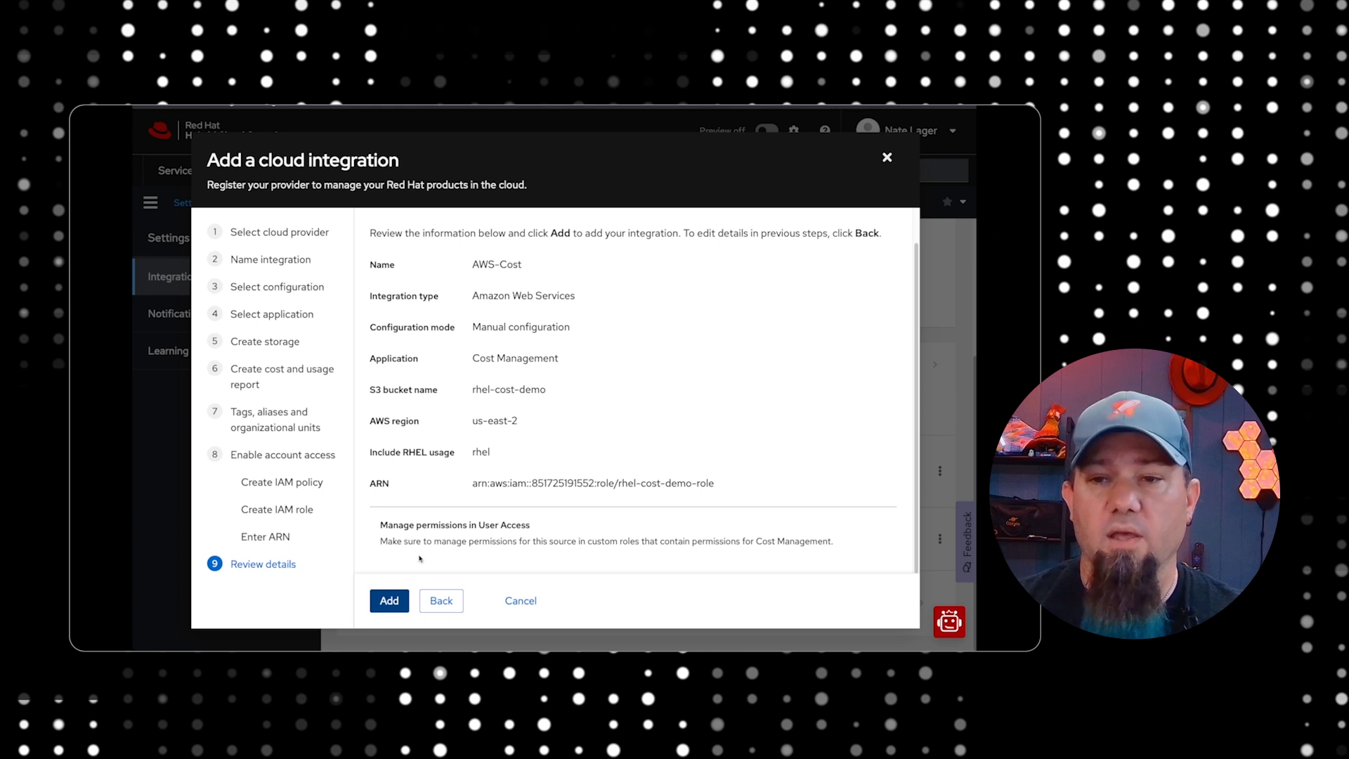
left_click(391, 601)
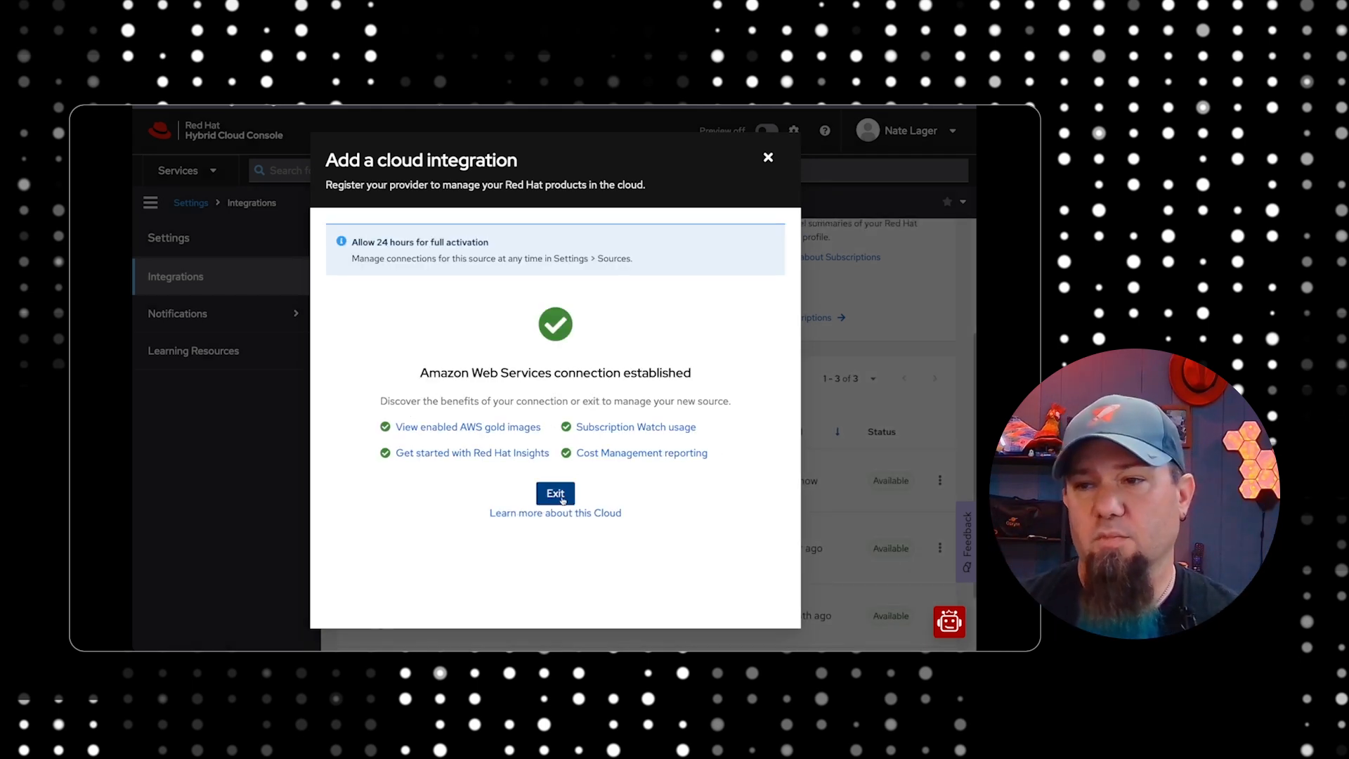
left_click(562, 497)
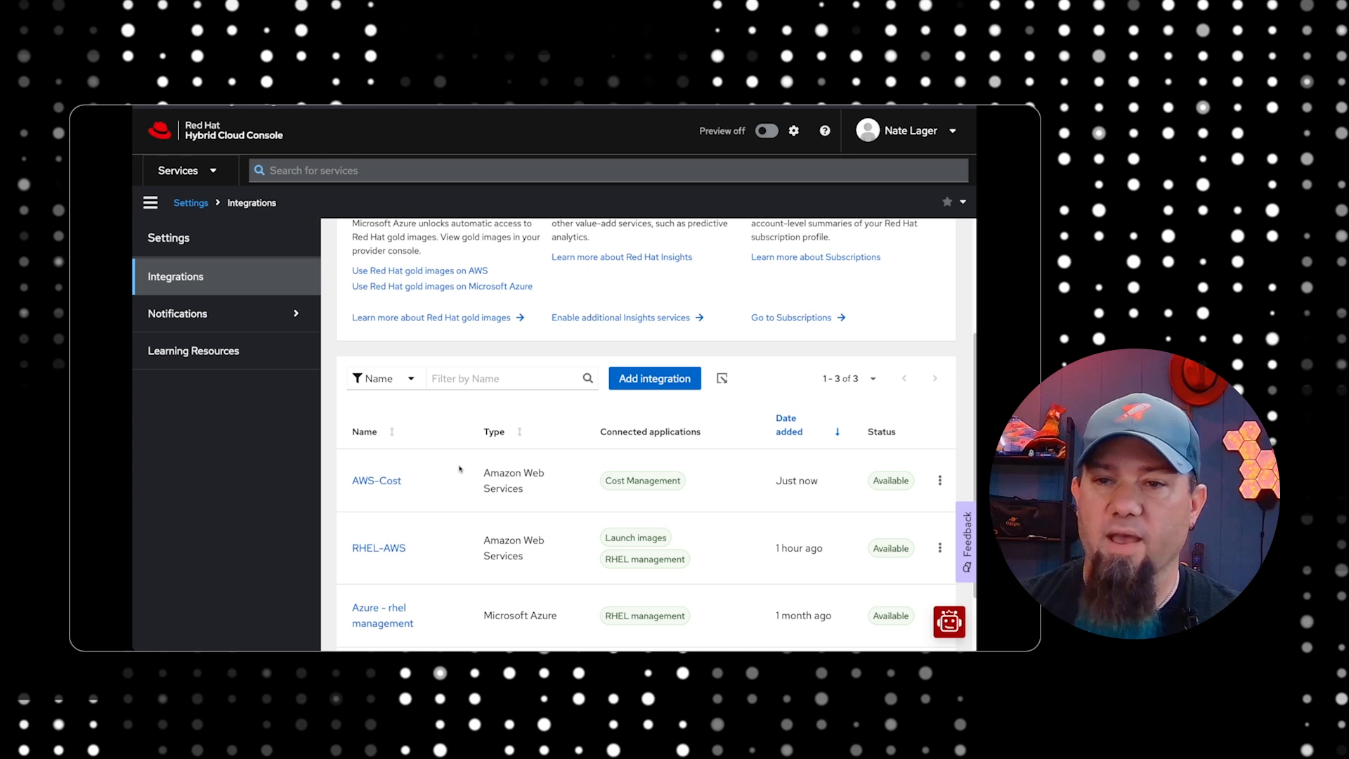
left_click_drag(327, 470, 560, 497)
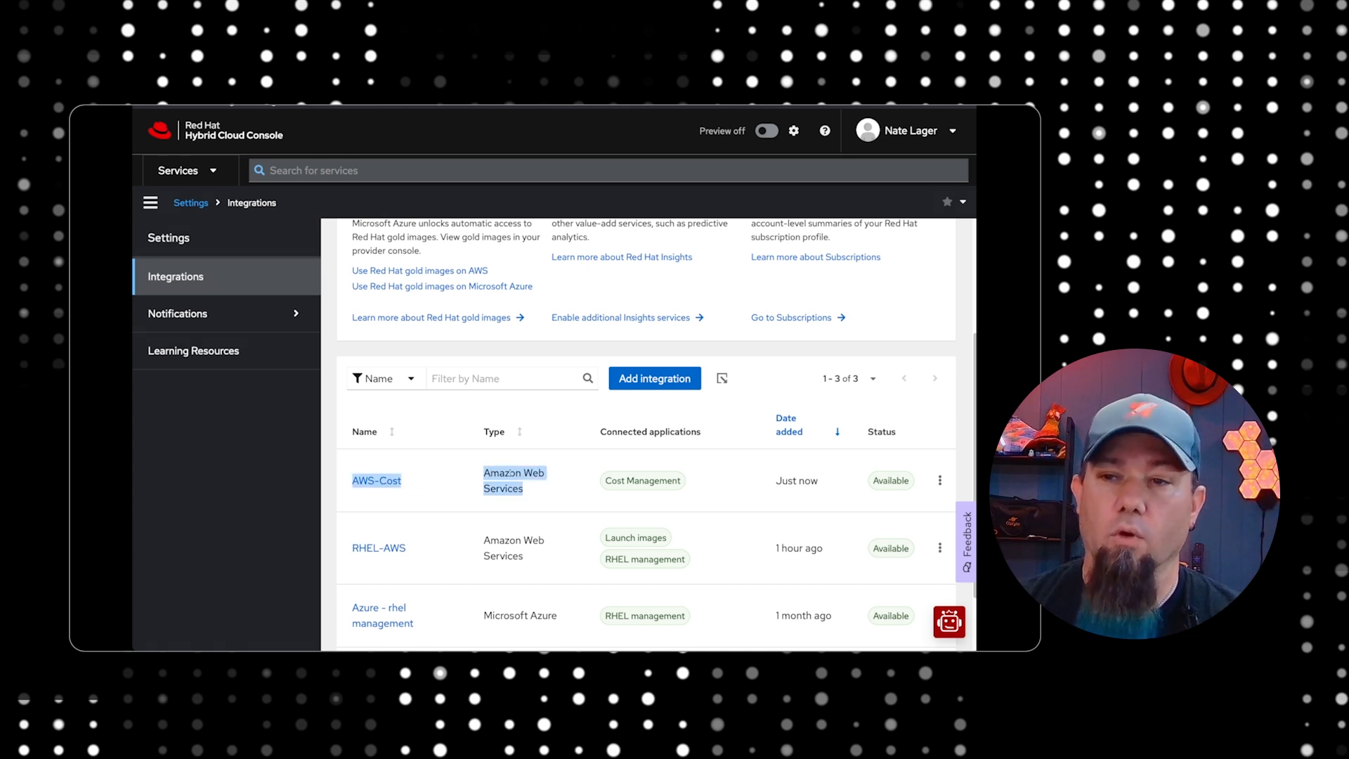
left_click(539, 497)
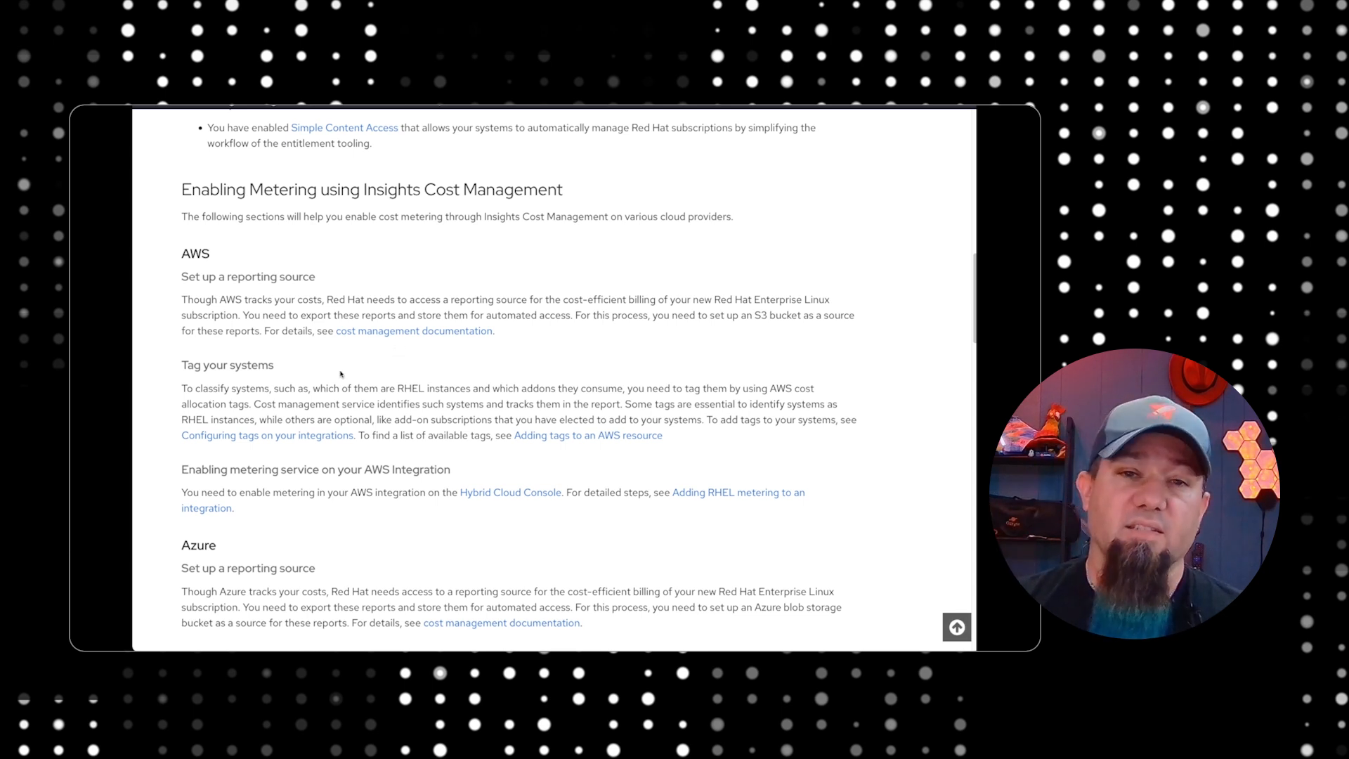
Read the AWS sections on setting up a reporting source and tagging systems in the metering documentation
left_click_drag(177, 247, 560, 331)
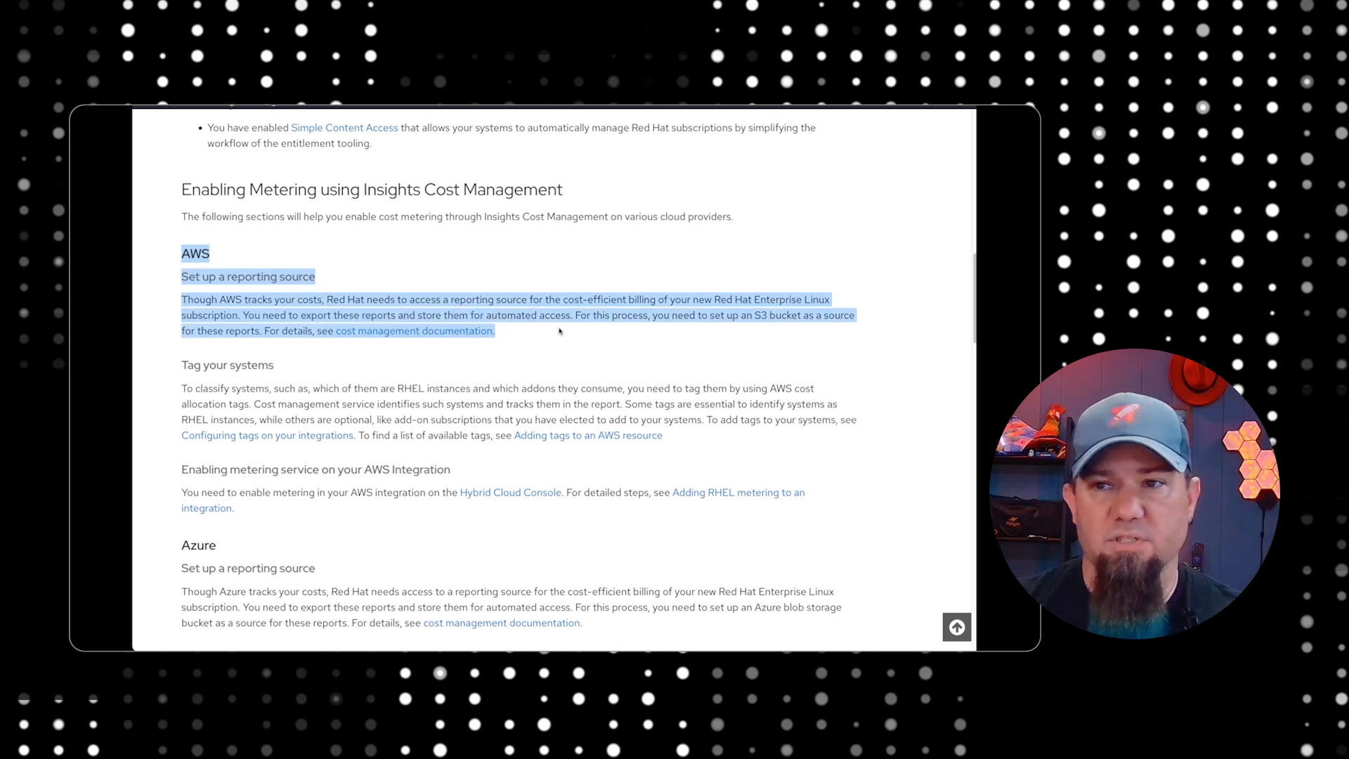
left_click(555, 337)
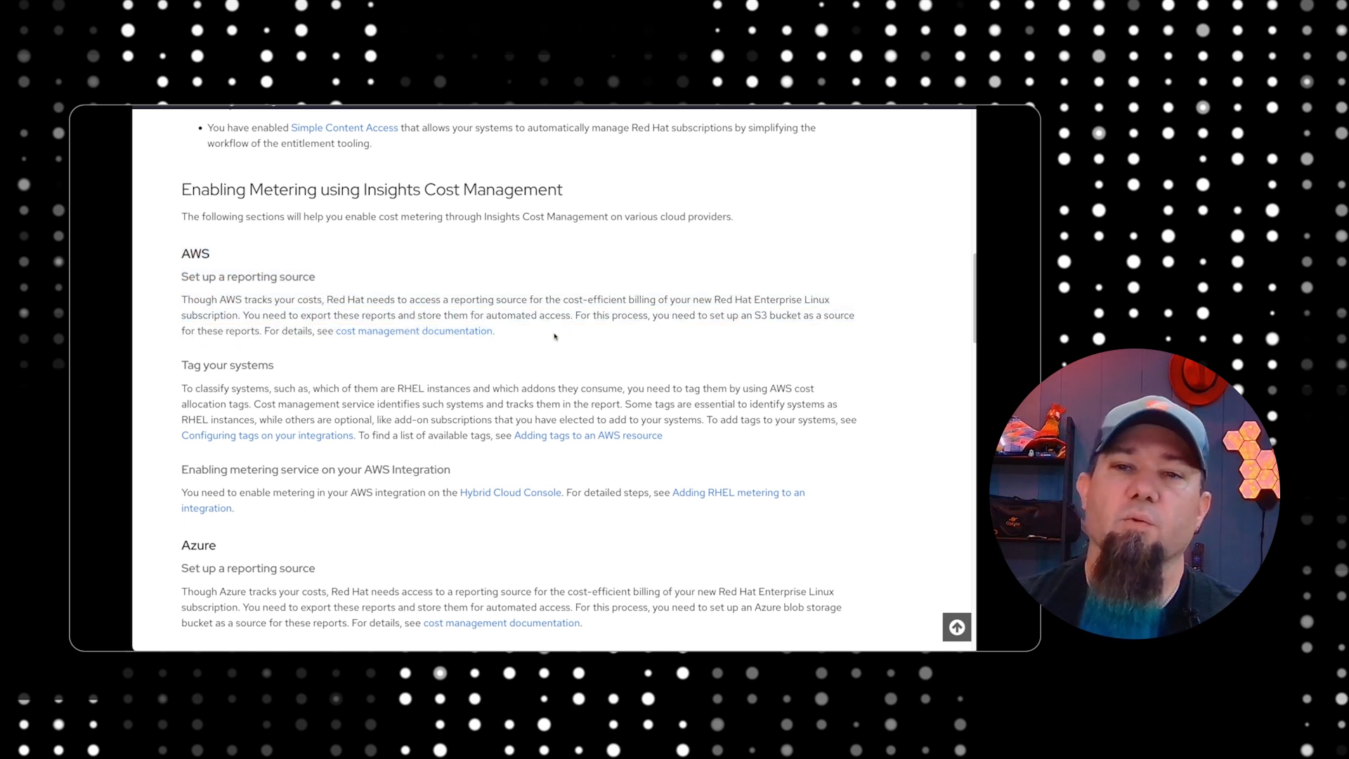
left_click_drag(181, 365, 368, 404)
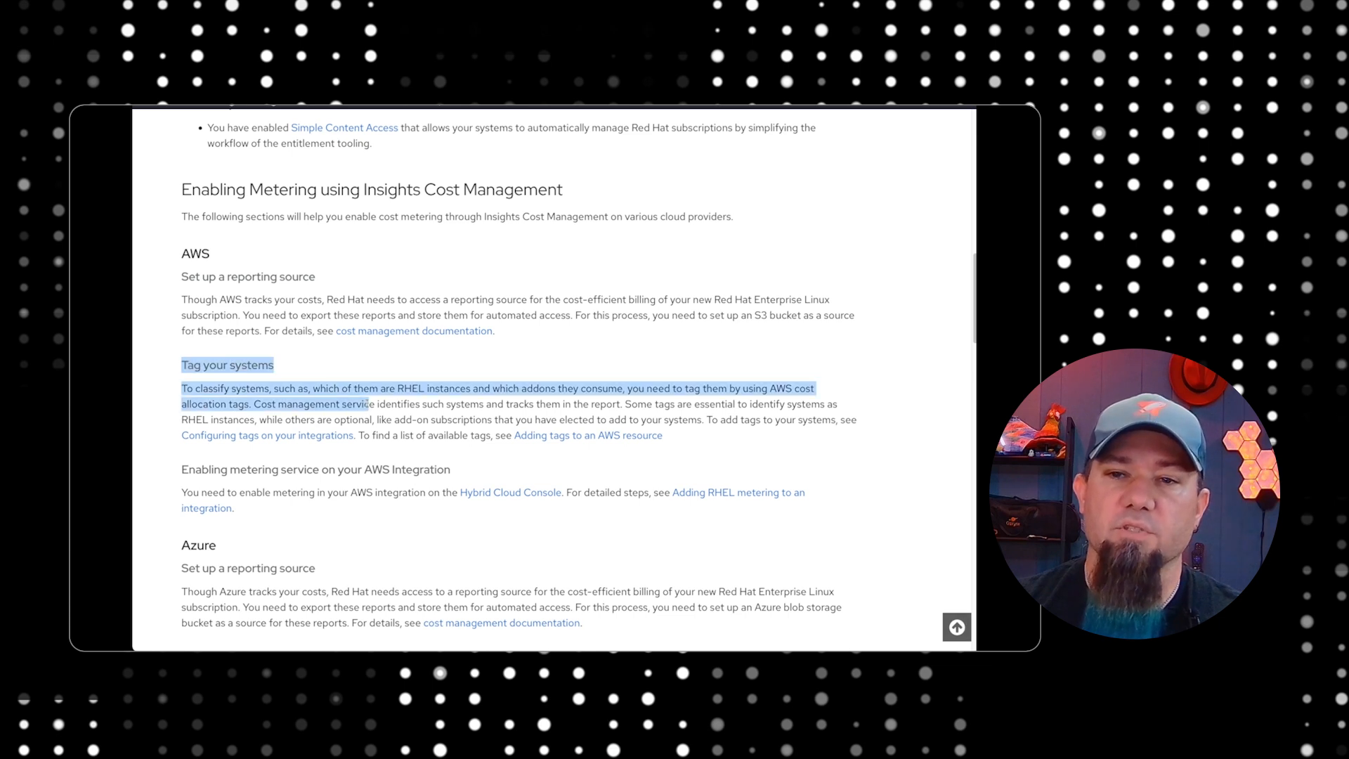
left_click(298, 395)
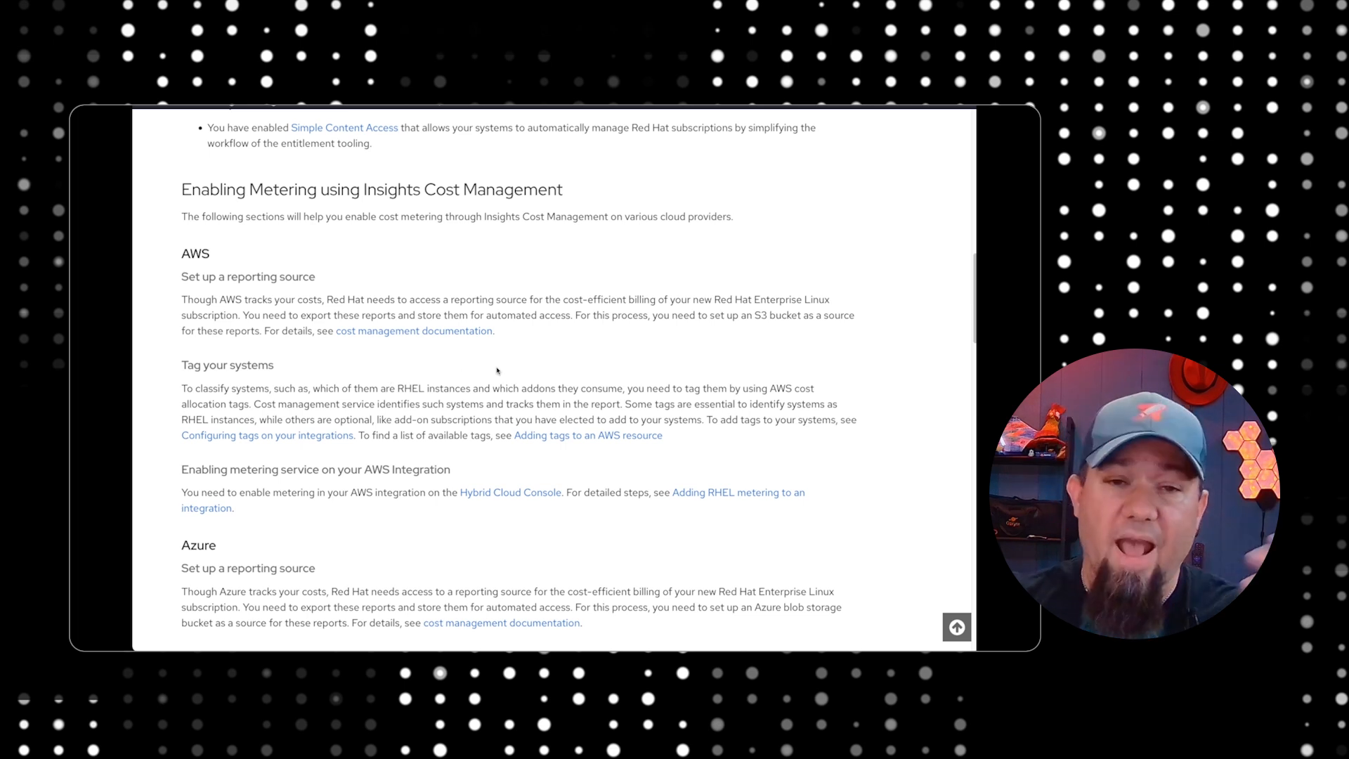
left_click_drag(473, 390, 602, 404)
left_click(444, 402)
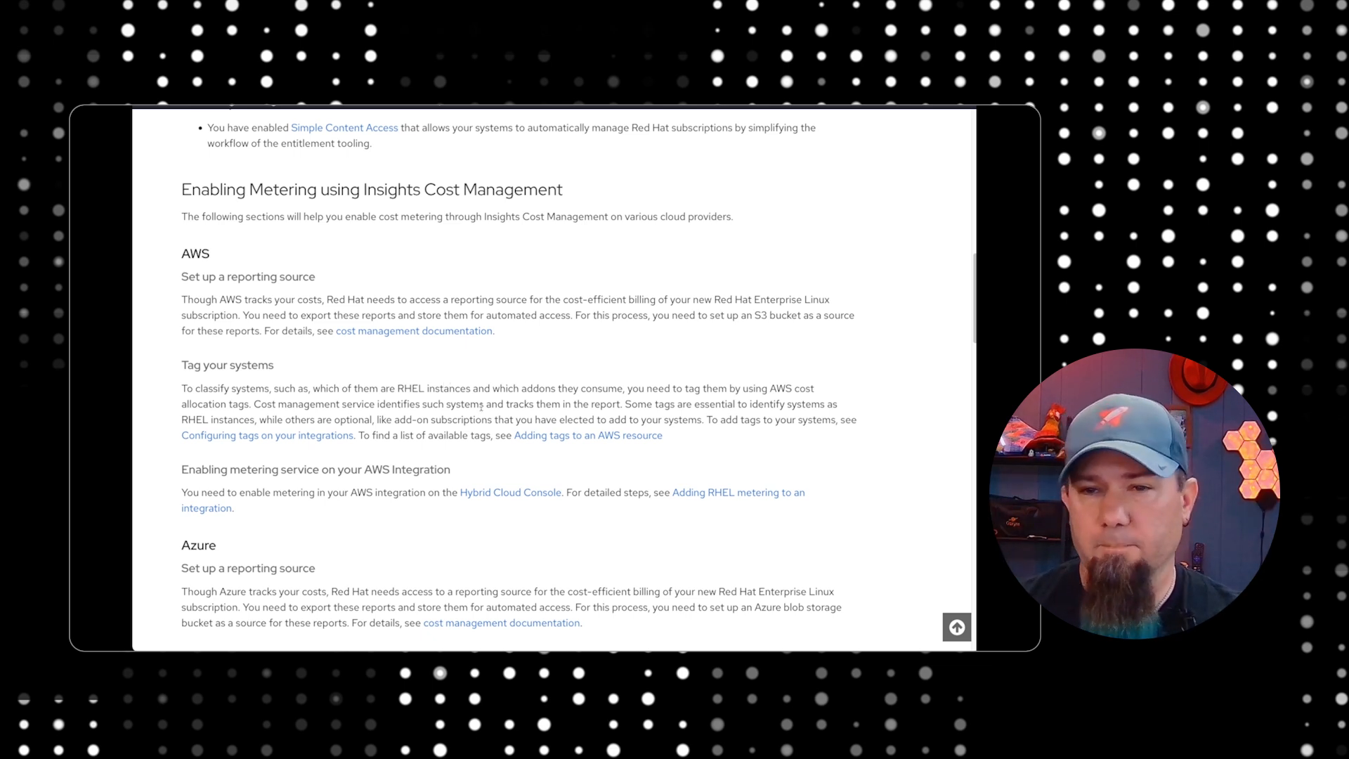
Open the Configuring tags on your integrations documentation and read the section on adding tags to an AWS resource
left_click(246, 442)
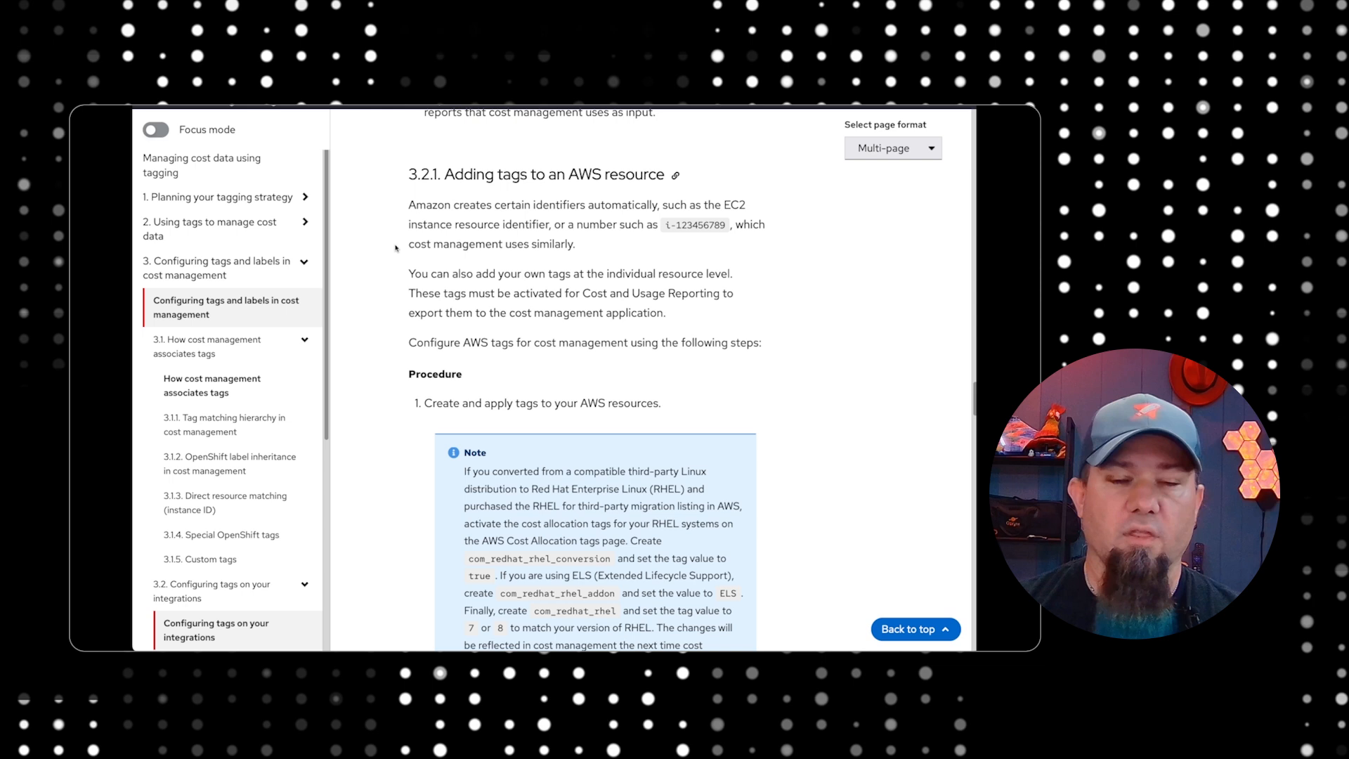
scroll(396, 253, "down", 1)
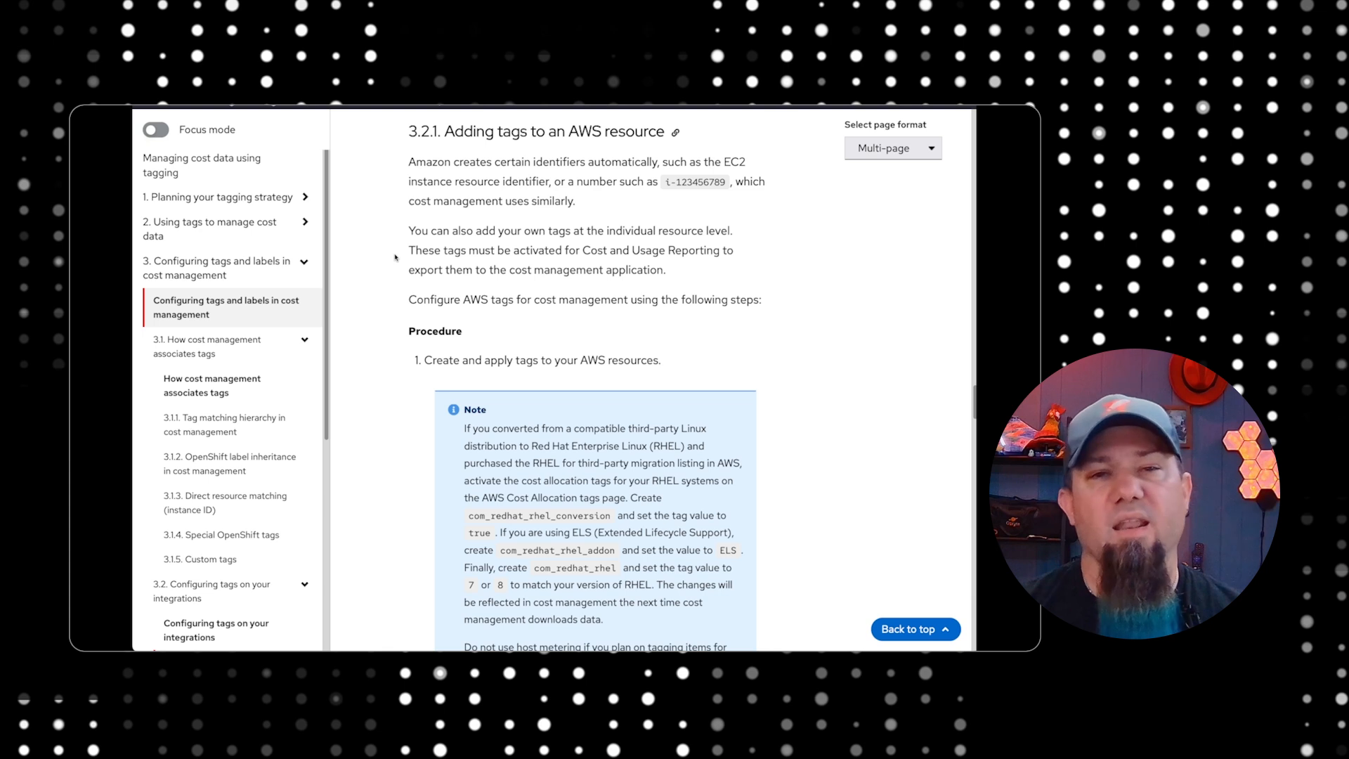
scroll(405, 280, "down", 3)
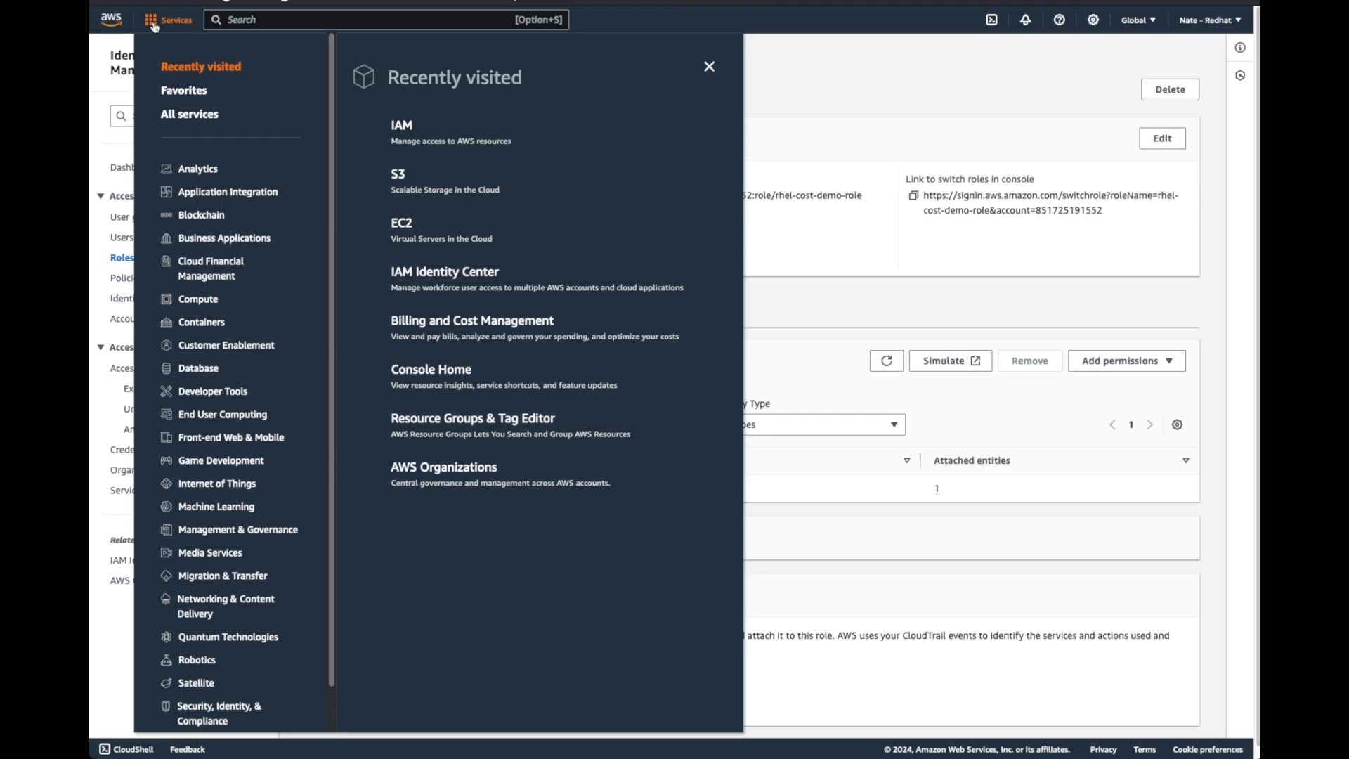
Switch to the AWS console, open the running EC2 instance rhel7-2, and open its tags for management
left_click(401, 222)
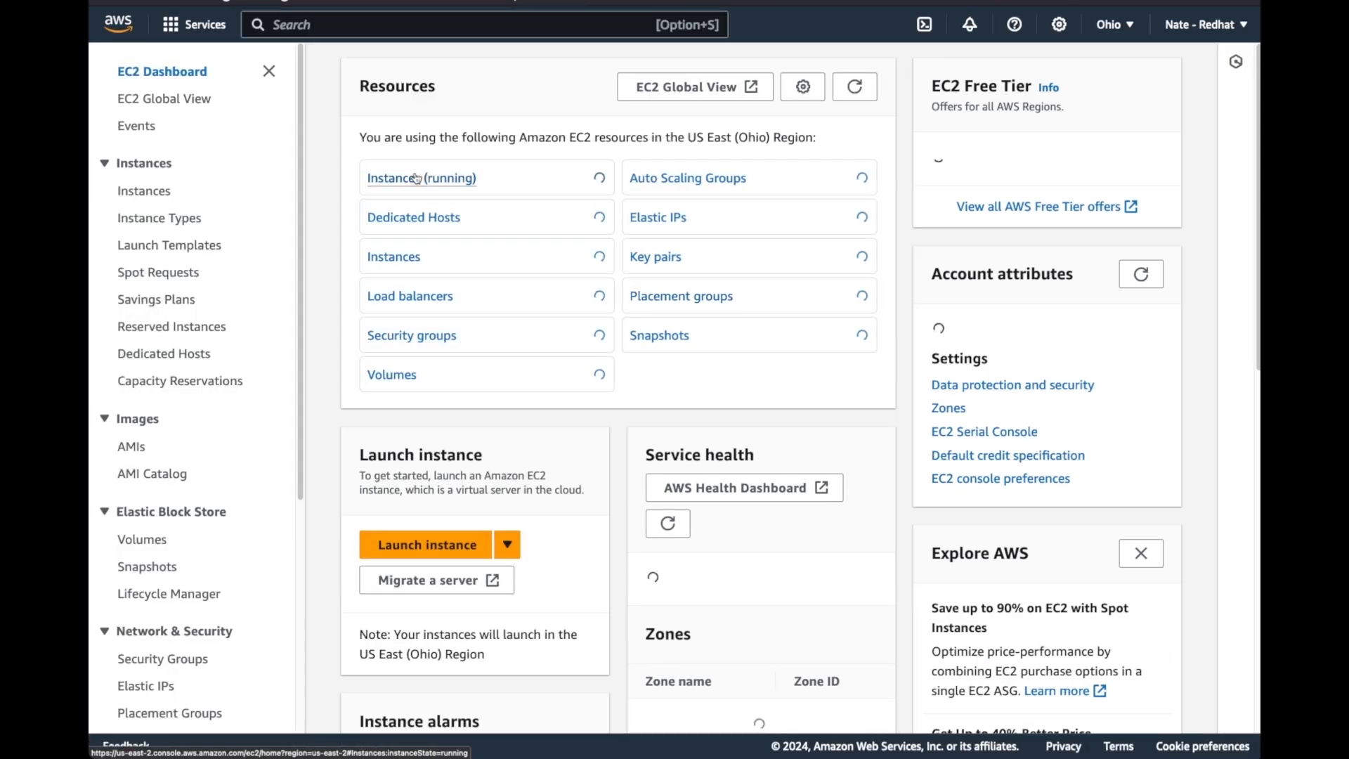
left_click(413, 182)
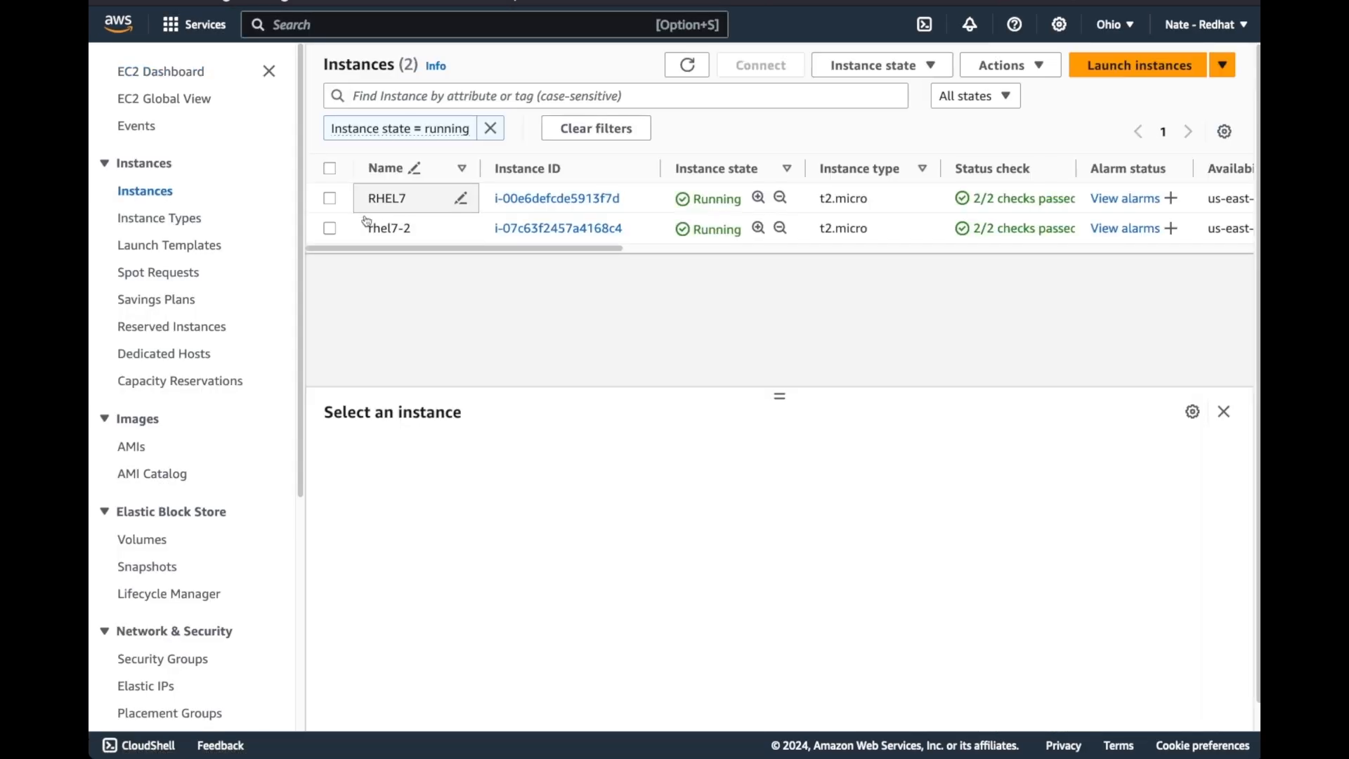
left_click(555, 230)
scroll(897, 352, "down", 9)
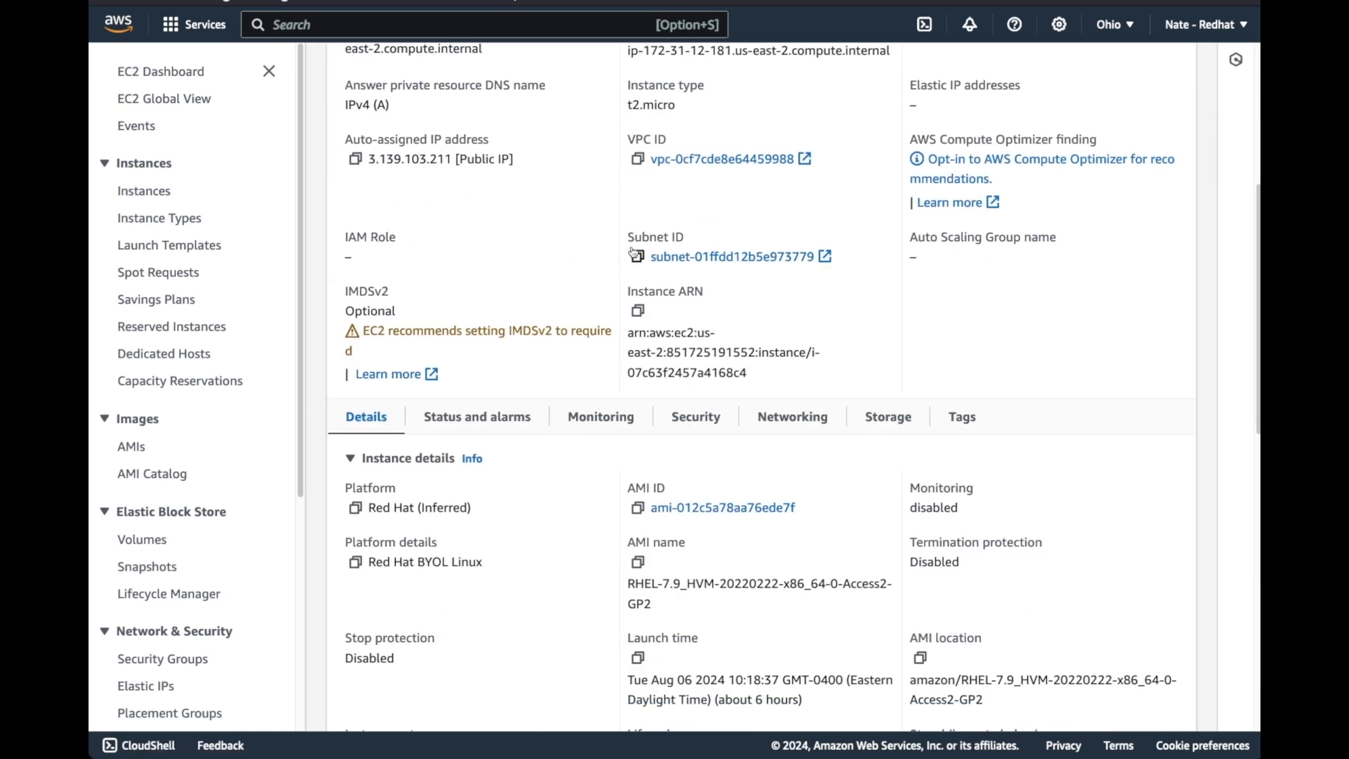
left_click(963, 387)
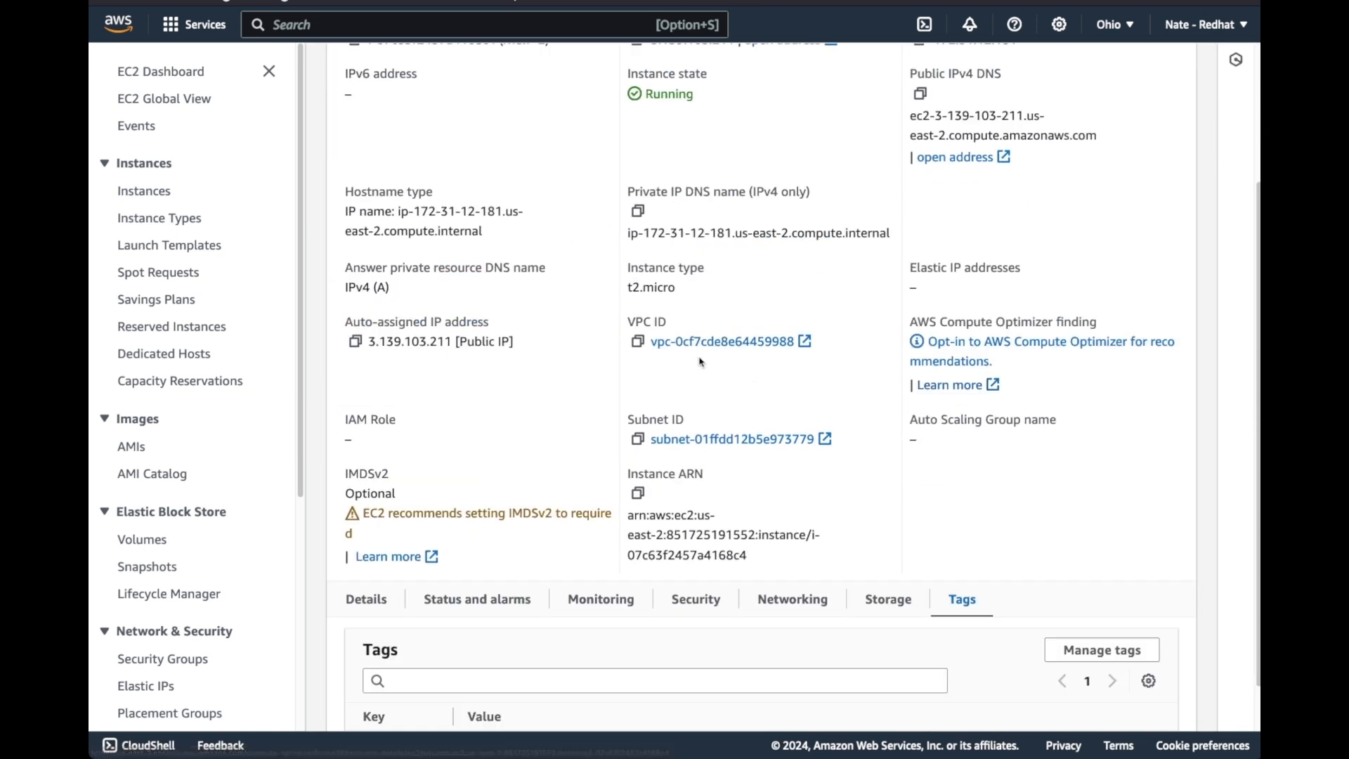
scroll(625, 398, "down", 1)
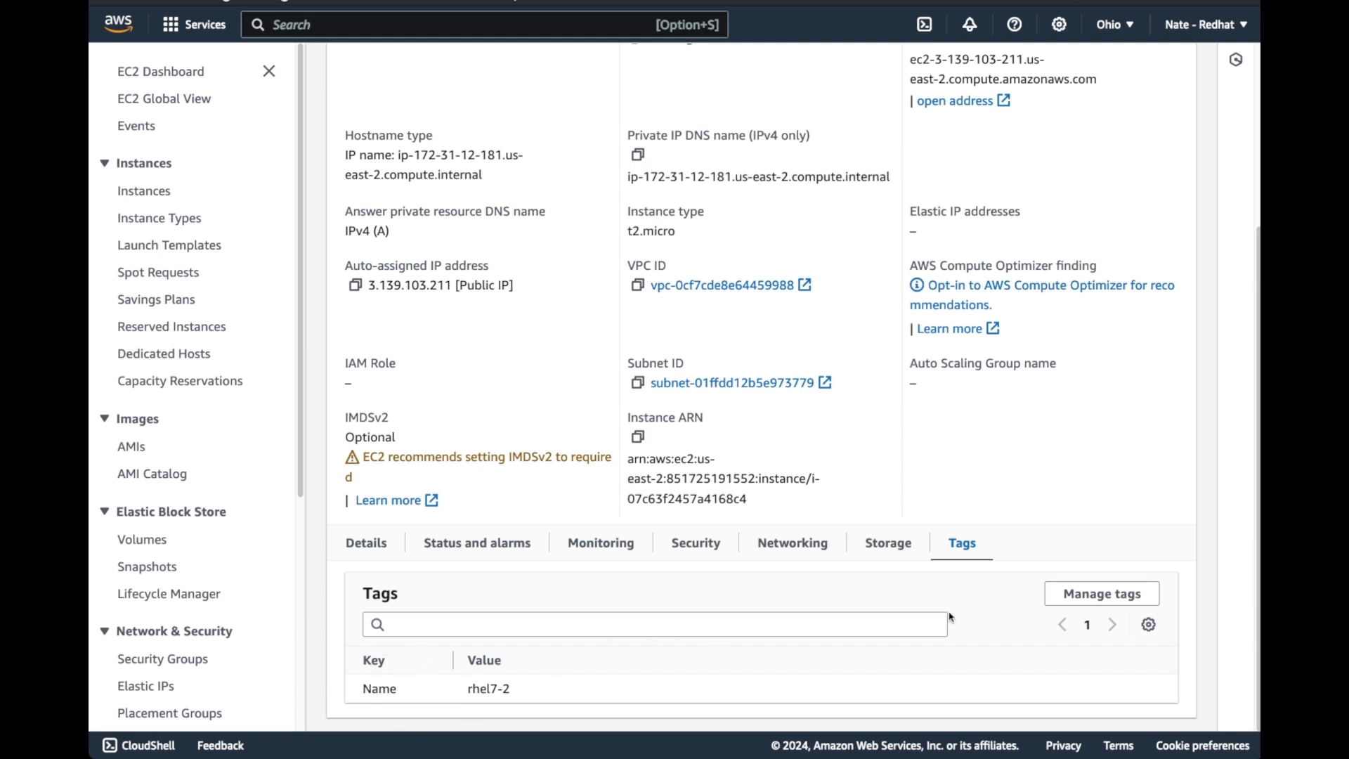
left_click(1076, 606)
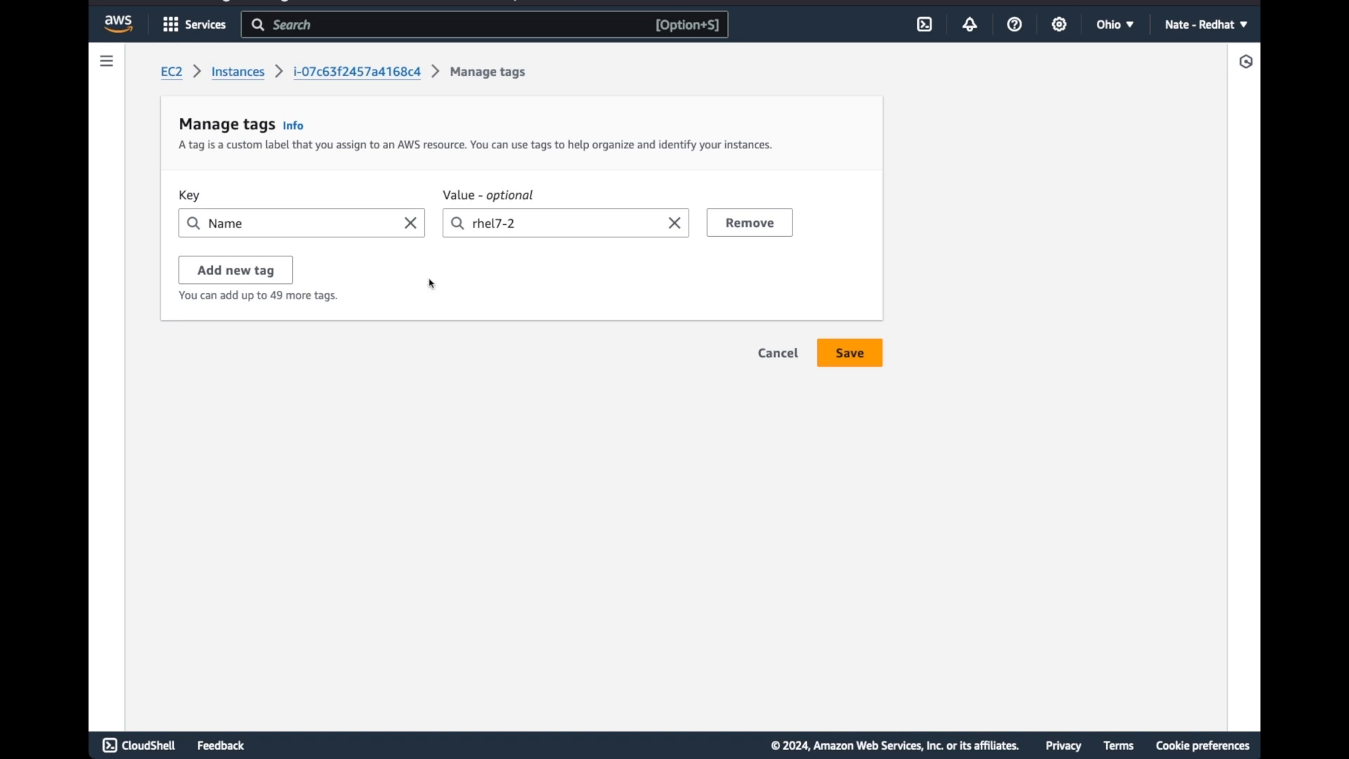
Add a new tag to instance rhel7-2 with key com_redhat_rhel, copied from the tagging documentation's note, and value 7
left_click(264, 280)
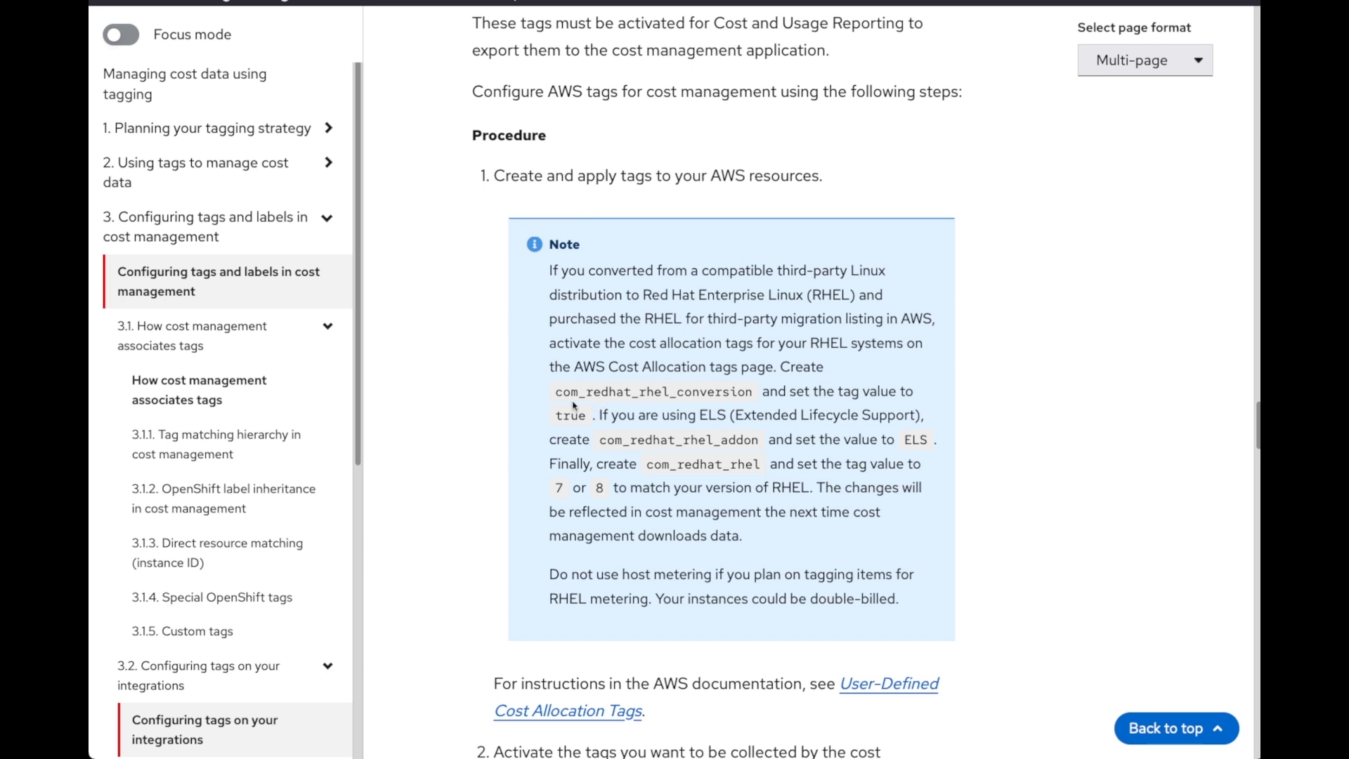
left_click_drag(556, 392, 758, 399)
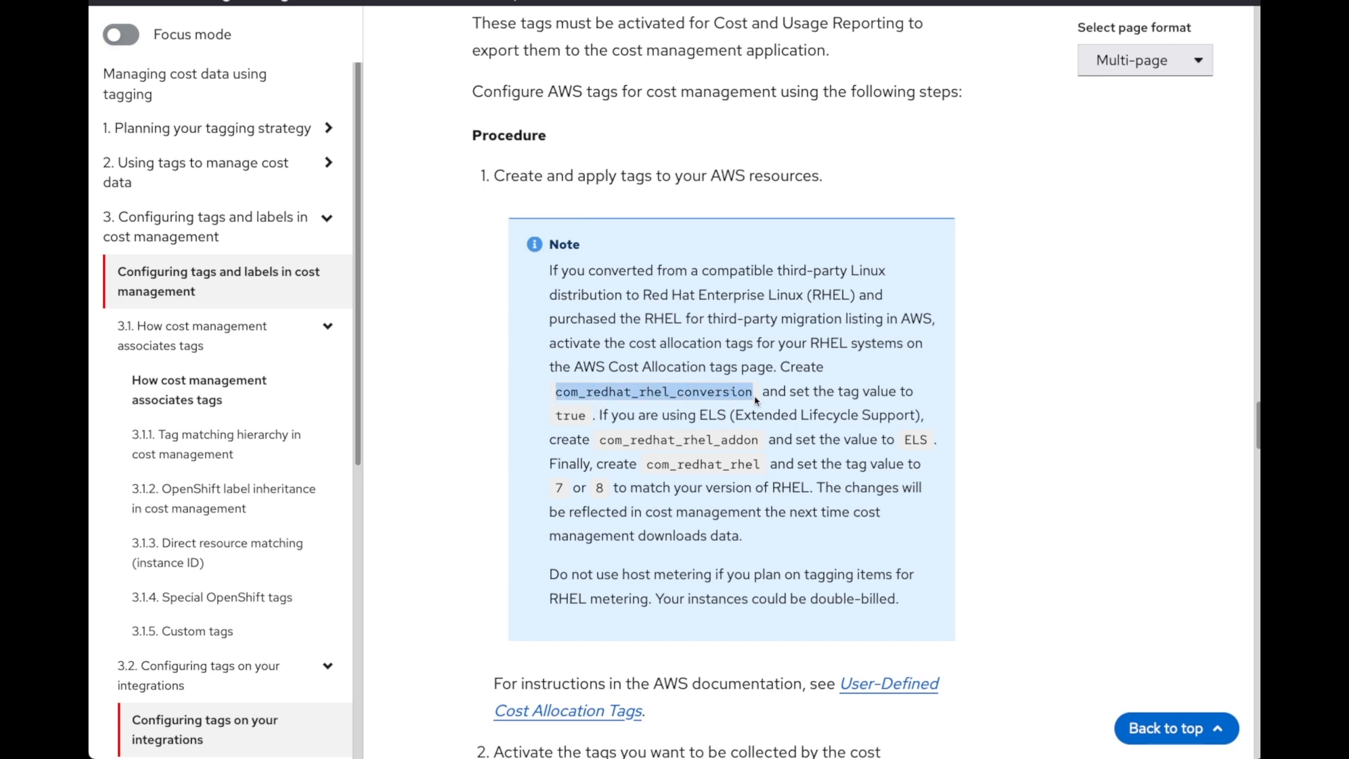
left_click(650, 392)
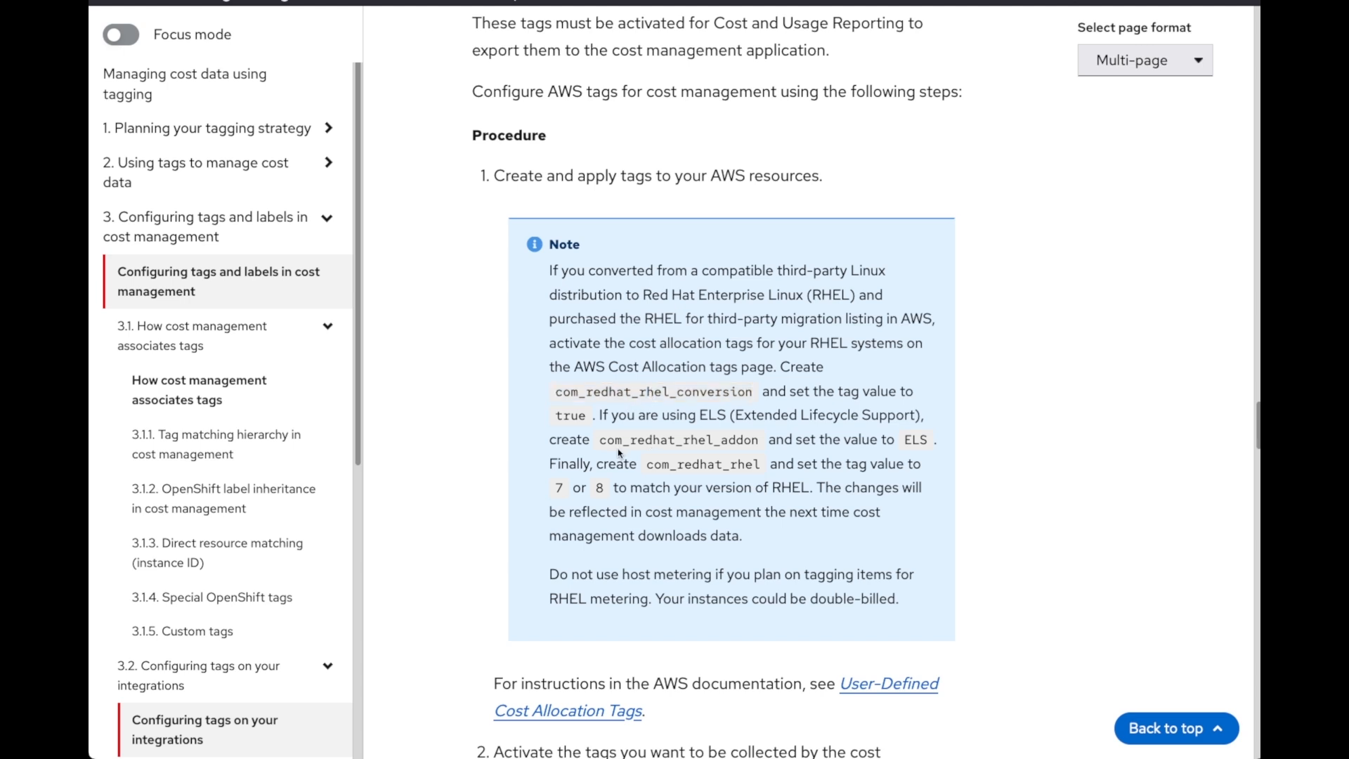
left_click_drag(603, 440, 749, 436)
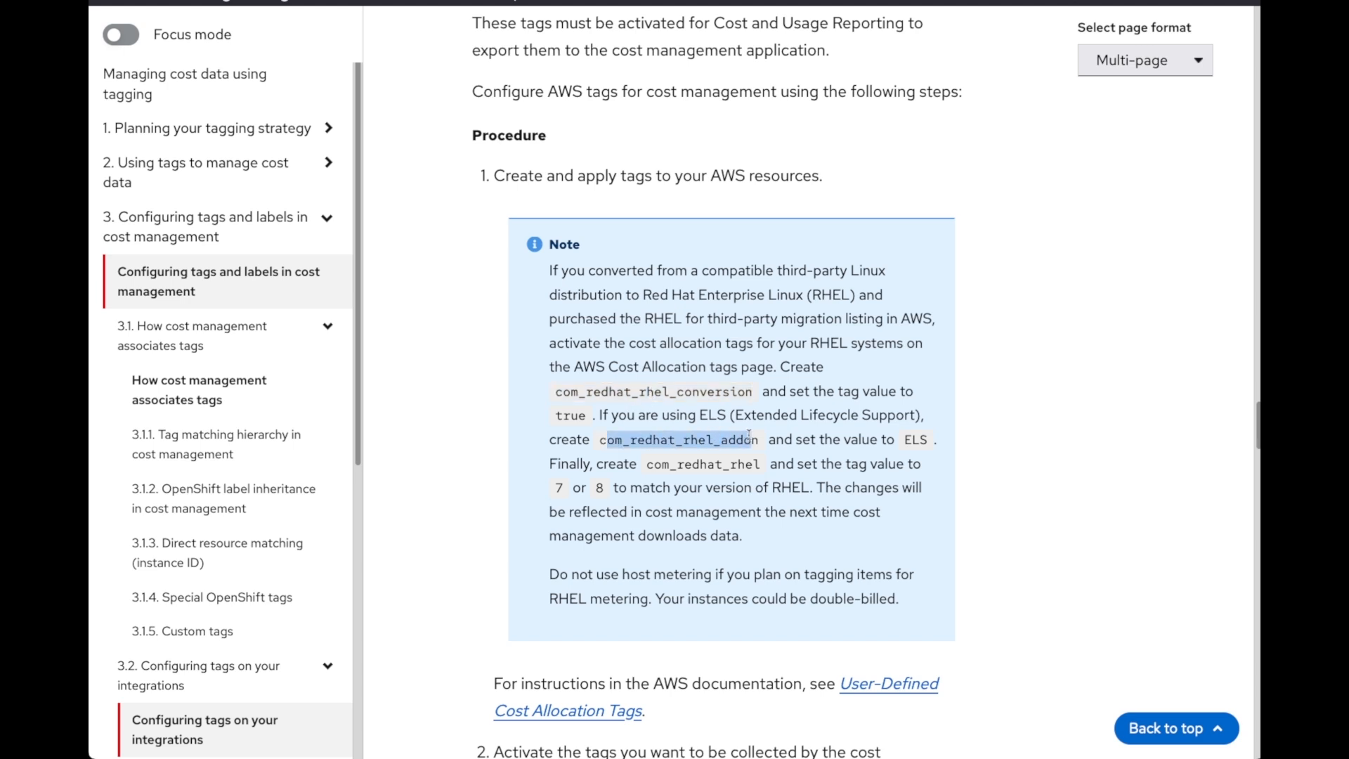
left_click(719, 457)
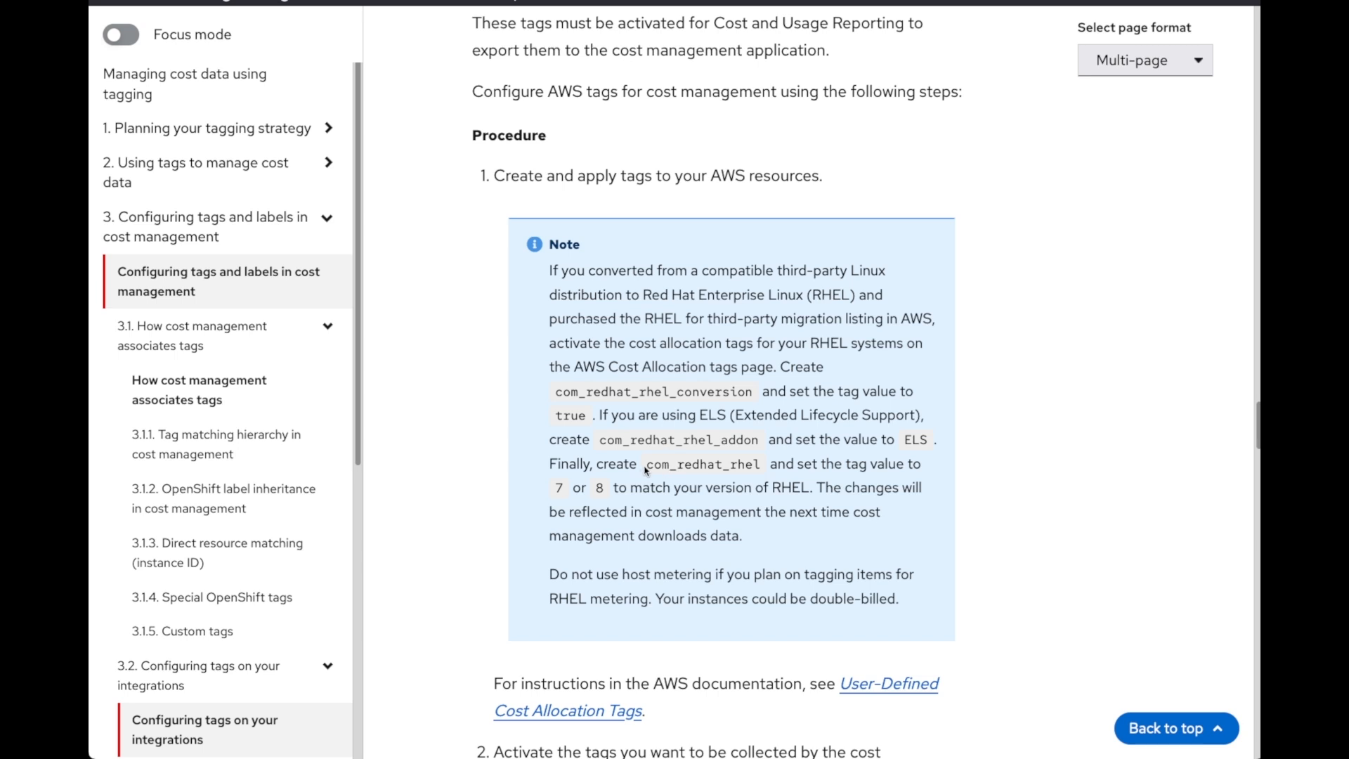
left_click_drag(647, 466, 759, 463)
key("super+c")
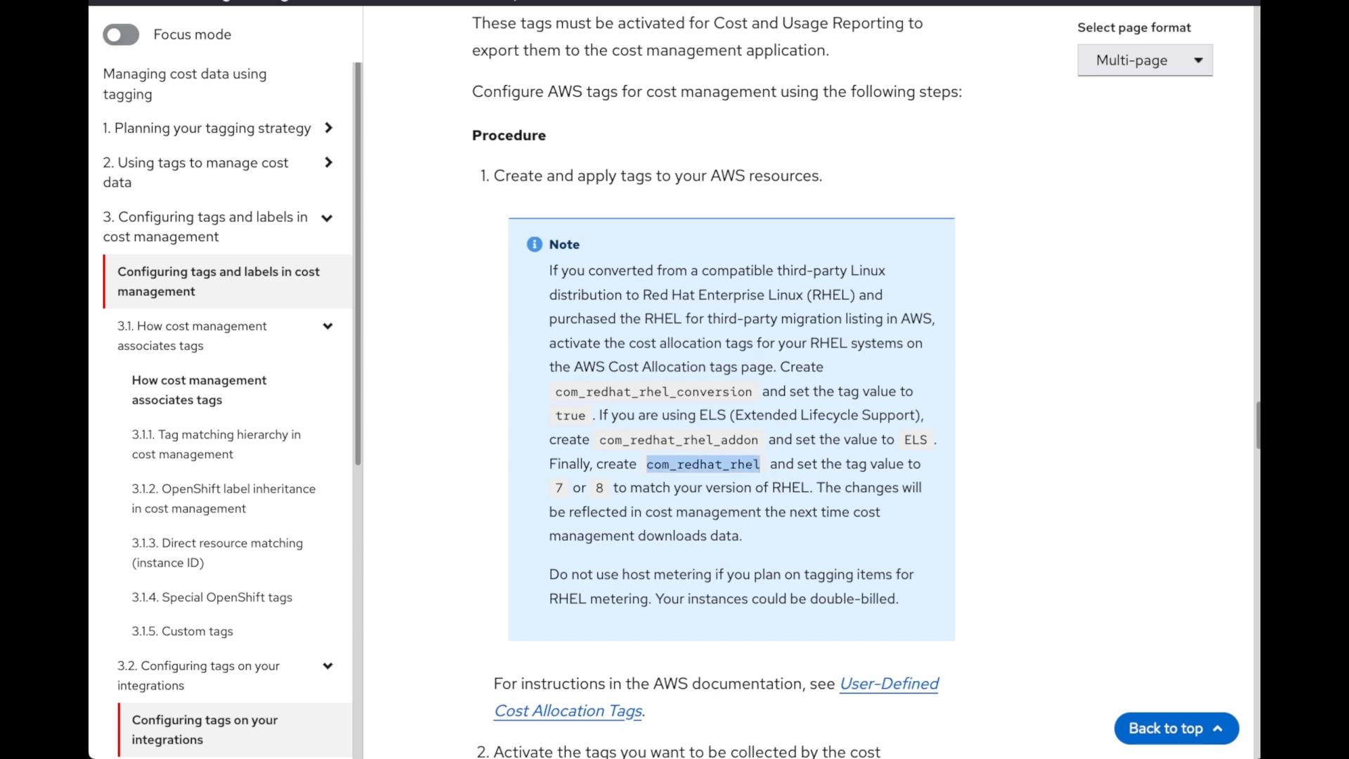
left_click(310, 2)
key("super+v")
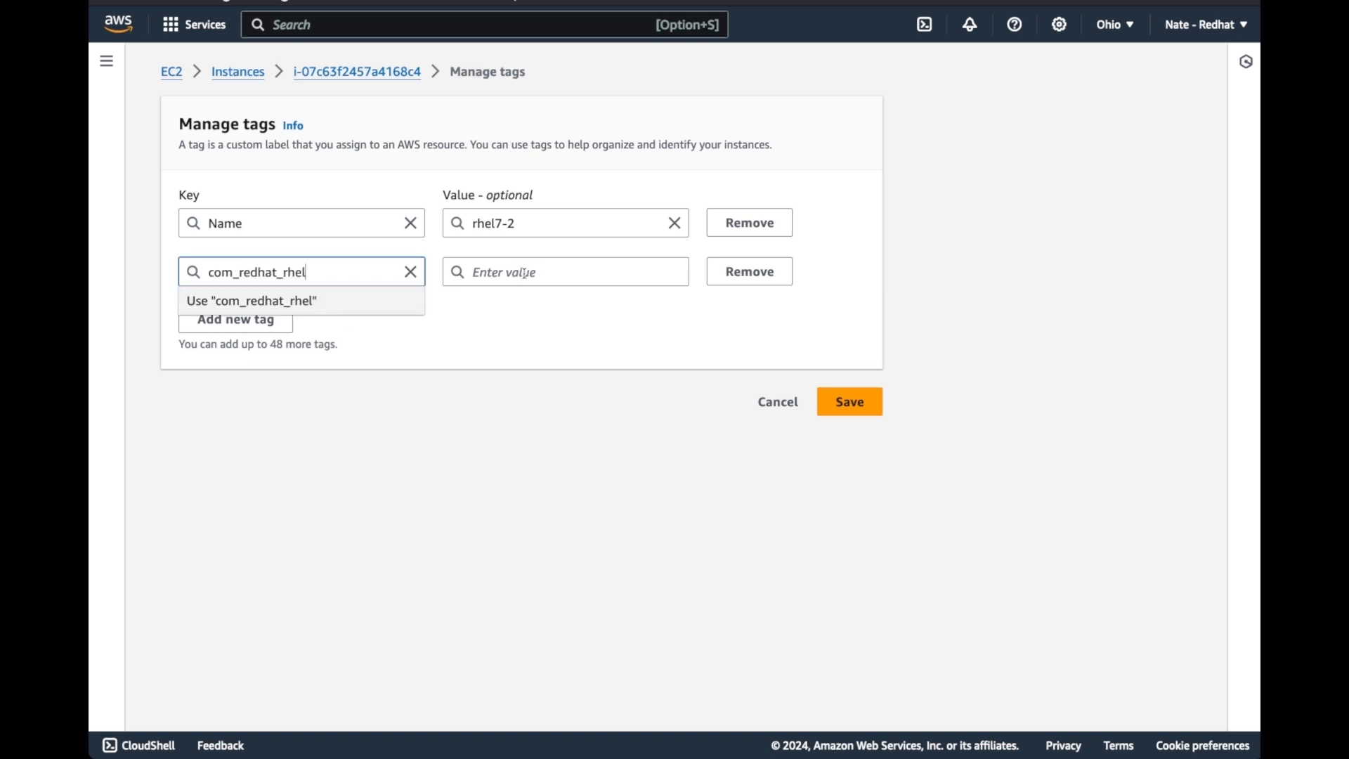
left_click(525, 272)
type("7")
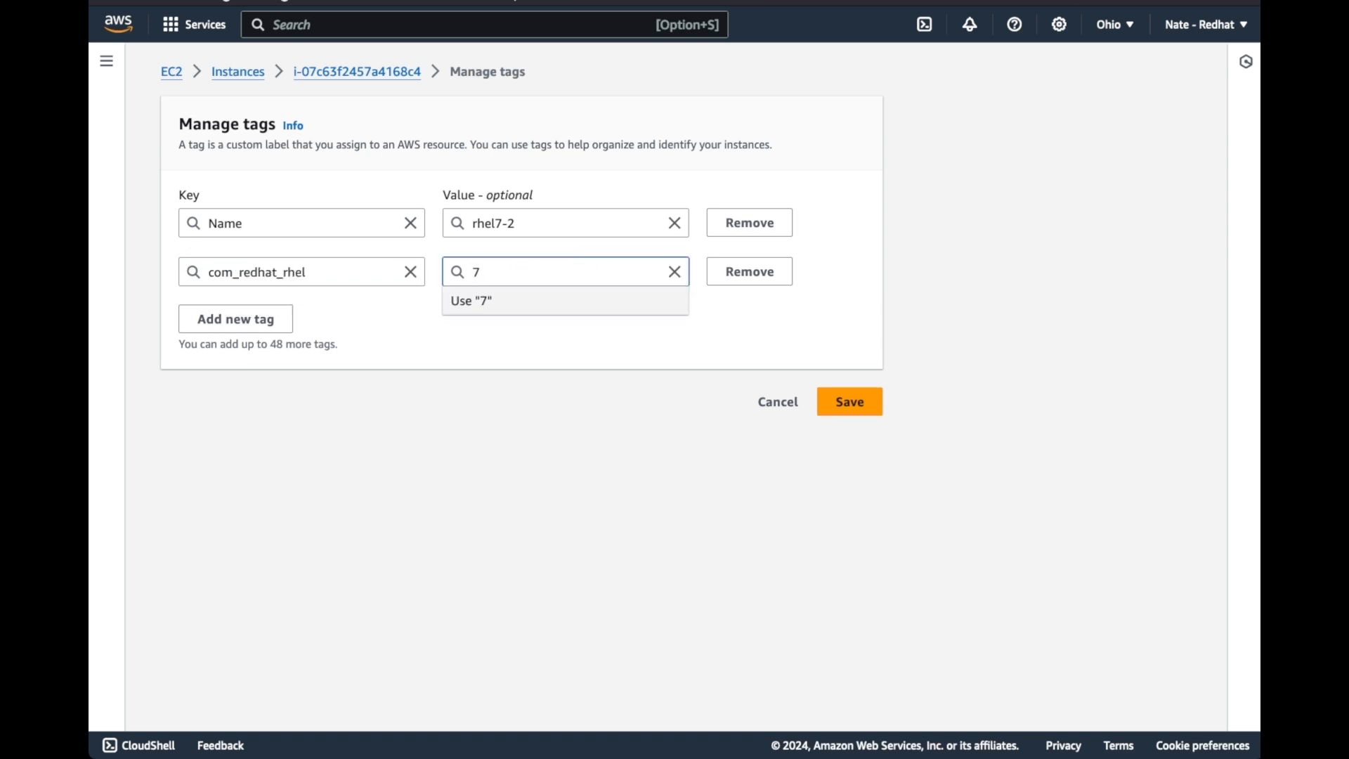
left_click(593, 344)
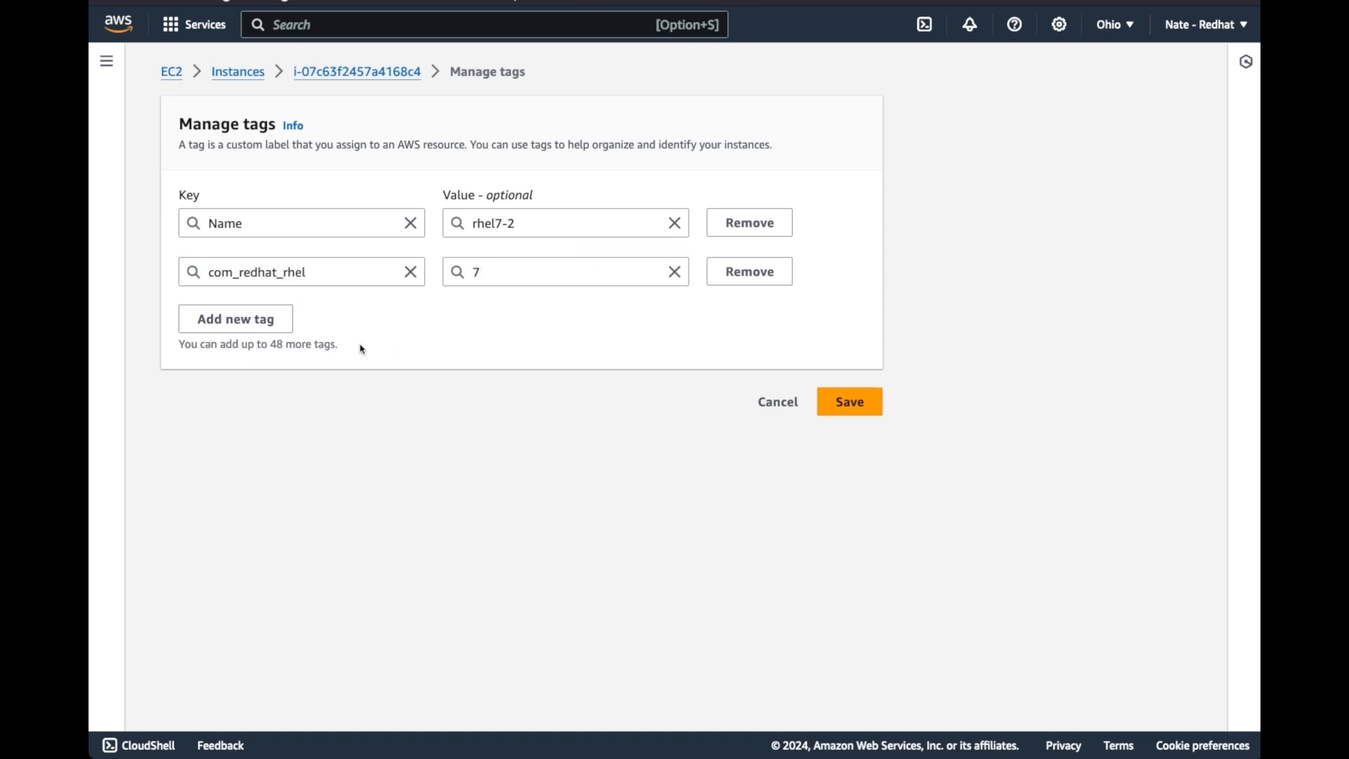
Add another tag with key com_redhat_rhel_addon, copied from the tagging documentation, and value ELS
left_click(235, 322)
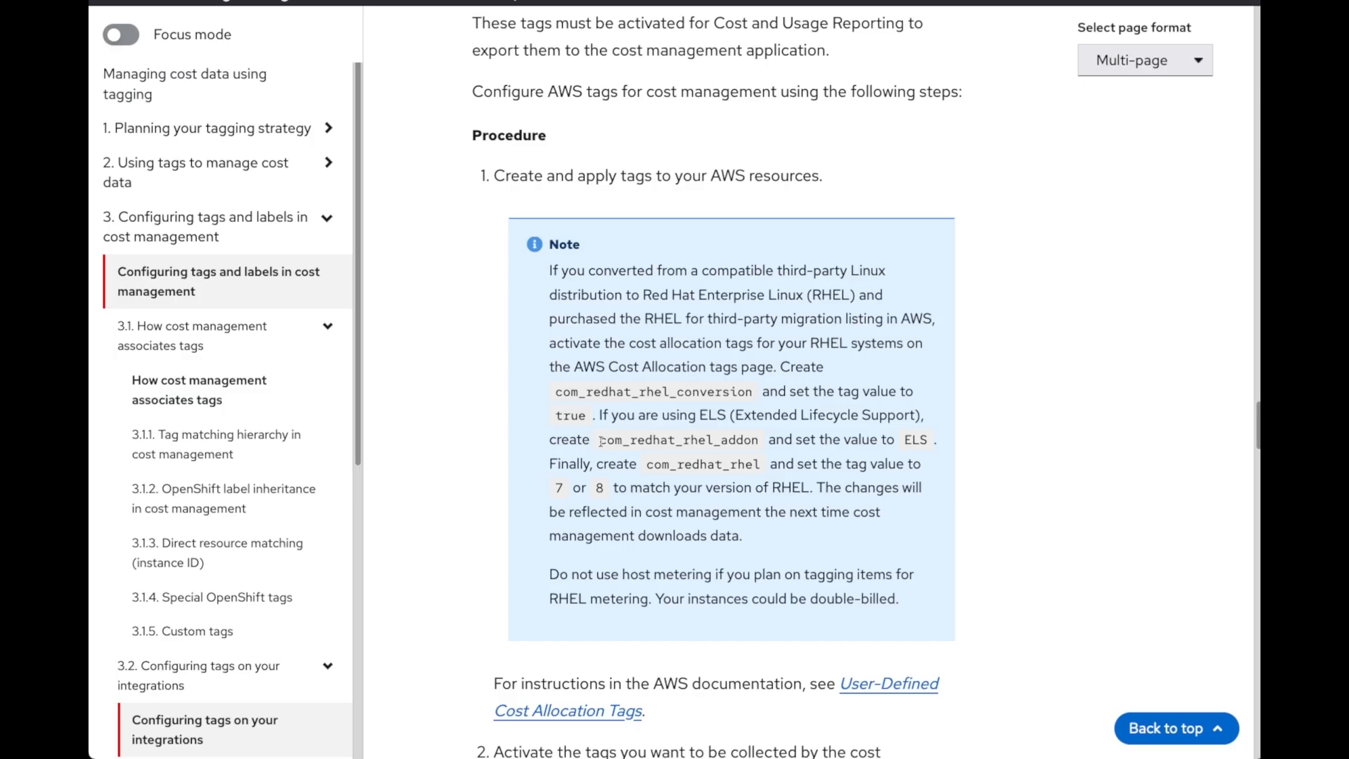
left_click_drag(601, 441, 754, 439)
key("super+c")
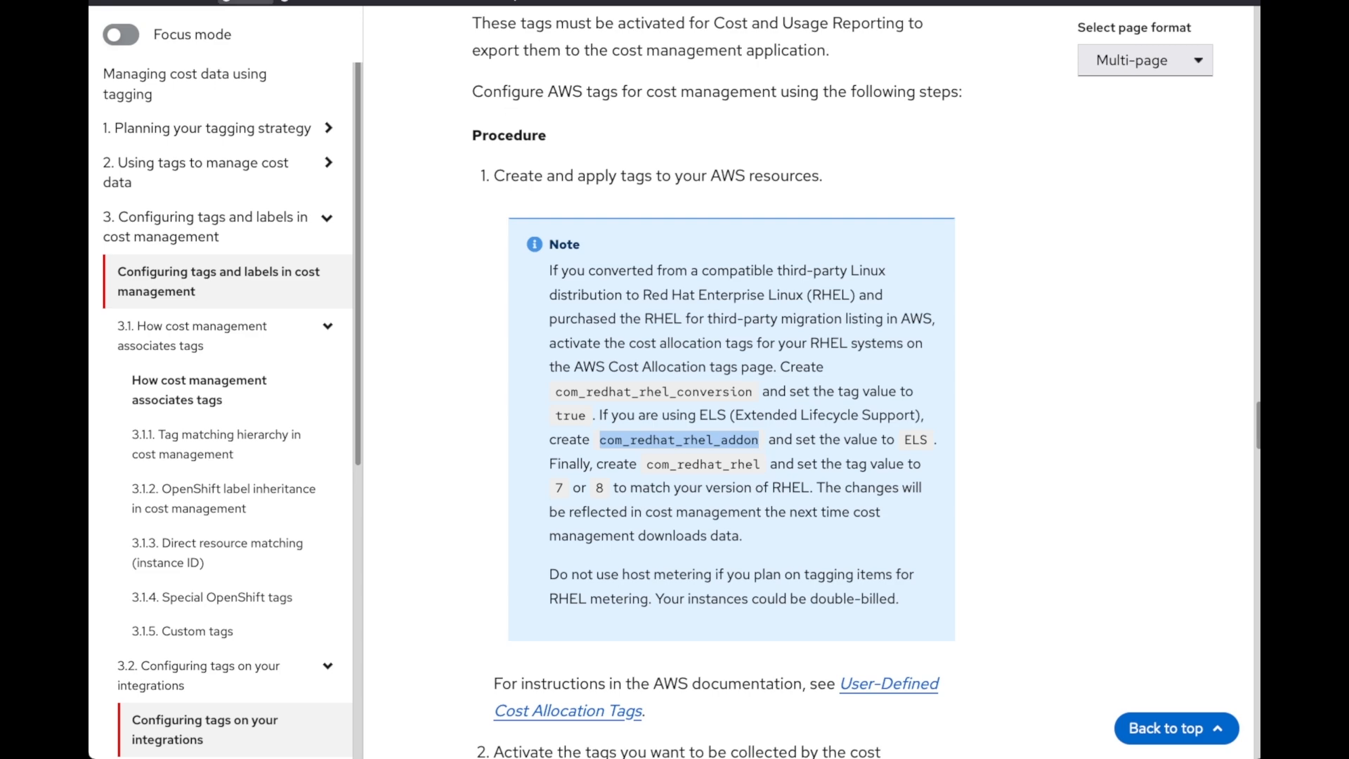
left_click(242, 2)
key("super+v")
left_click(503, 321)
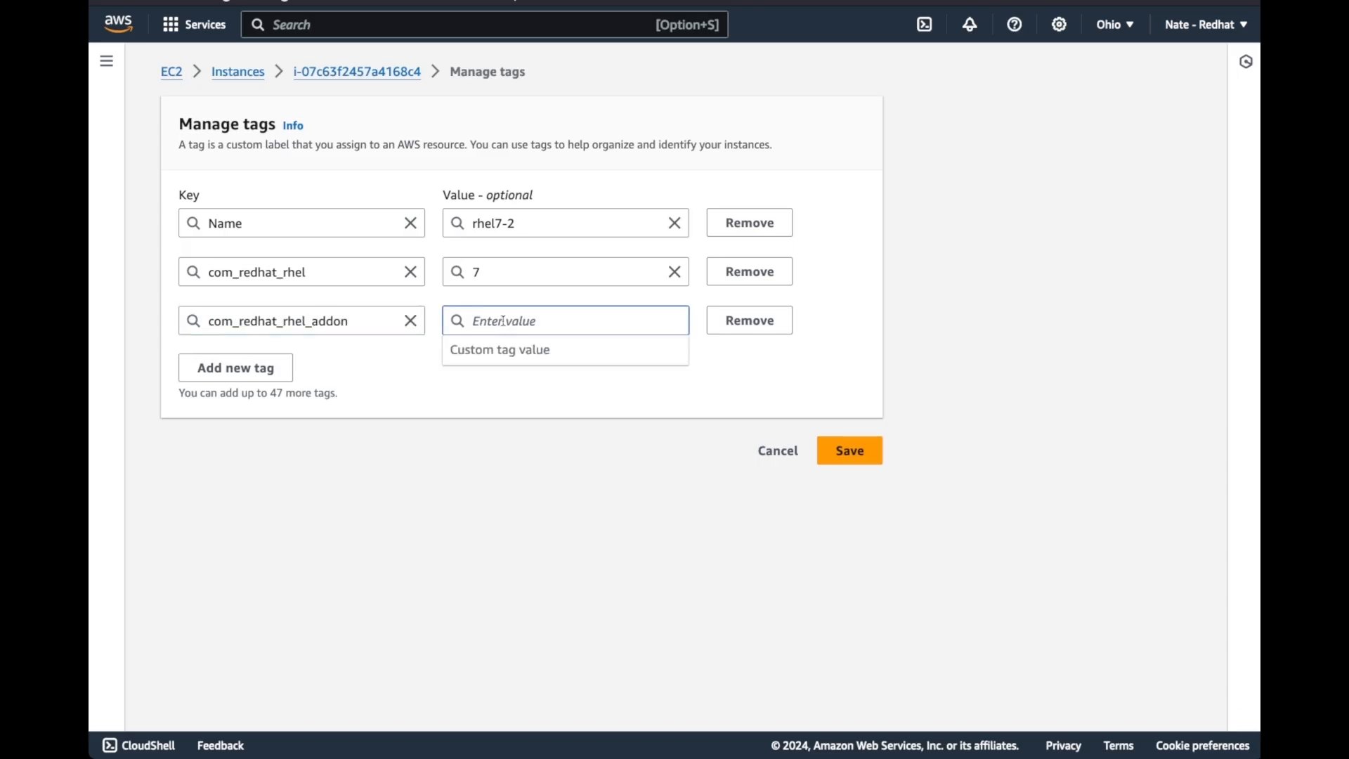
type("ELS")
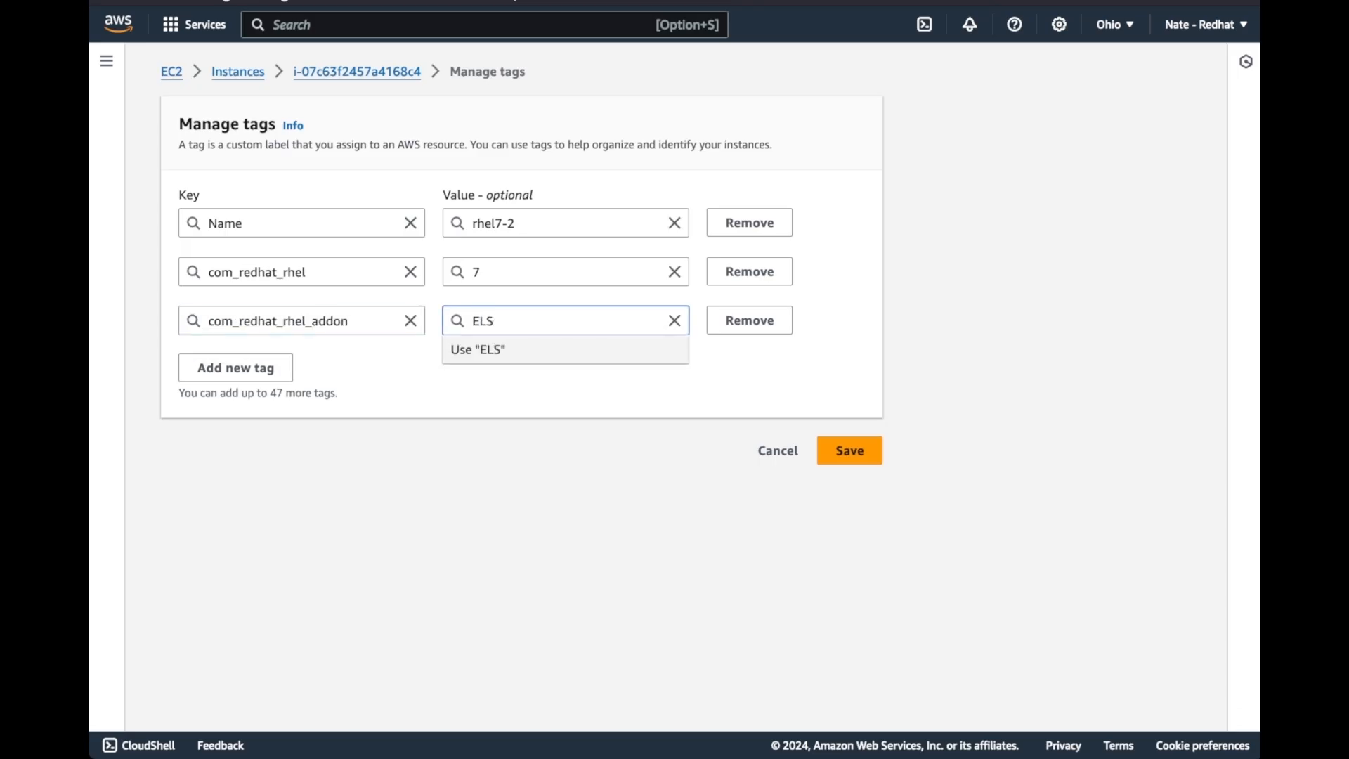
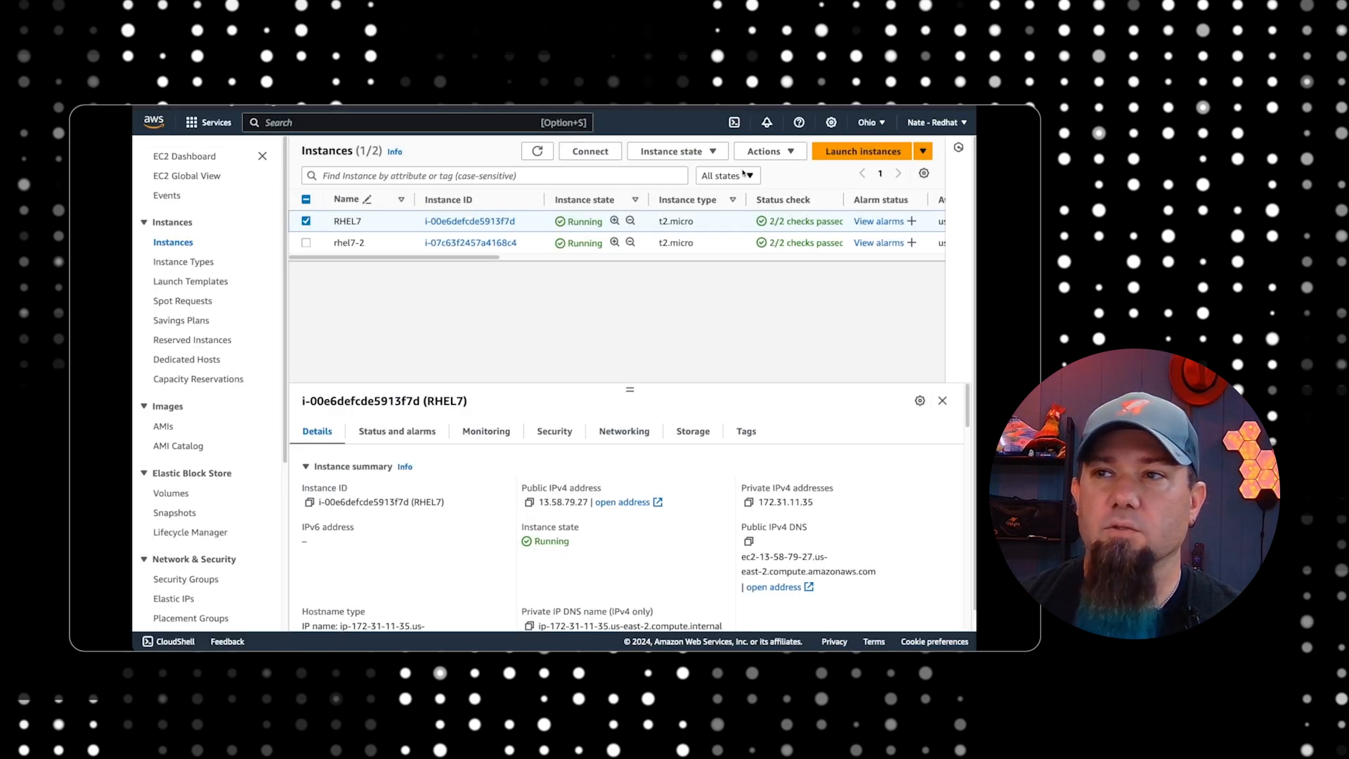
Go to the account's Billing and Cost Management home and open the cost allocation tags from the cost allocation coverage
left_click(924, 123)
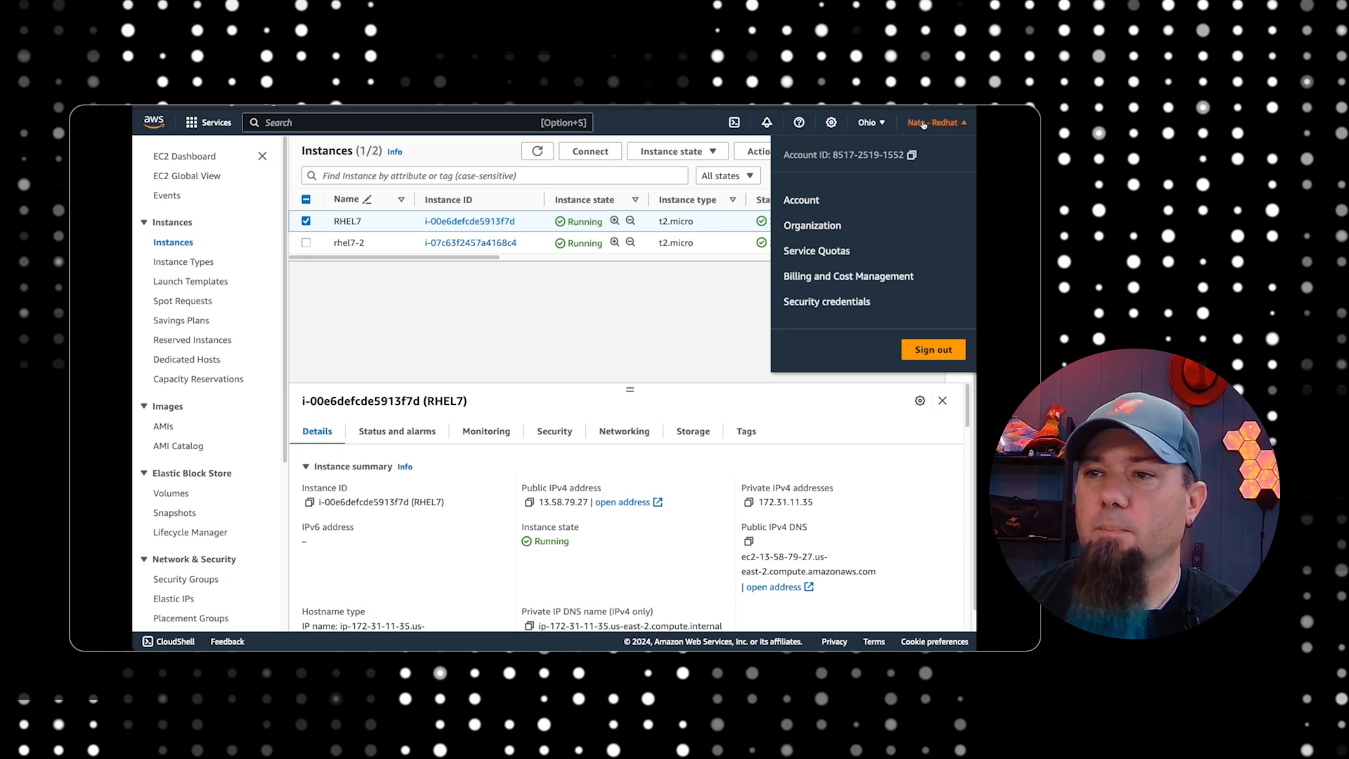
left_click(848, 281)
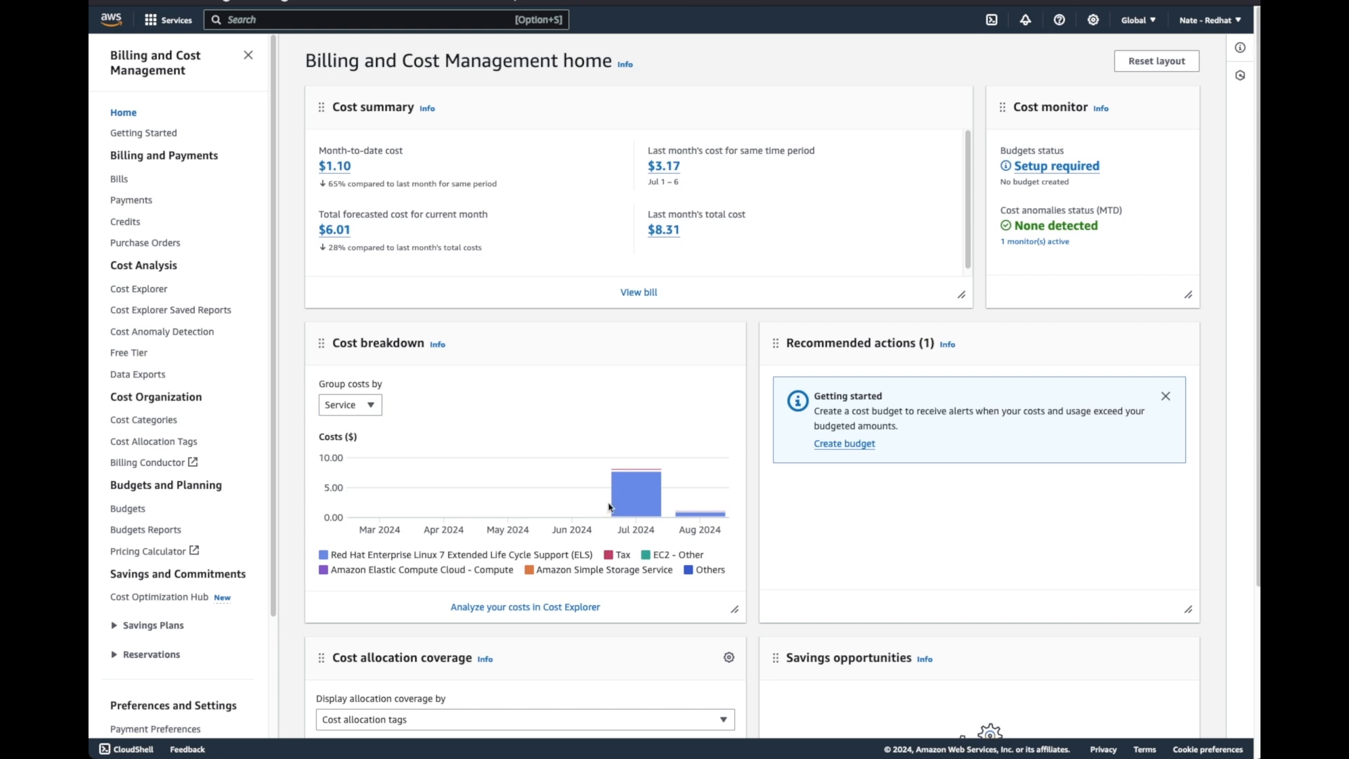
mouse_move(613, 490)
scroll(510, 471, "down", 3)
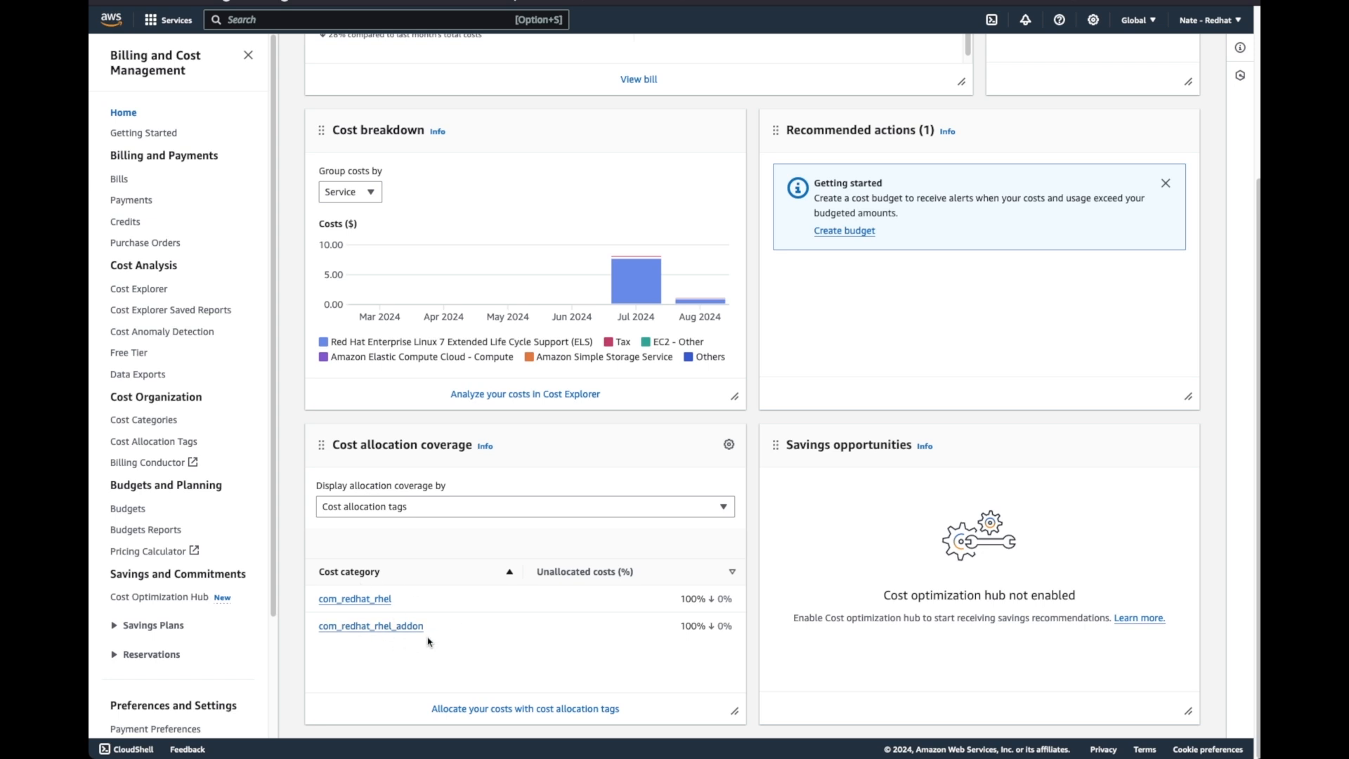
left_click(508, 710)
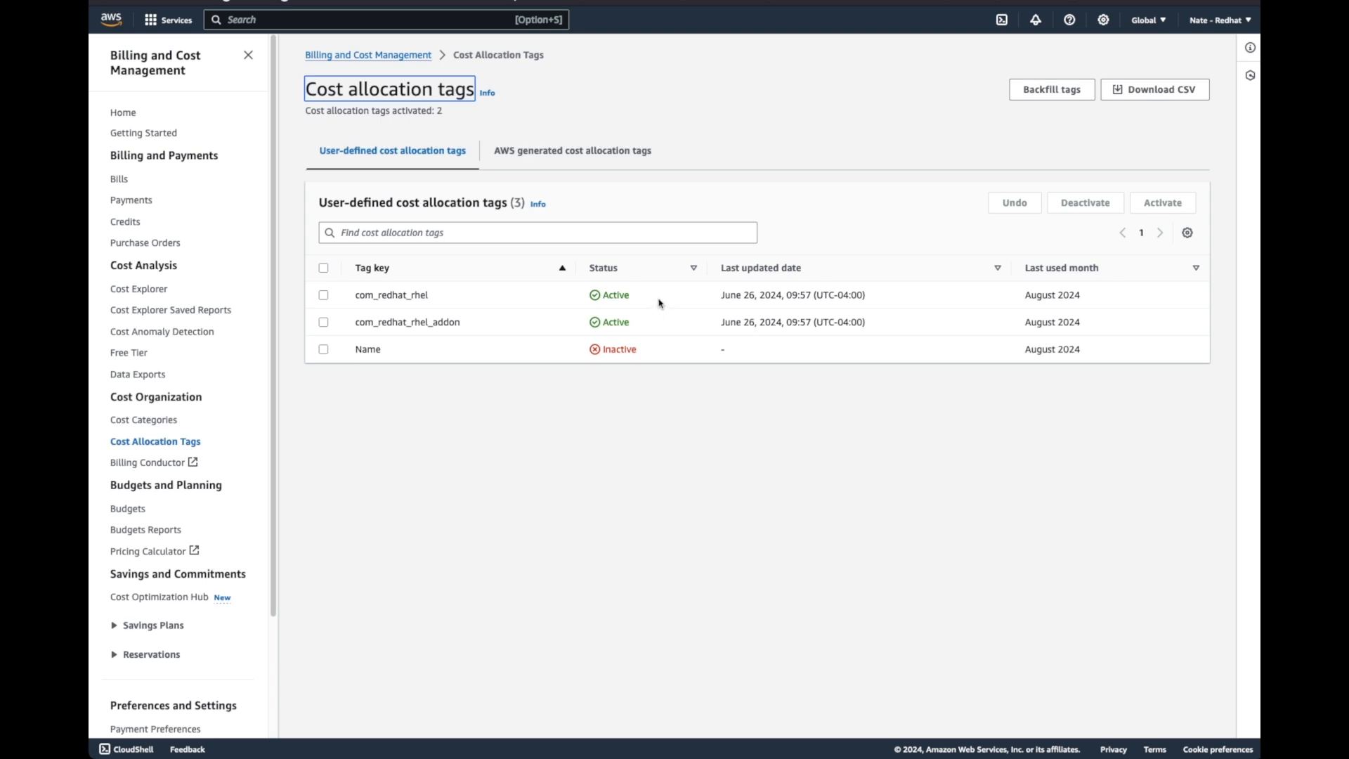
Select the user-defined cost allocation tags com_redhat_rhel and com_redhat_rhel_addon, leaving the Name tag unselected
left_click(323, 295)
left_click(323, 322)
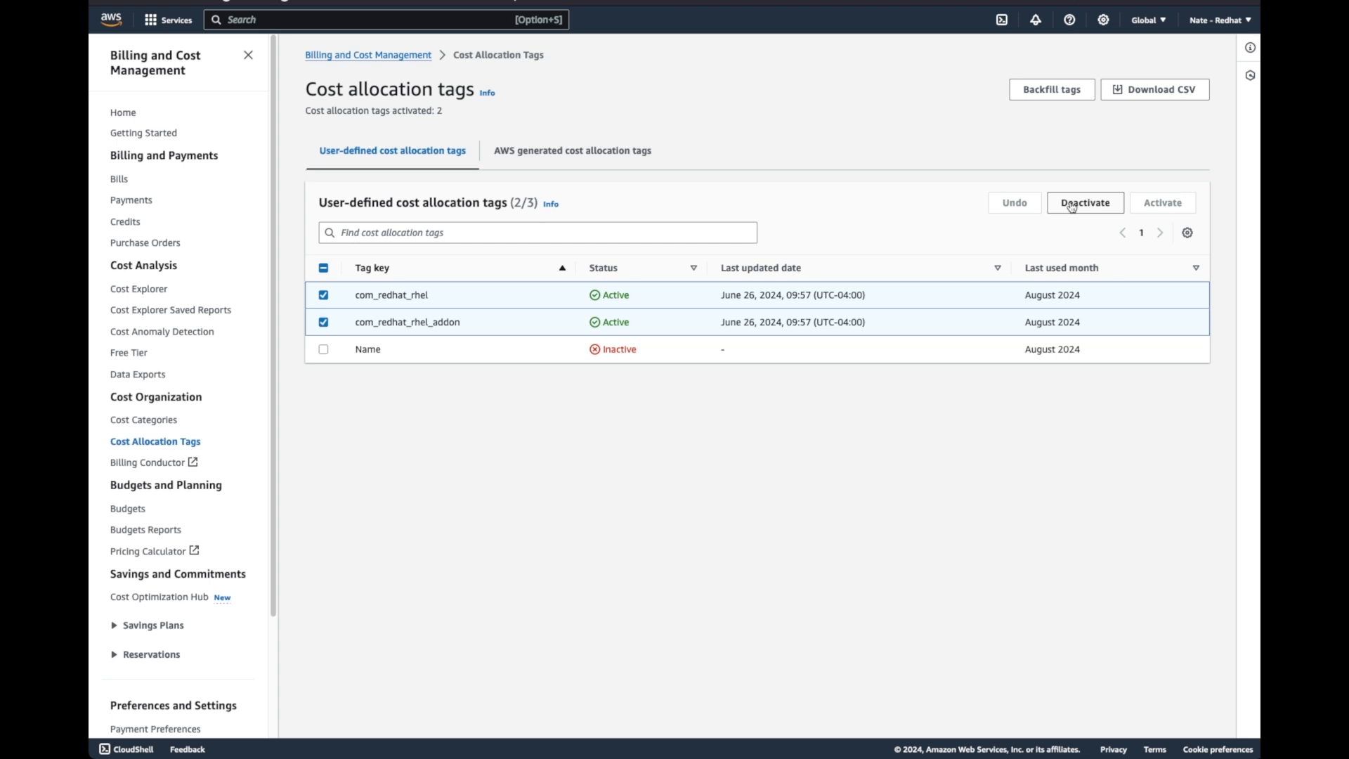
left_click(323, 268)
left_click(323, 268)
left_click(323, 349)
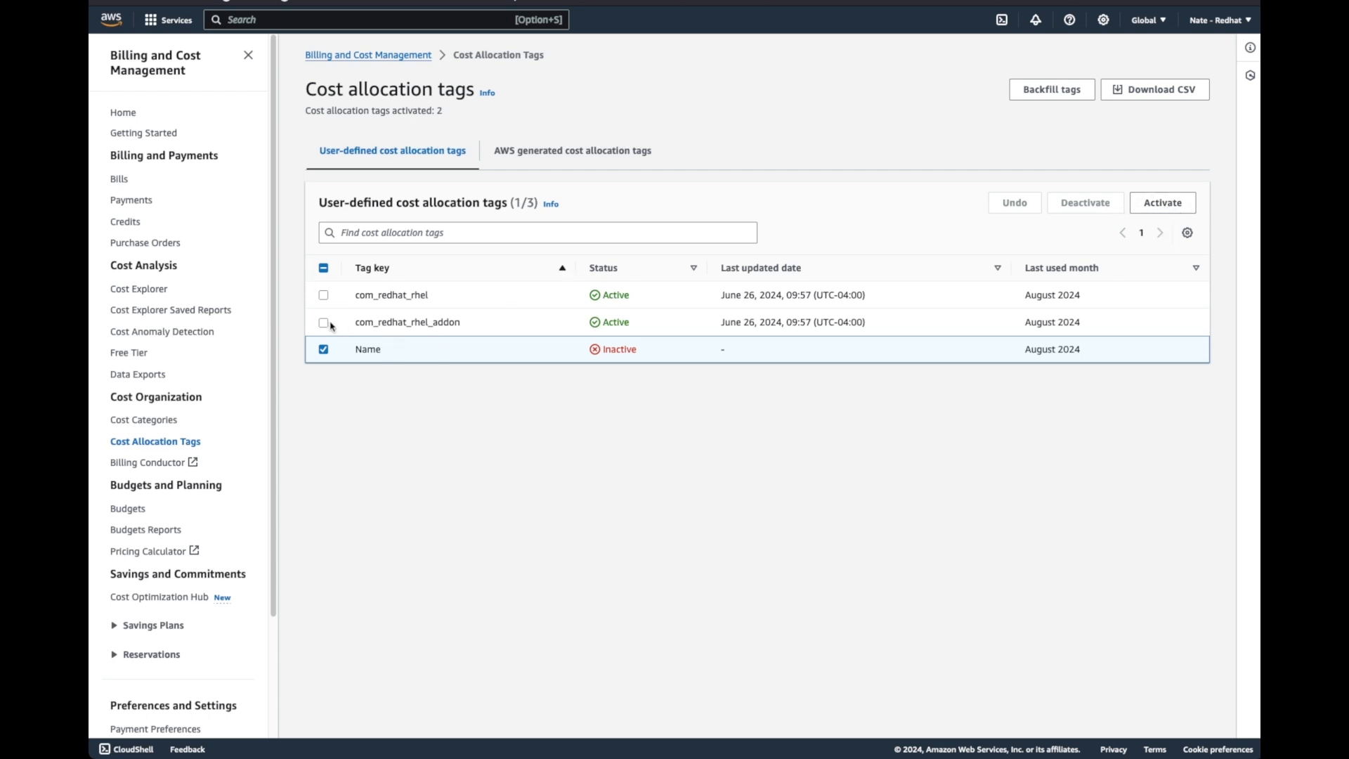
left_click(323, 349)
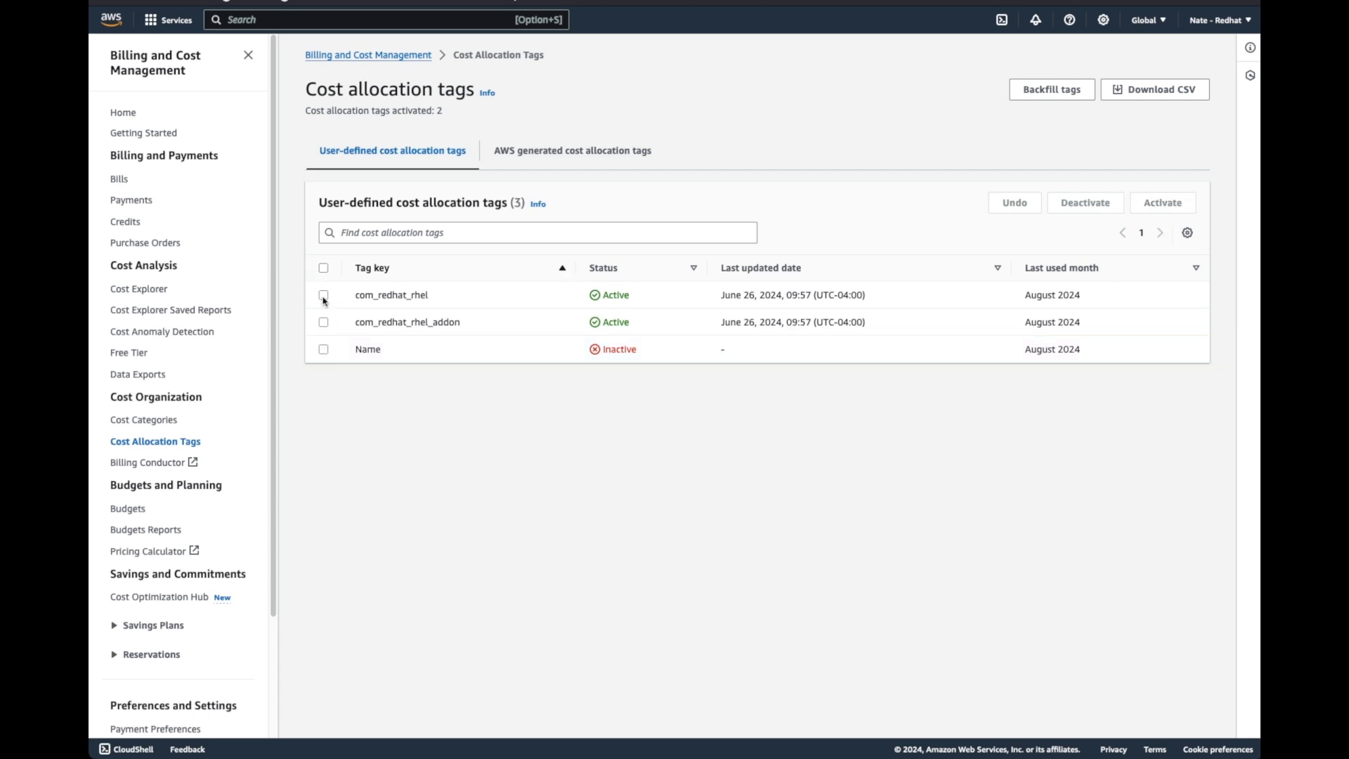
left_click(323, 296)
left_click(323, 324)
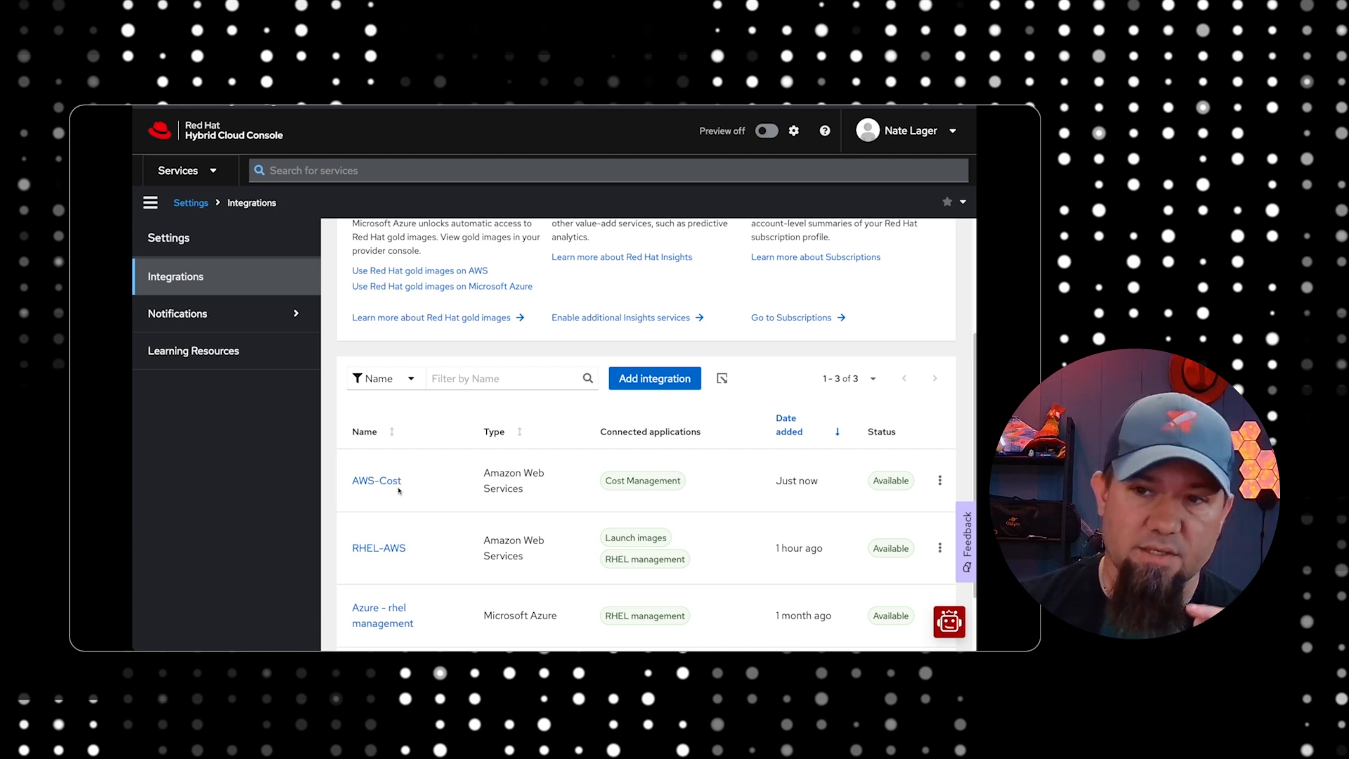
Switch to the Red Hat Hybrid Cloud Console and open the Cost Management settings of the AWS-Cost integration
left_click(386, 483)
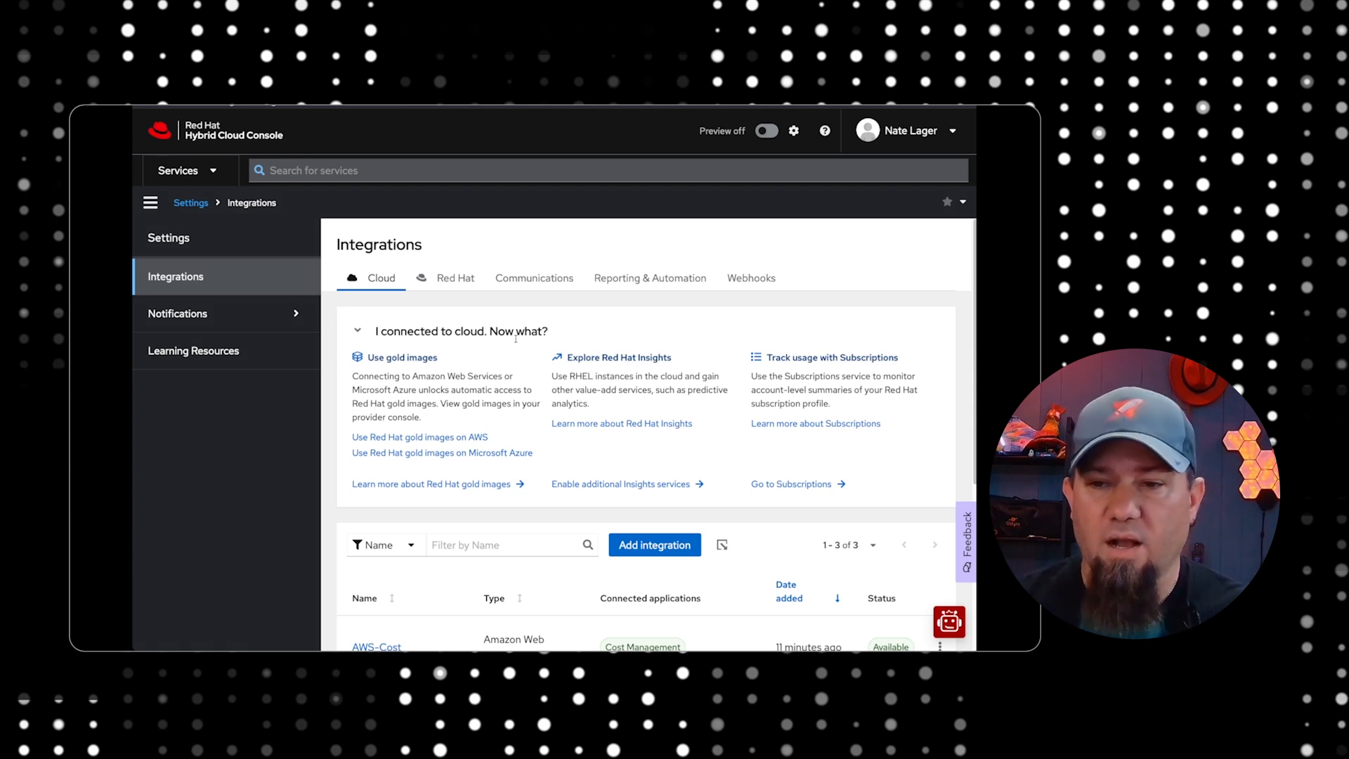
scroll(494, 424, "down", 3)
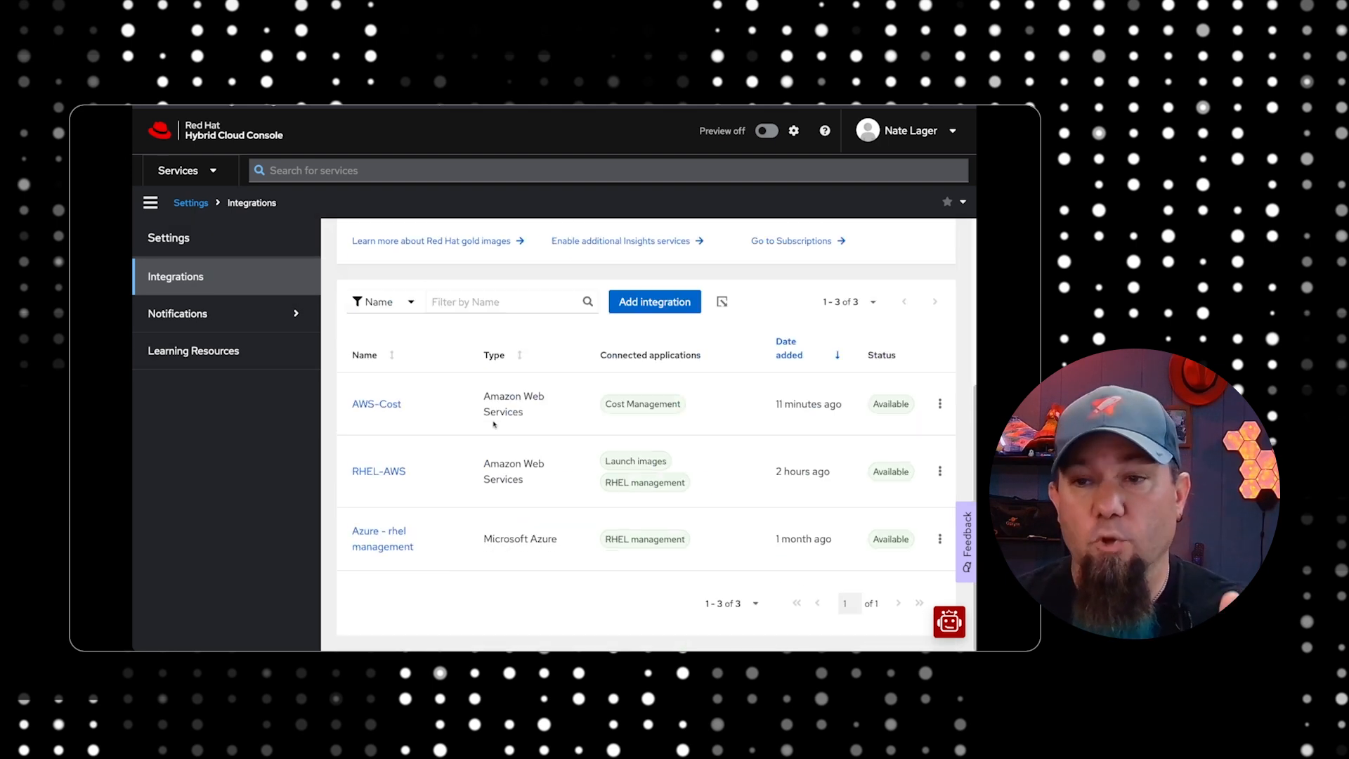
left_click(384, 410)
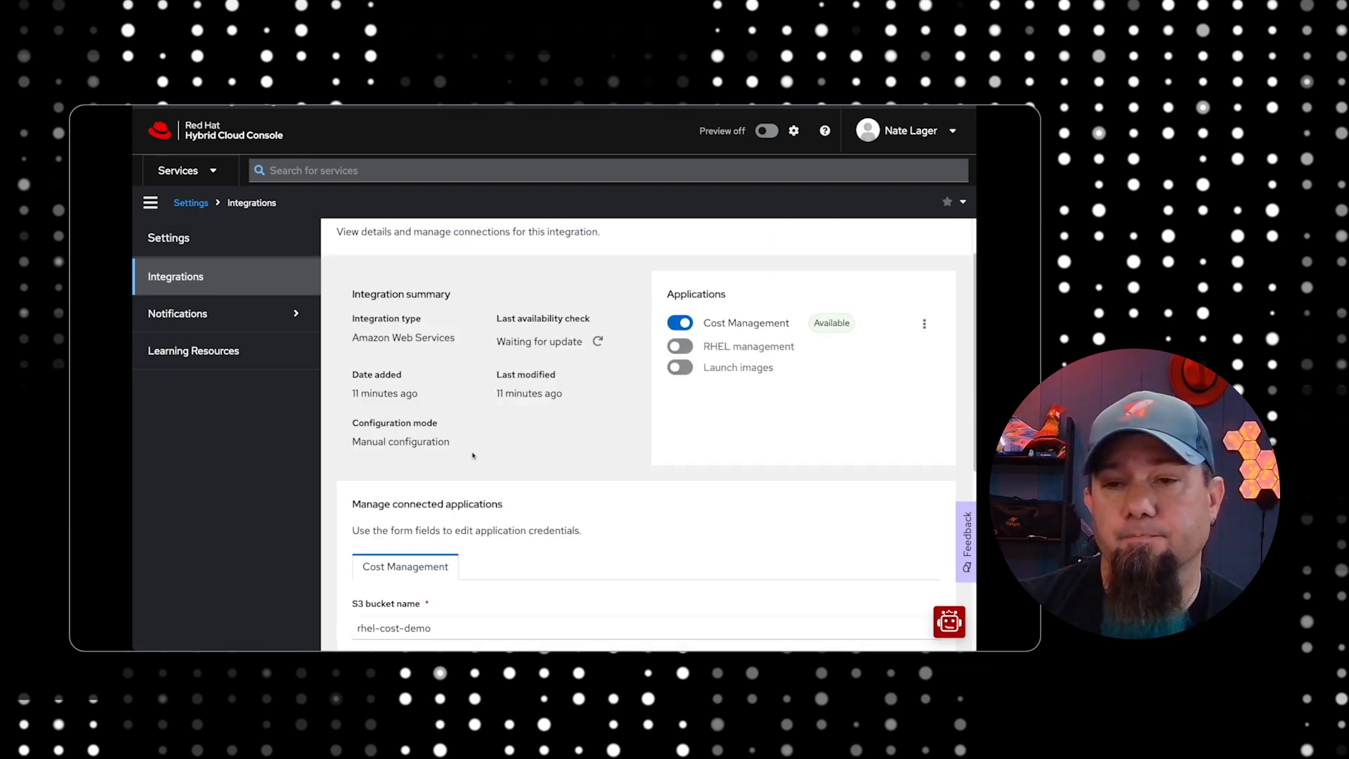
scroll(473, 455, "down", 5)
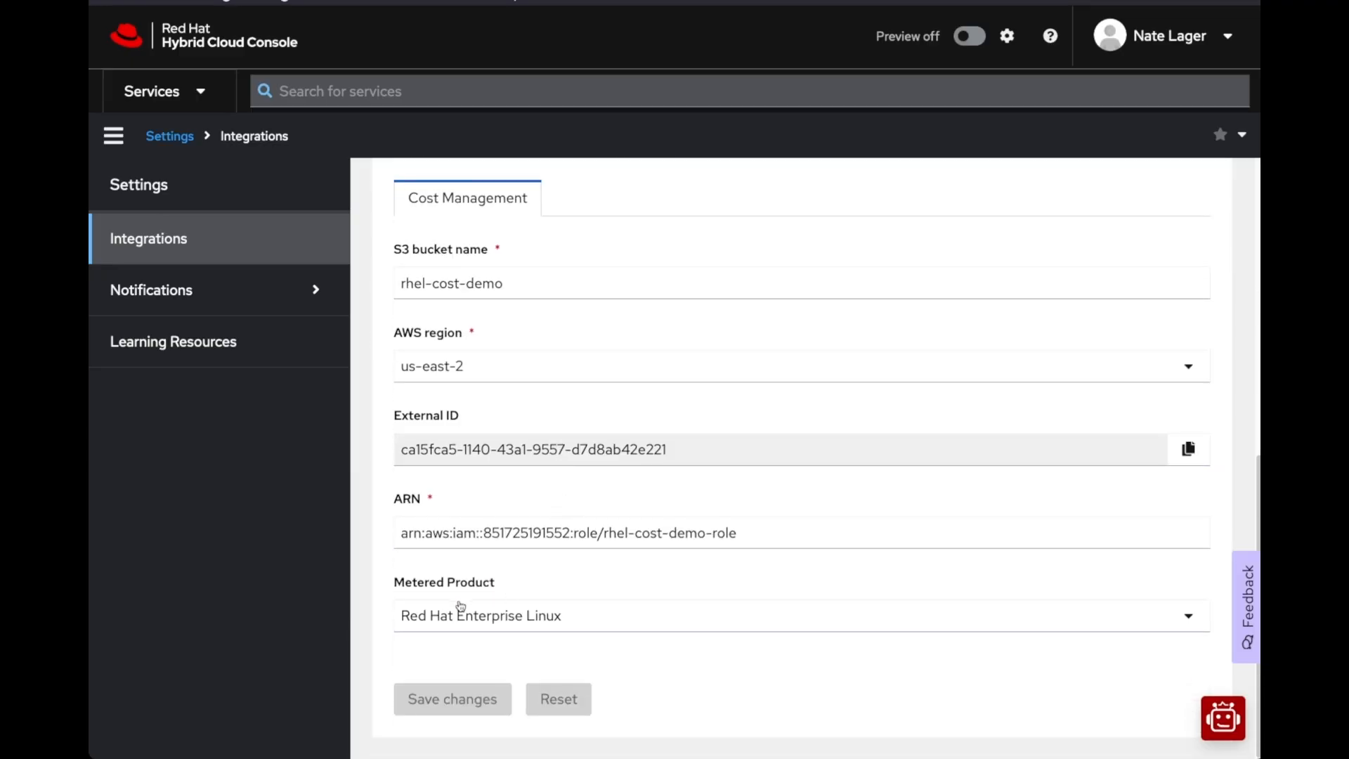
Switch the integration's Metered Product to None and back to Red Hat Enterprise Linux
left_click(470, 617)
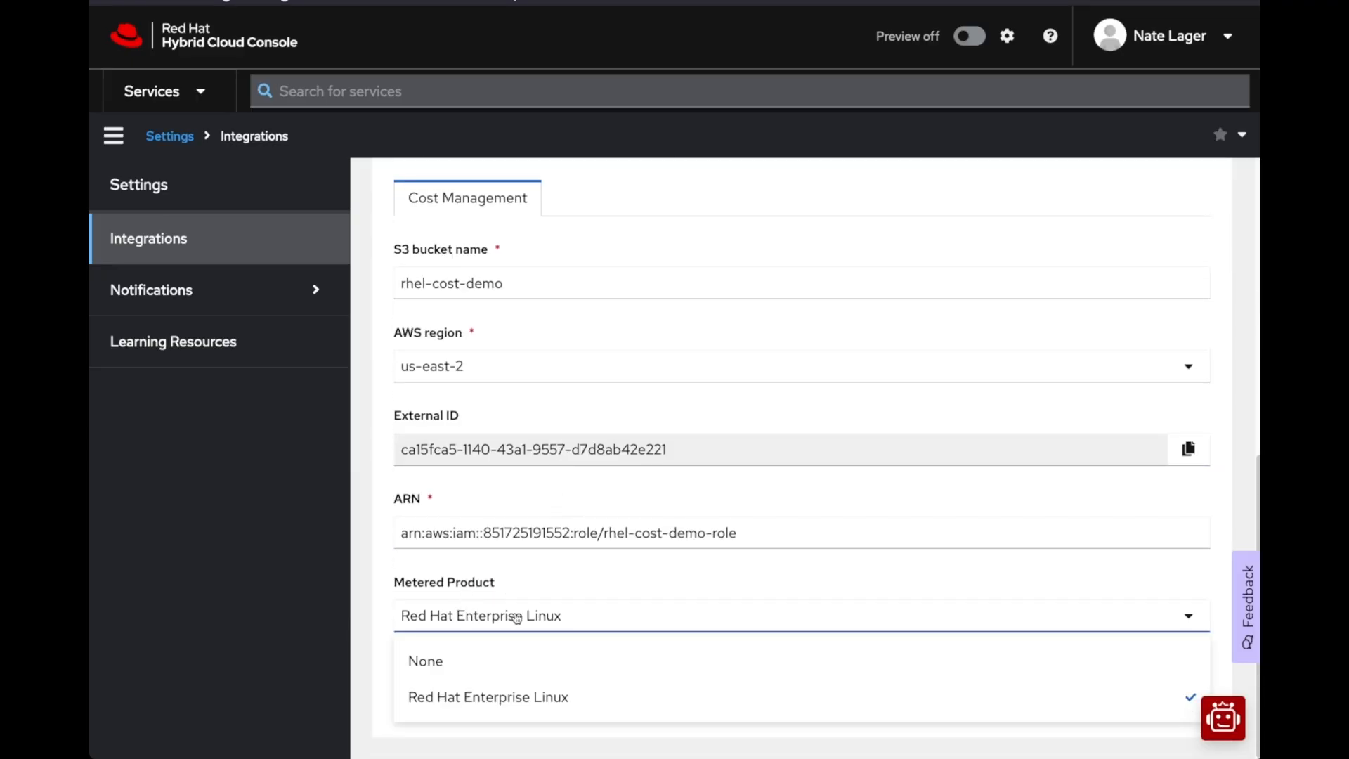
left_click(478, 672)
left_click(481, 623)
left_click(480, 698)
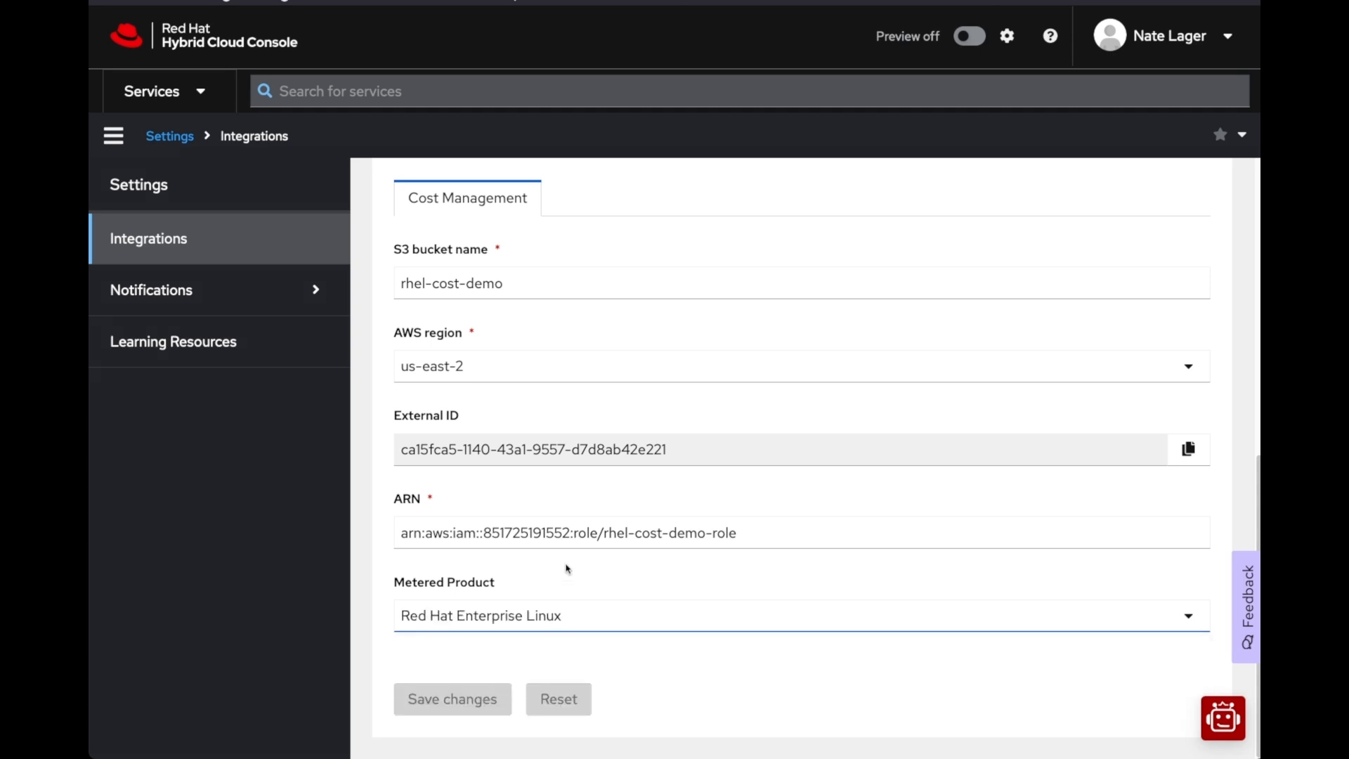
Return to the Enabling Metering using Insights Cost Management article and review its AWS reporting source, tagging and metering instructions
scroll(567, 566, "up", 8)
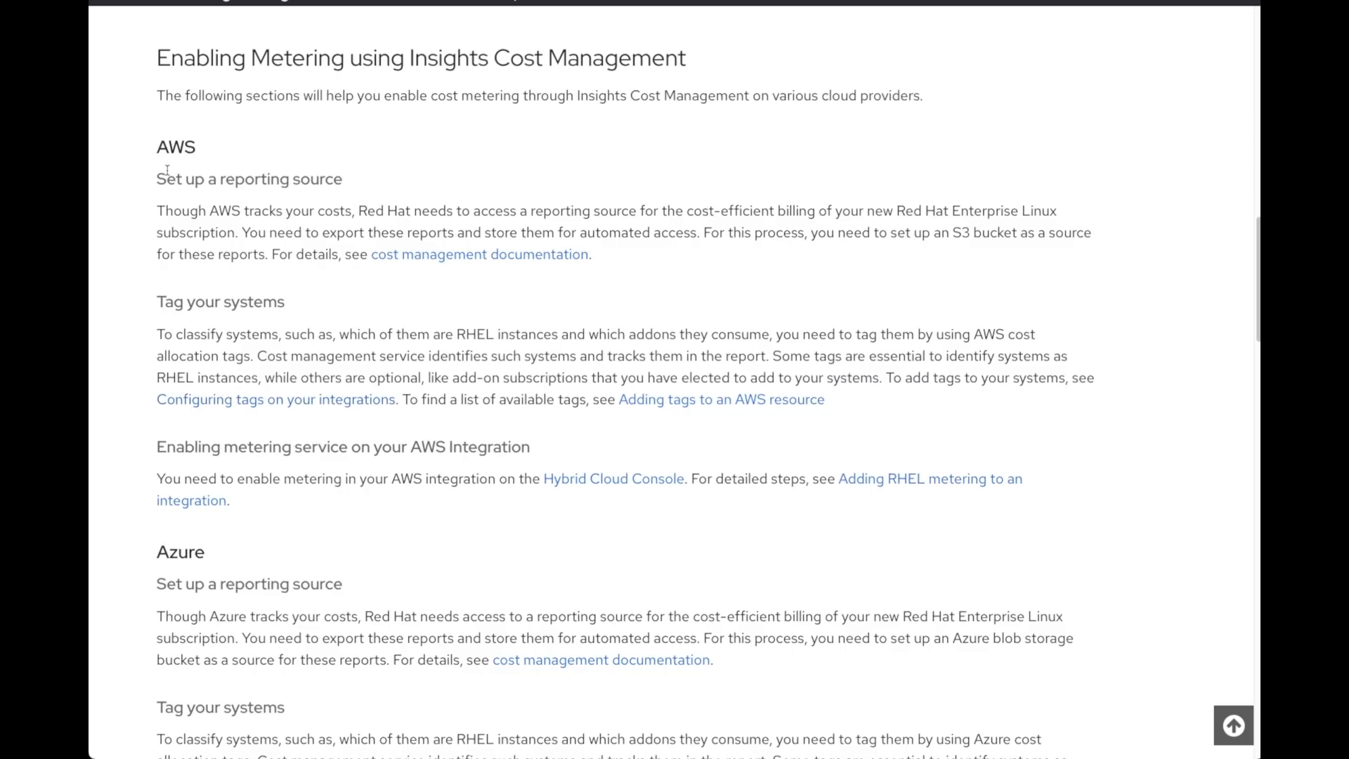
left_click_drag(150, 171, 454, 494)
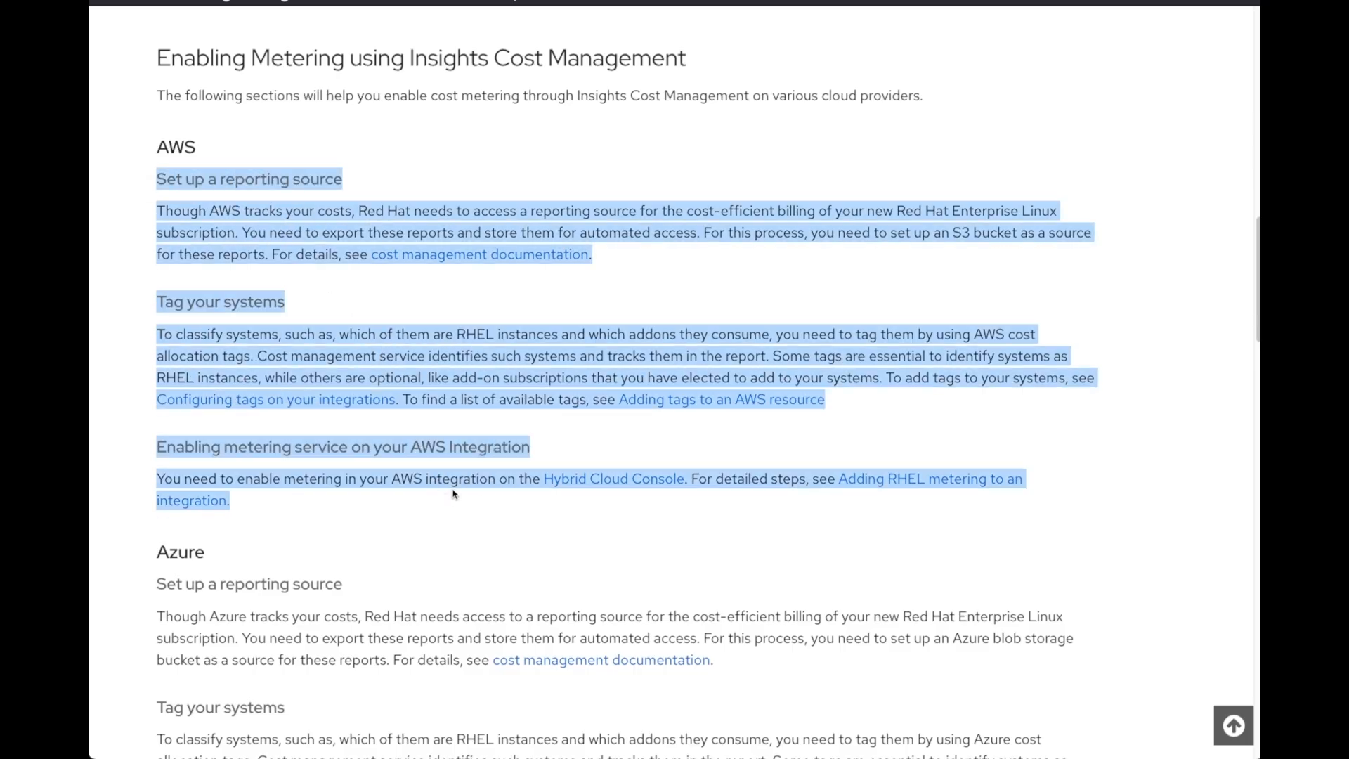
left_click(369, 518)
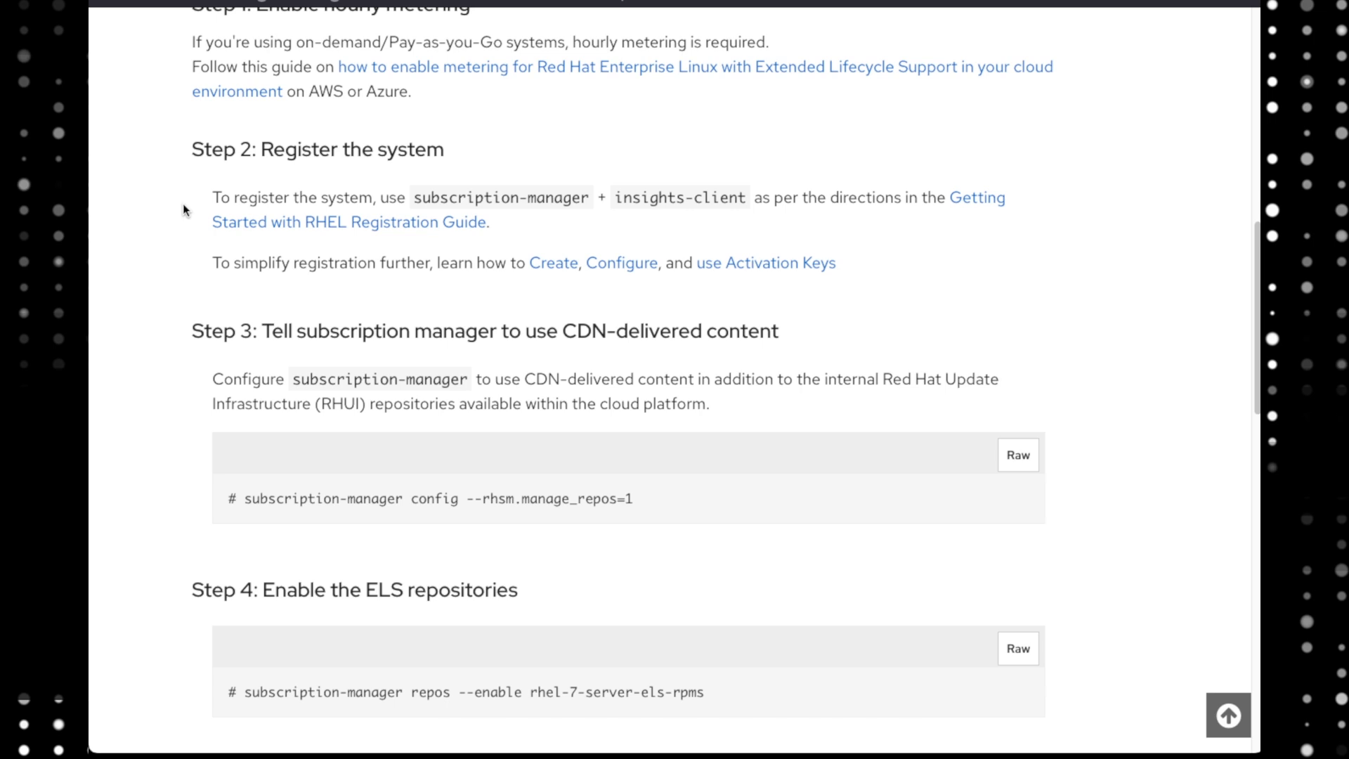